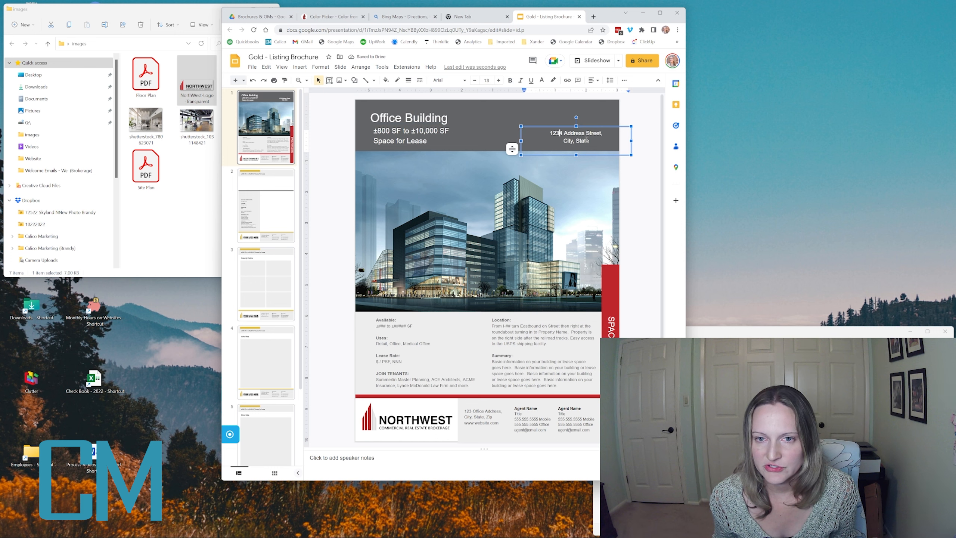
- Replace the cover photo with the uploaded shutterstock_405358483 building photo
click(327, 190)
click(388, 208)
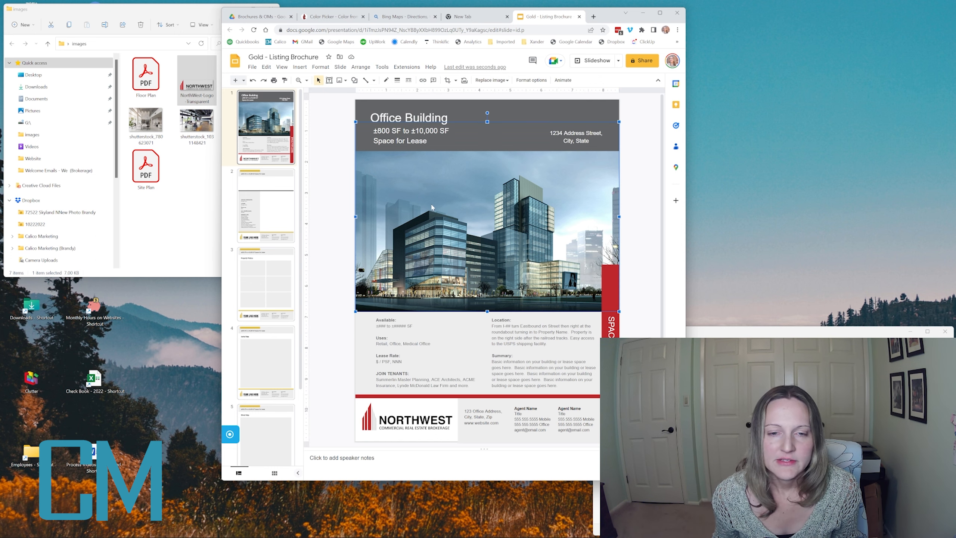
right_click(457, 198)
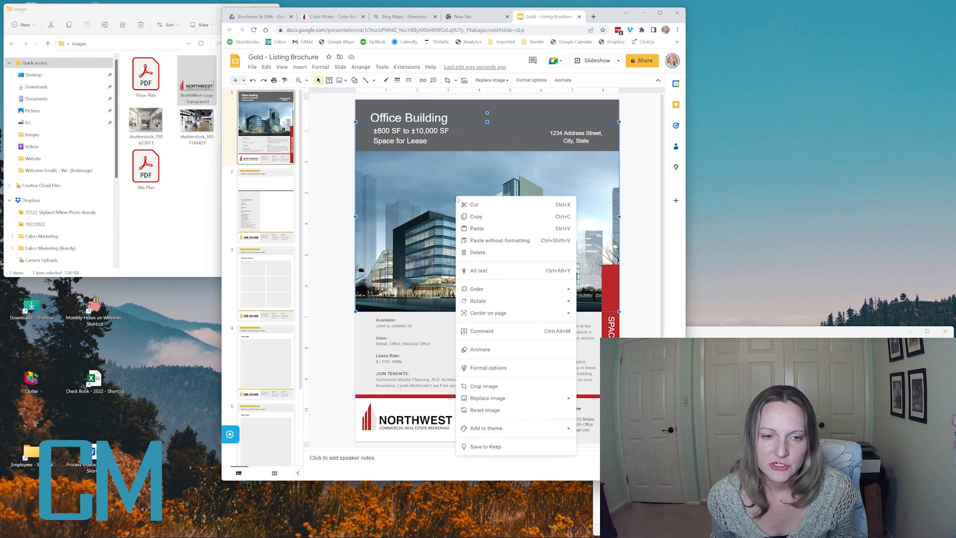
right_click(447, 180)
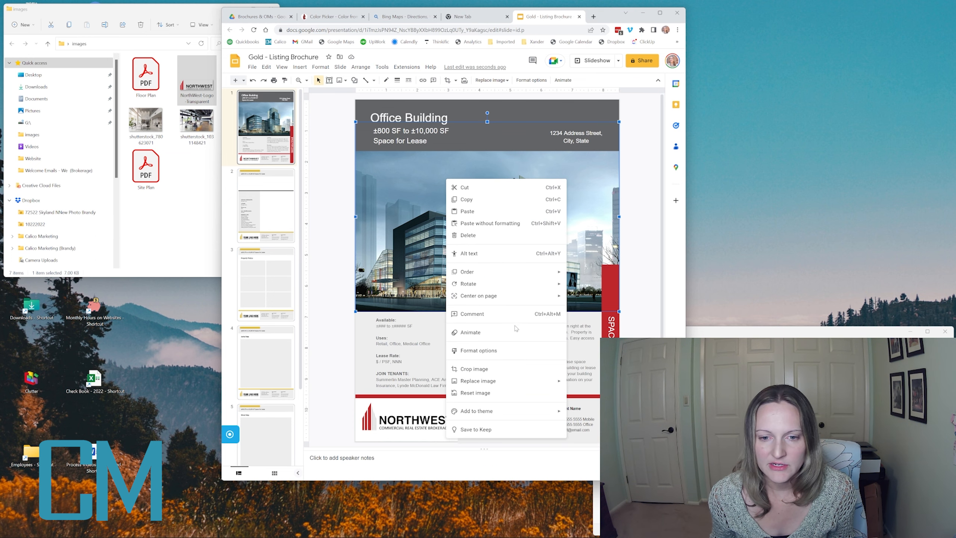
mouse_move(500, 381)
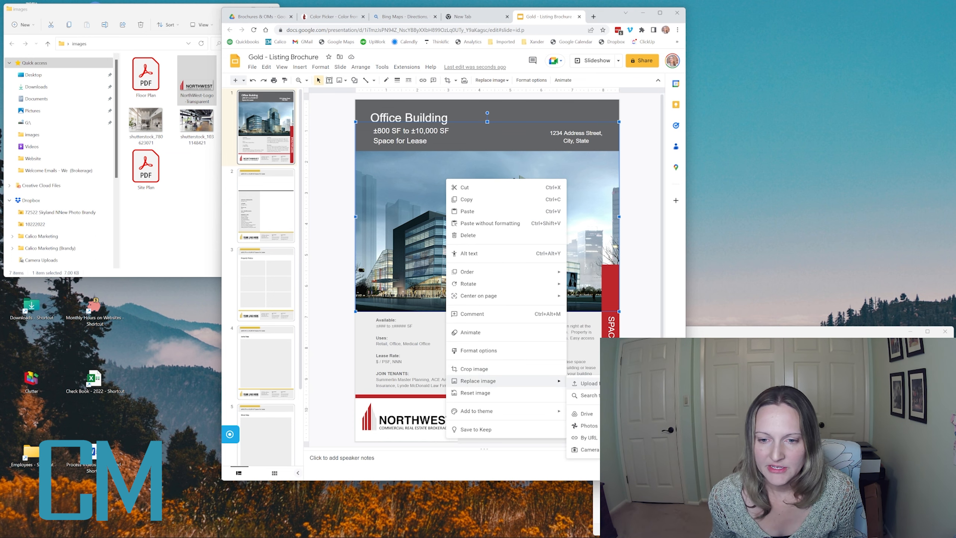
click(590, 384)
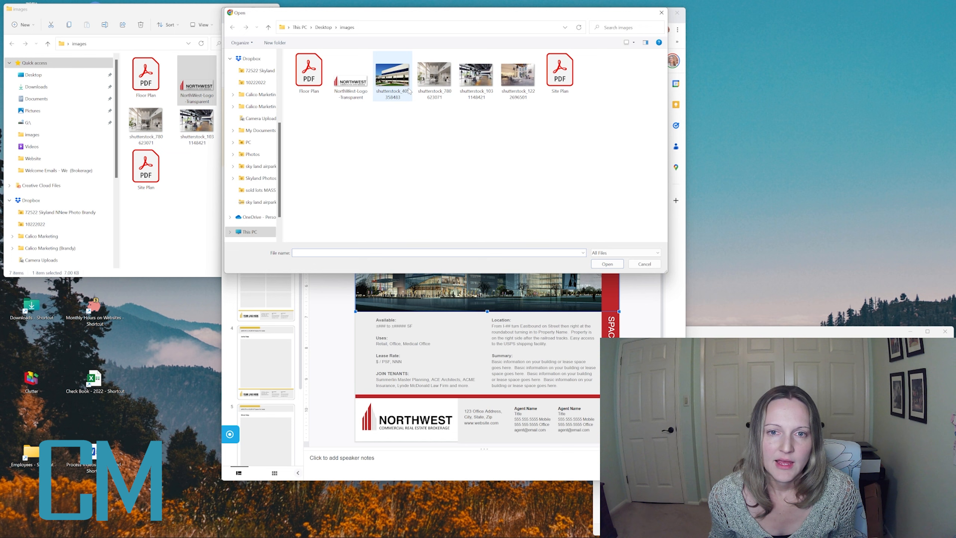
click(392, 77)
click(611, 265)
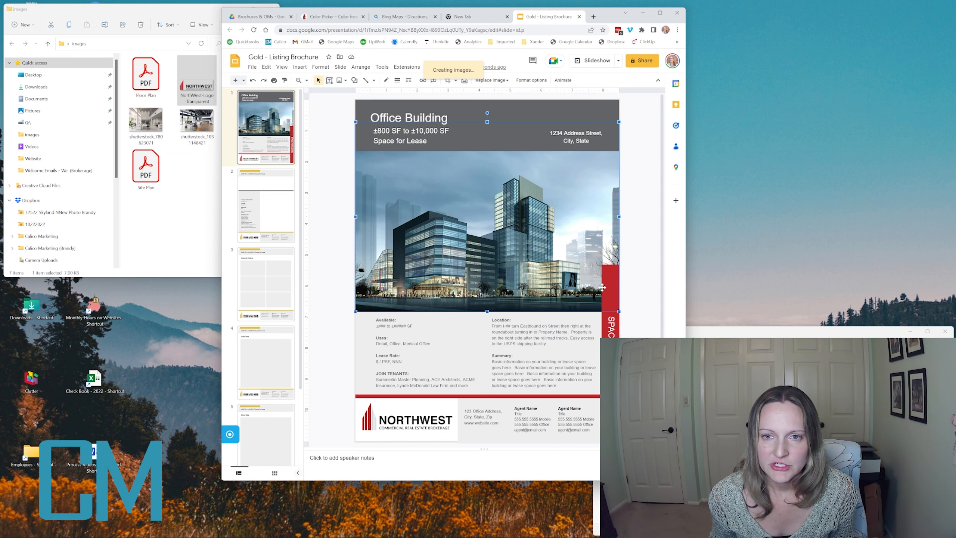
click(626, 167)
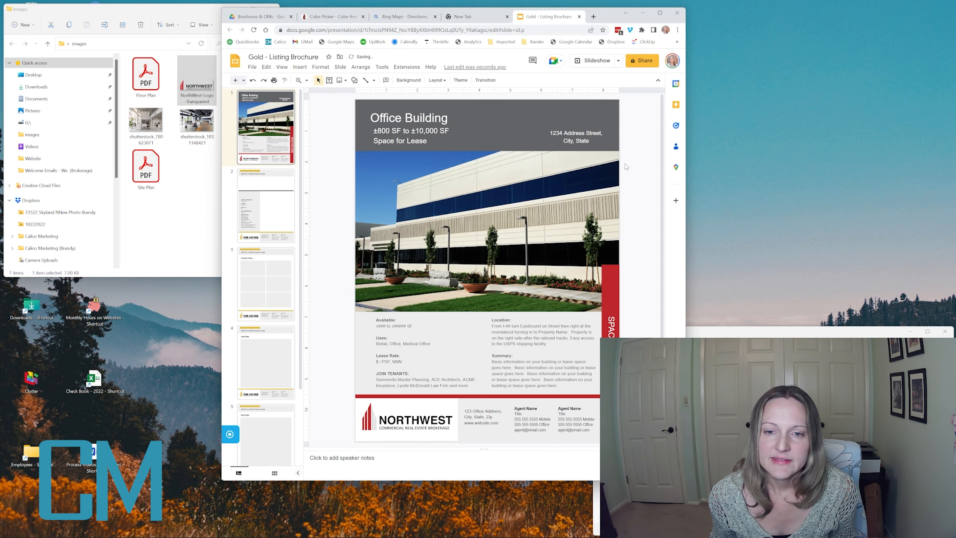
- Shift the new photo left and crop its top-left so it fills the area under the header
click(462, 193)
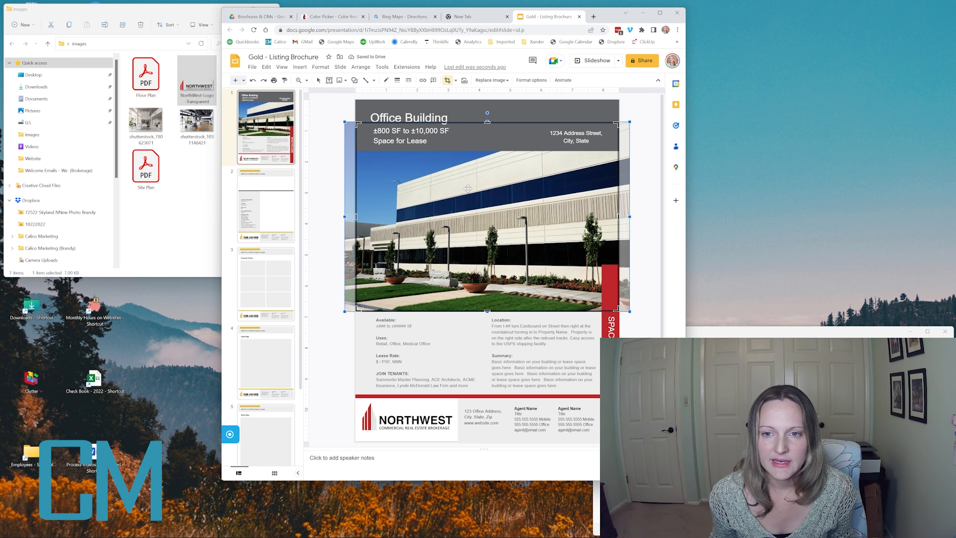
drag(465, 189, 455, 189)
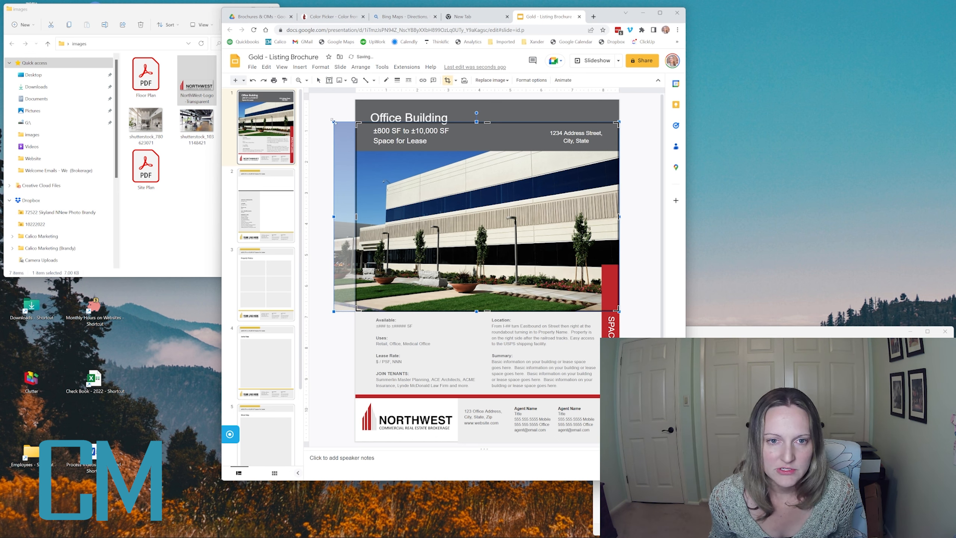
drag(332, 121, 356, 148)
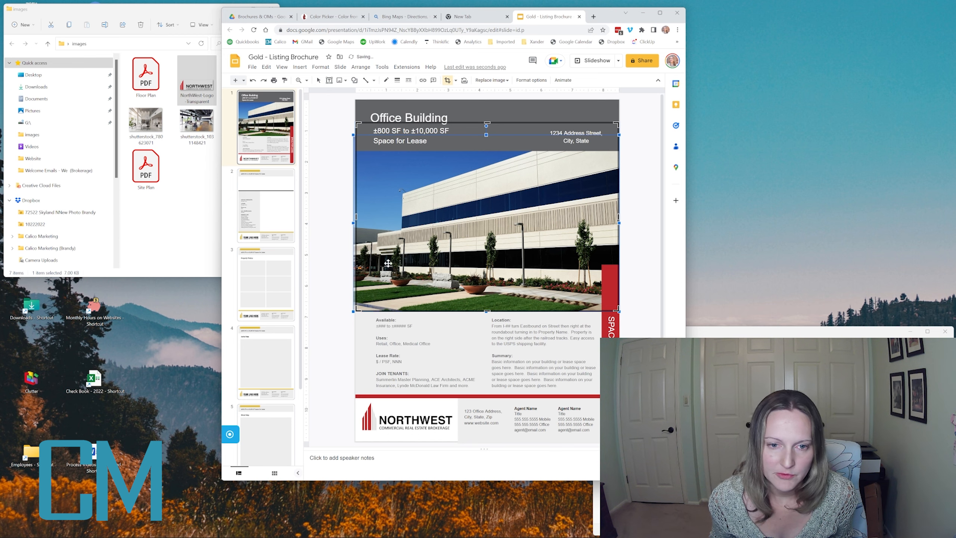
key(Down)
key(Down)
key(Down)
key(Down)
key(Down)
key(Down)
key(Down)
key(Down)
key(Down)
key(Down)
key(Down)
key(Down)
key(Down)
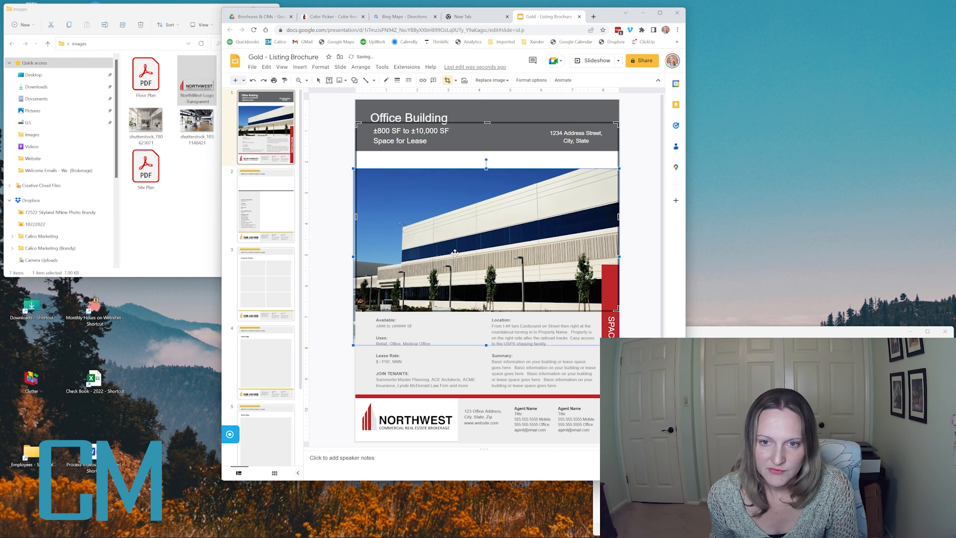
key(Up)
key(Up)
key(Up)
key(Up)
key(Up)
key(Up)
key(Up)
key(Up)
key(Up)
key(Up)
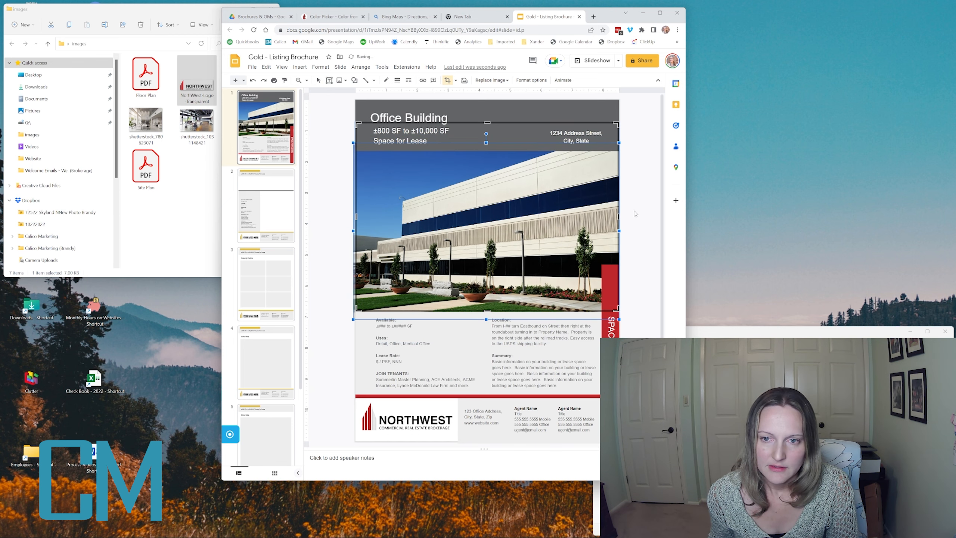
click(635, 214)
click(391, 338)
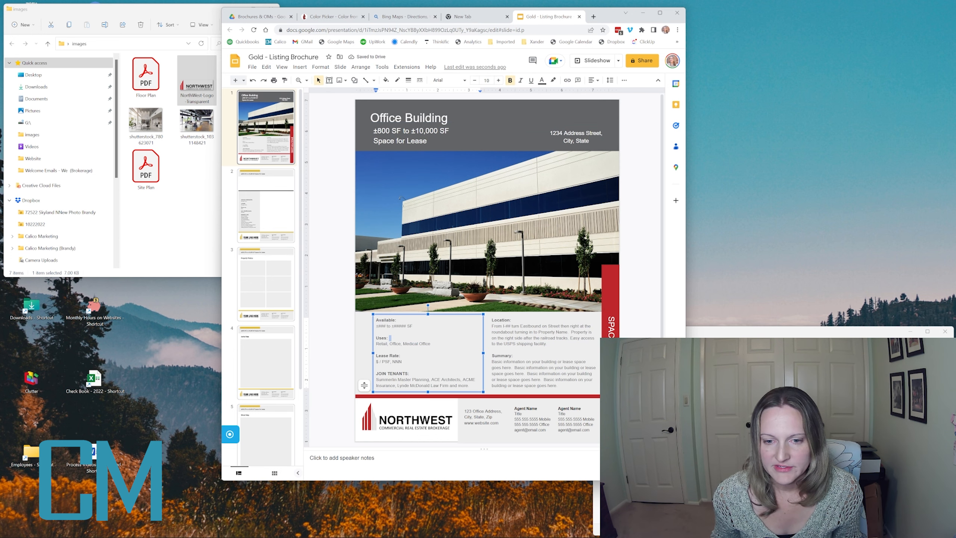
- Replace the first Agent Name placeholder with the agent's first name
click(521, 410)
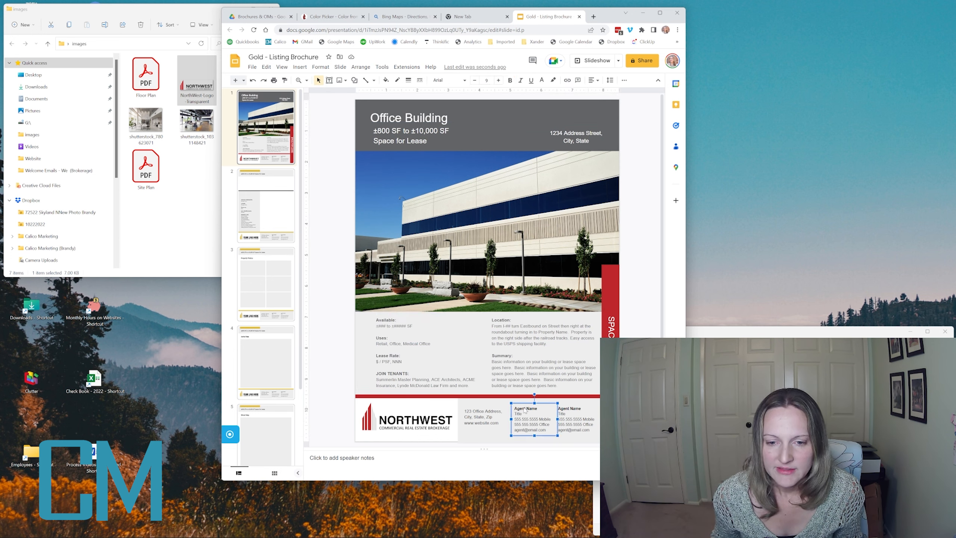
double_click(524, 408)
drag(524, 408, 532, 406)
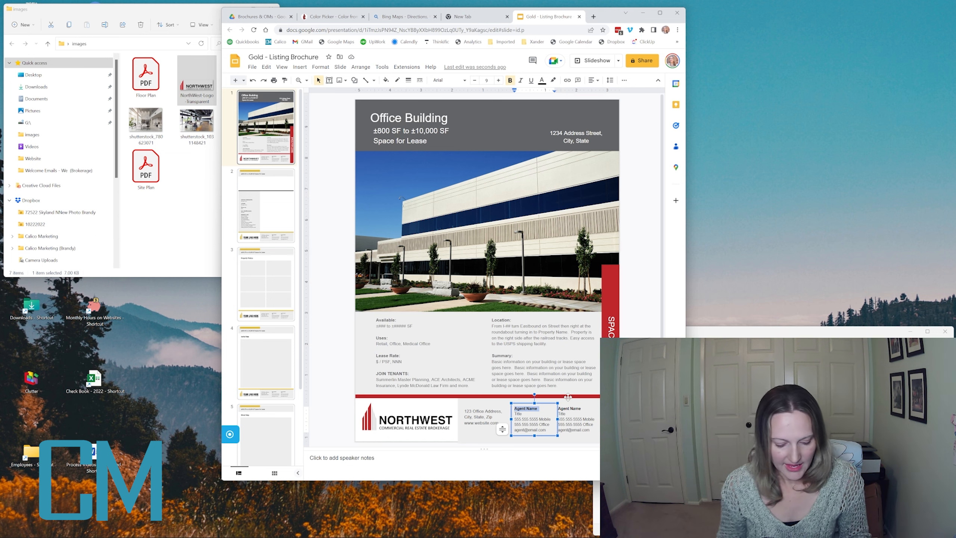
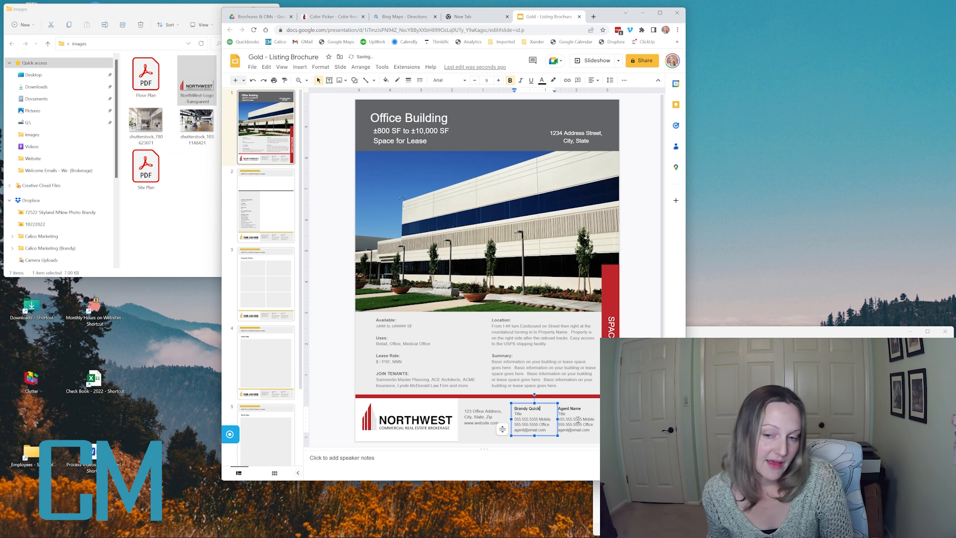
- Trial-delete the second agent block and office address block, undo both, and move to slide 2
click(577, 419)
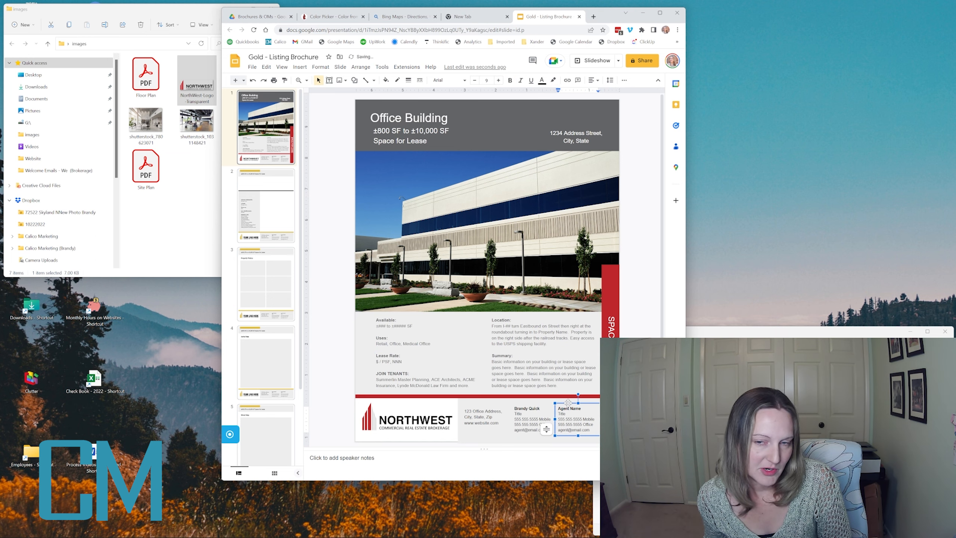
click(568, 402)
key(Delete)
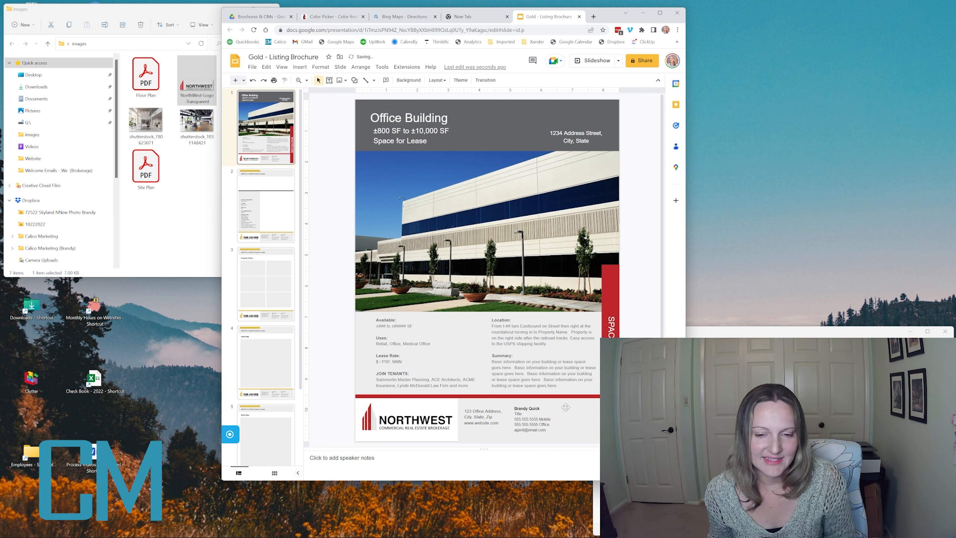
key(ctrl+z)
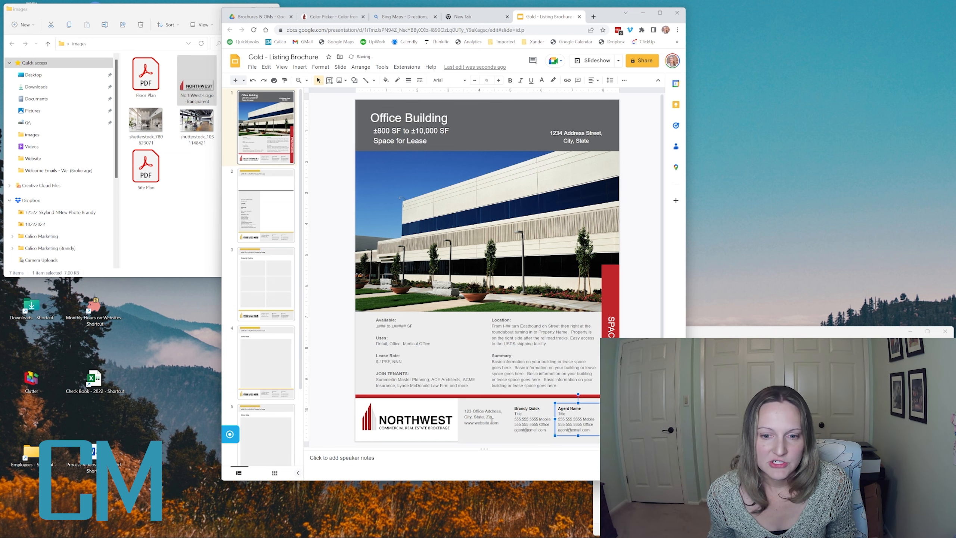
click(483, 410)
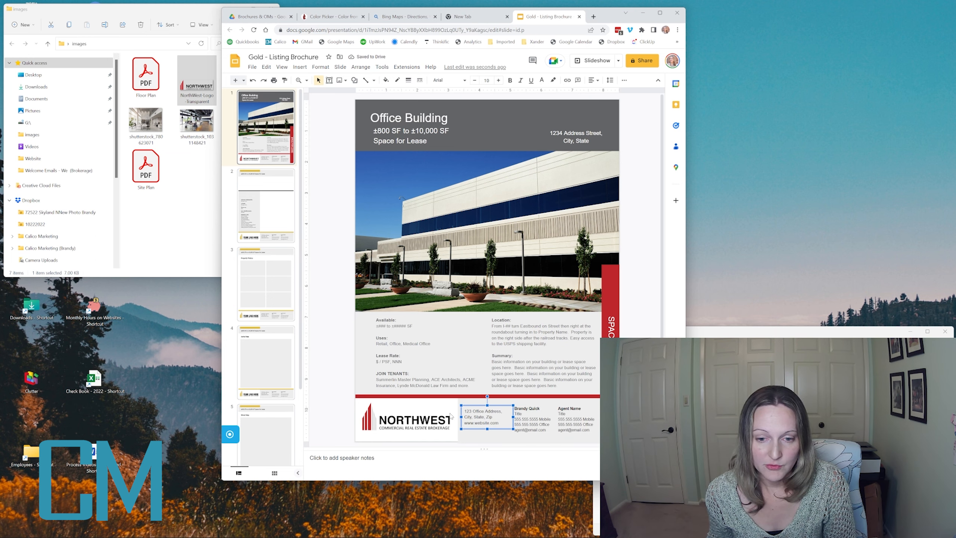
key(Delete)
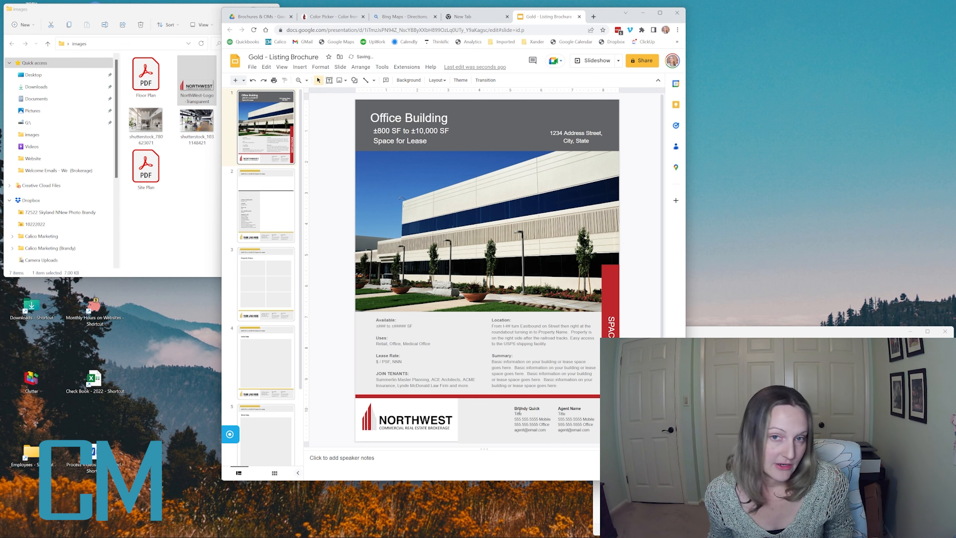
click(519, 411)
key(ctrl+z)
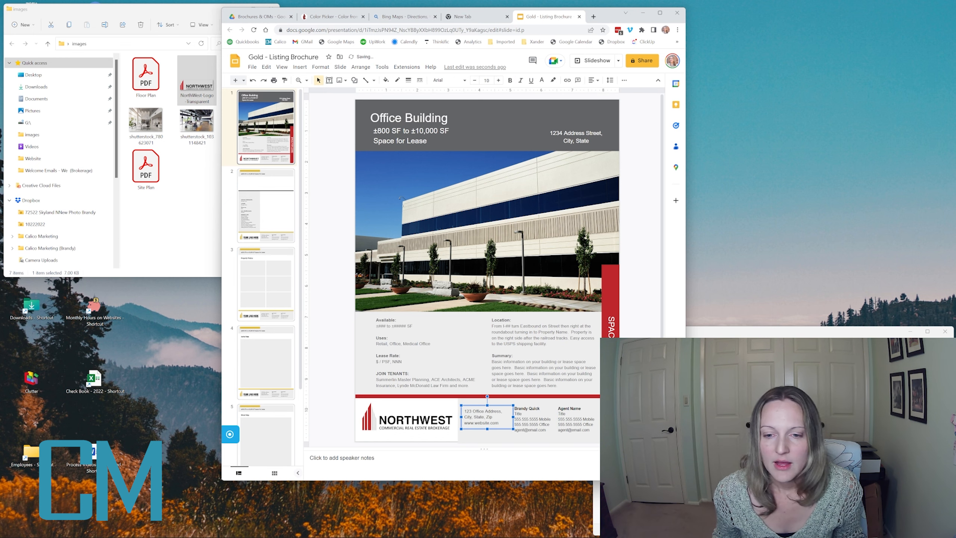
click(552, 411)
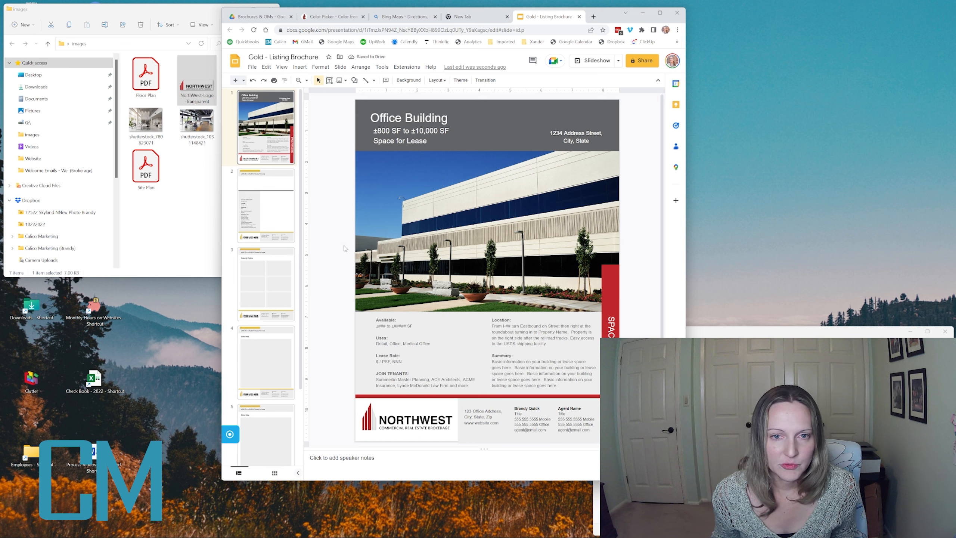
click(268, 204)
- Recolour slide 2's top yellow bar red
click(410, 102)
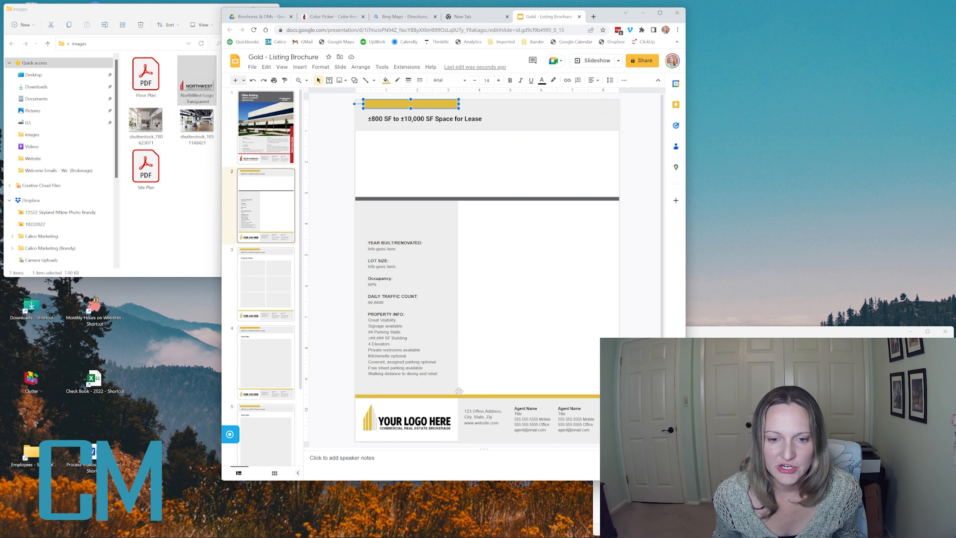
click(449, 395)
click(330, 201)
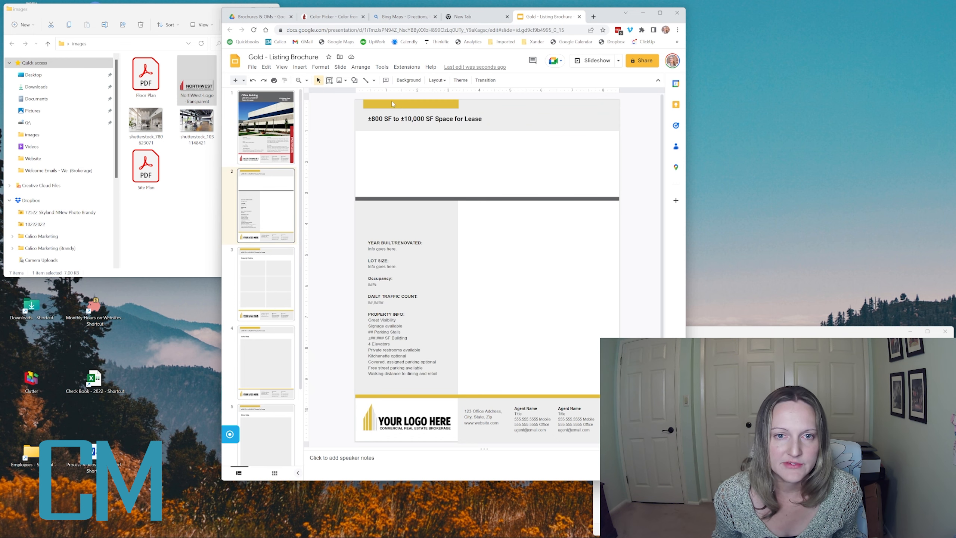
click(401, 104)
click(385, 80)
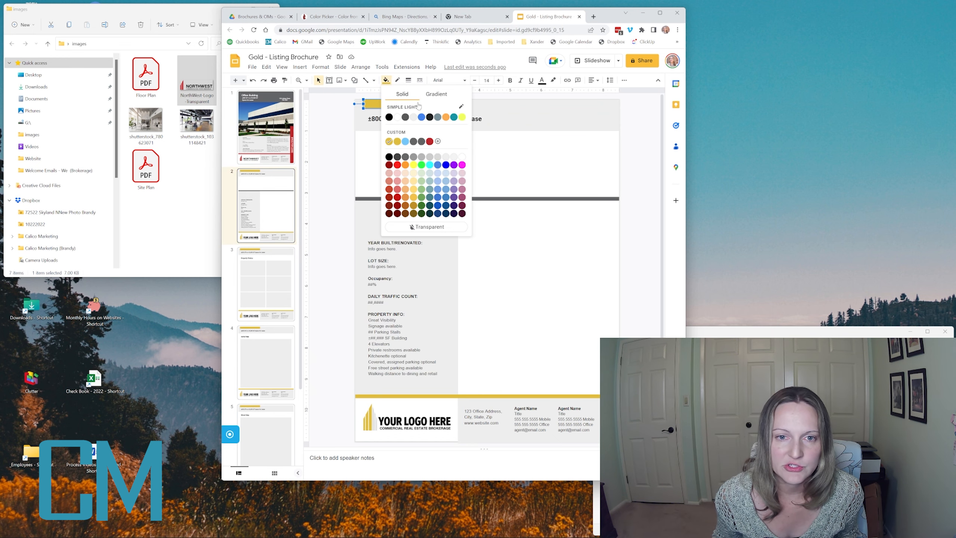
click(429, 142)
click(240, 152)
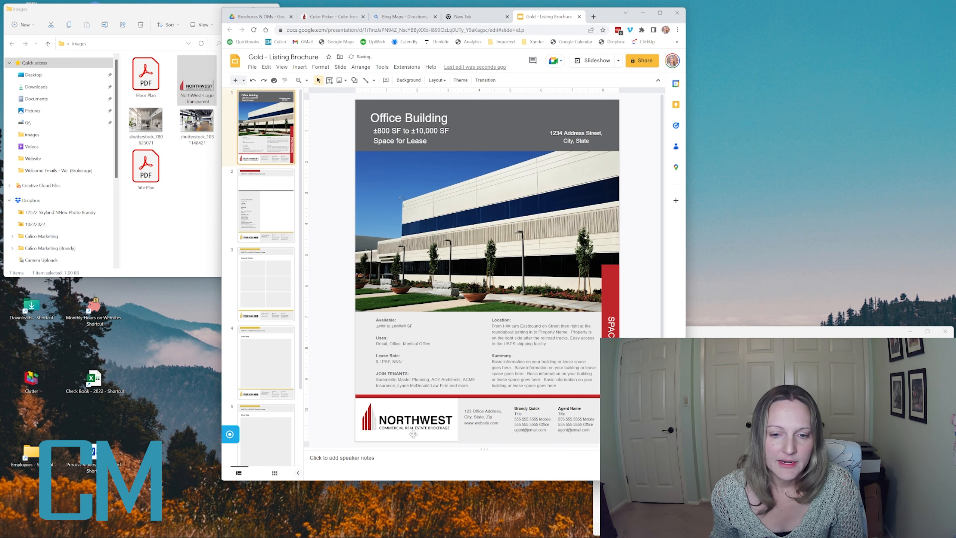
- Select the cover's NORTHWEST logo and both agent contact boxes for copying
click(420, 424)
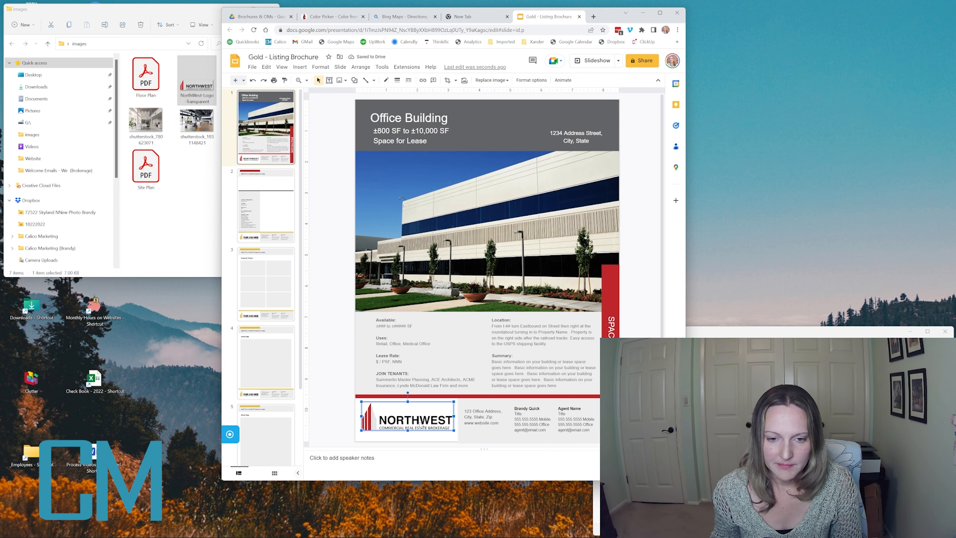
shift+click(530, 420)
shift+click(586, 431)
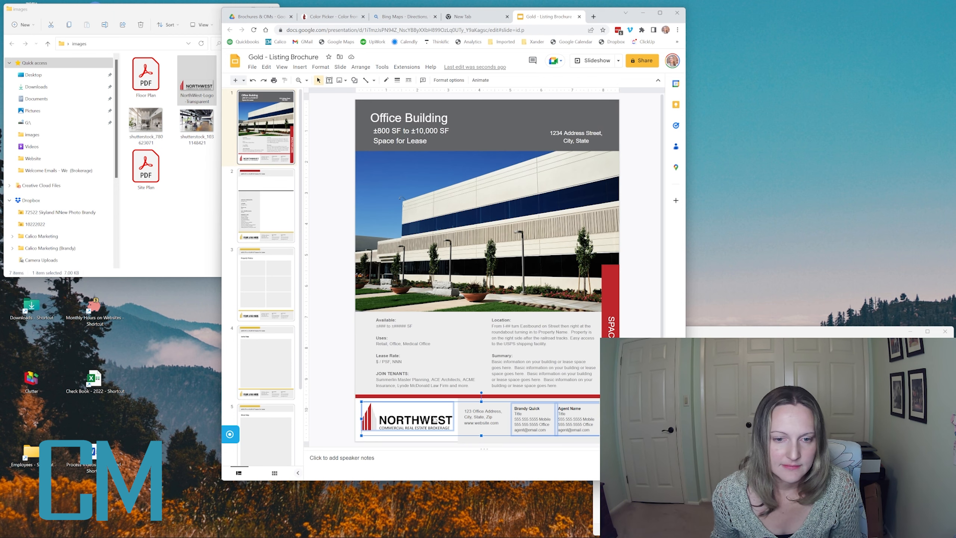
click(271, 215)
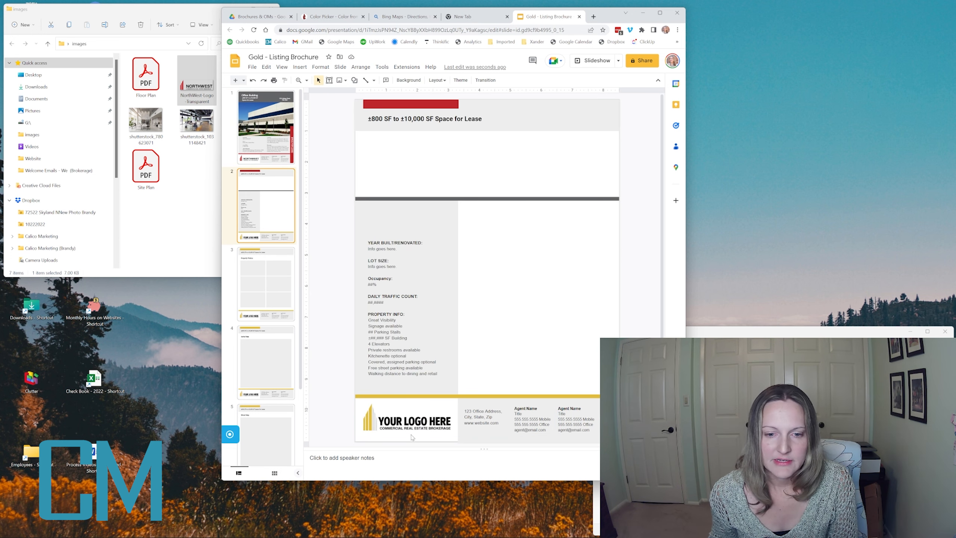
- Delete slide 2's YOUR LOGO HERE placeholder and both agent contact boxes
click(410, 424)
key(Delete)
click(533, 425)
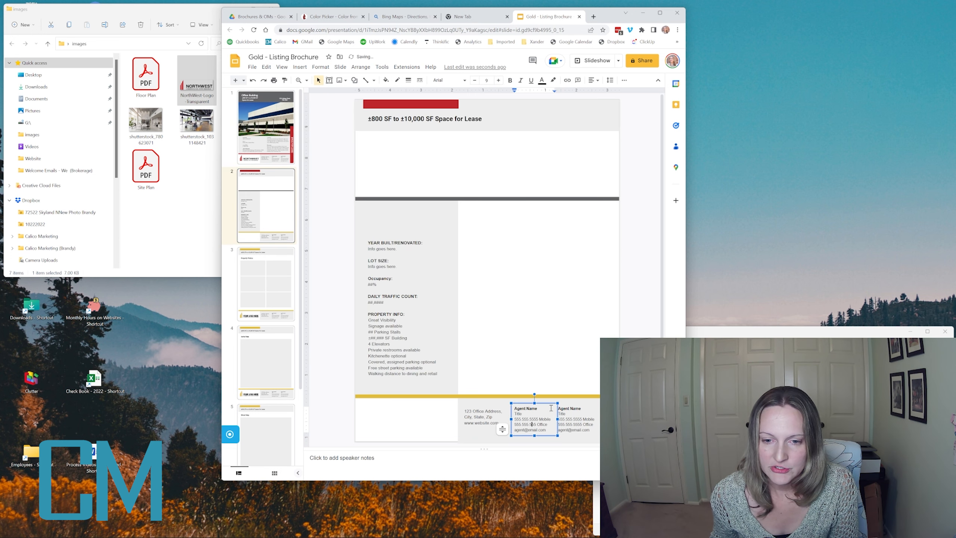
click(548, 403)
key(Delete)
click(565, 409)
click(564, 403)
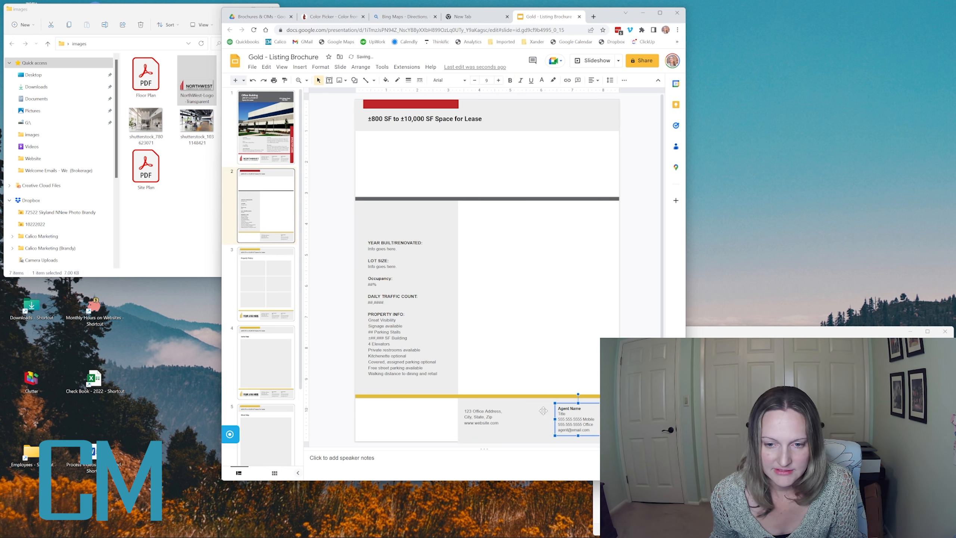
key(Delete)
- Paste the NORTHWEST logo and contact boxes into slide 2's footer and turn its gold footer line red
key(ctrl+v)
click(346, 385)
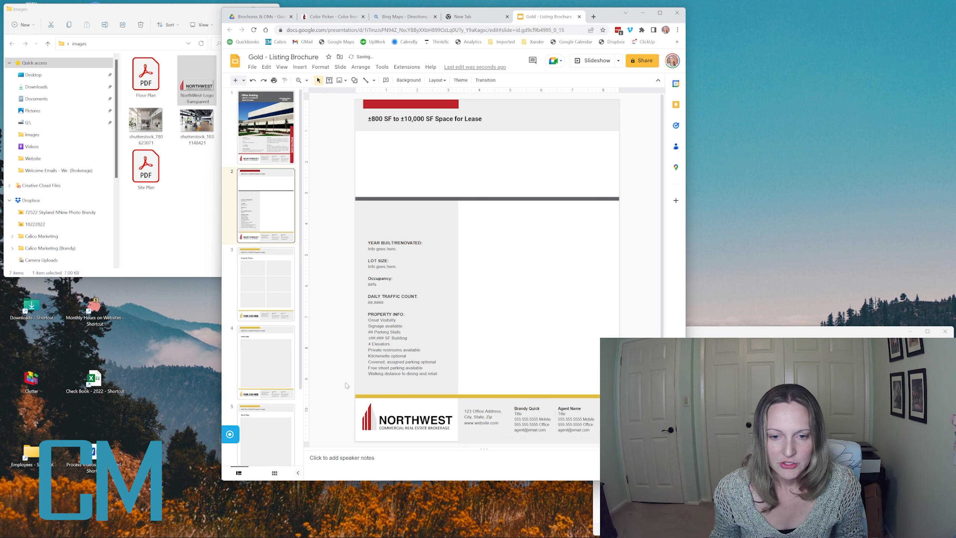
click(418, 396)
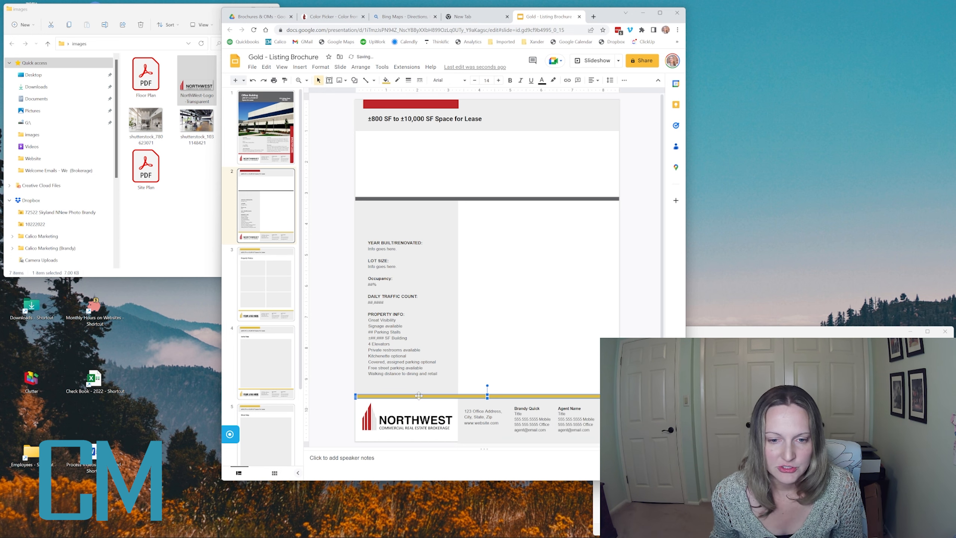
click(386, 80)
click(430, 142)
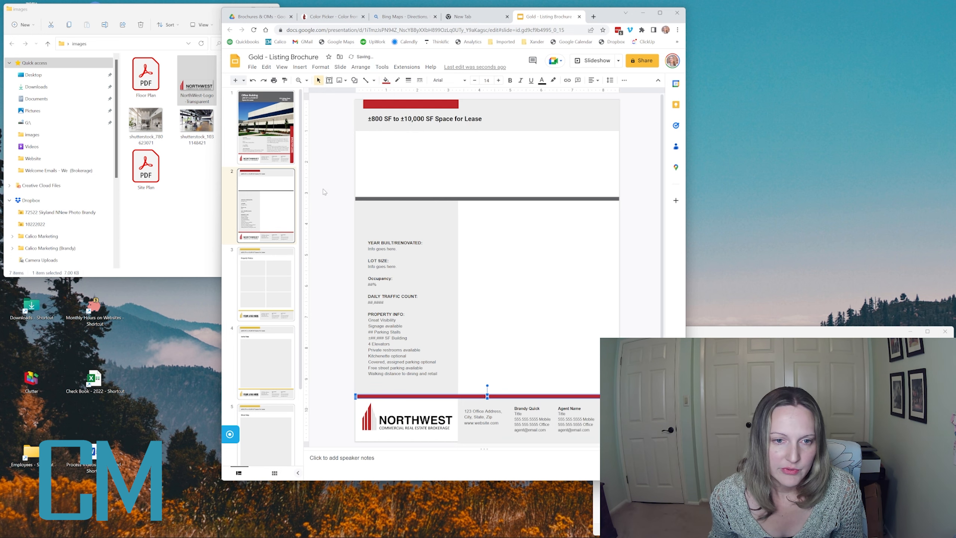
click(332, 200)
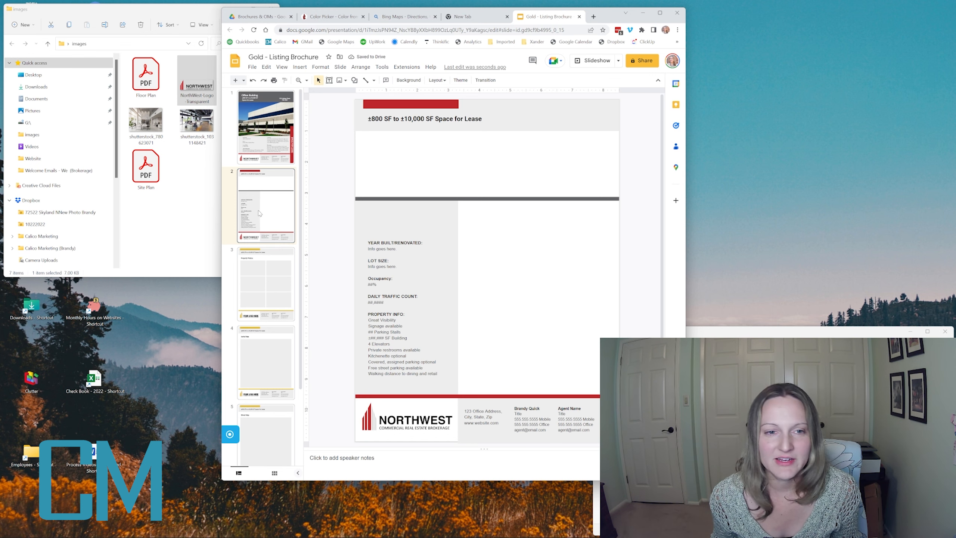
- Review the Property Photos, Street Map and Aerial Map slides, ending on the cover
click(255, 275)
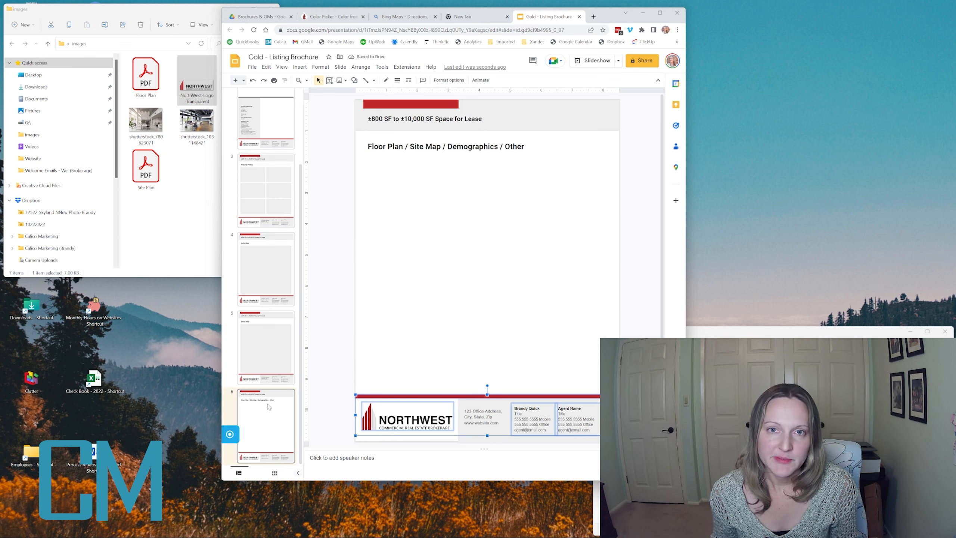
click(274, 363)
click(277, 280)
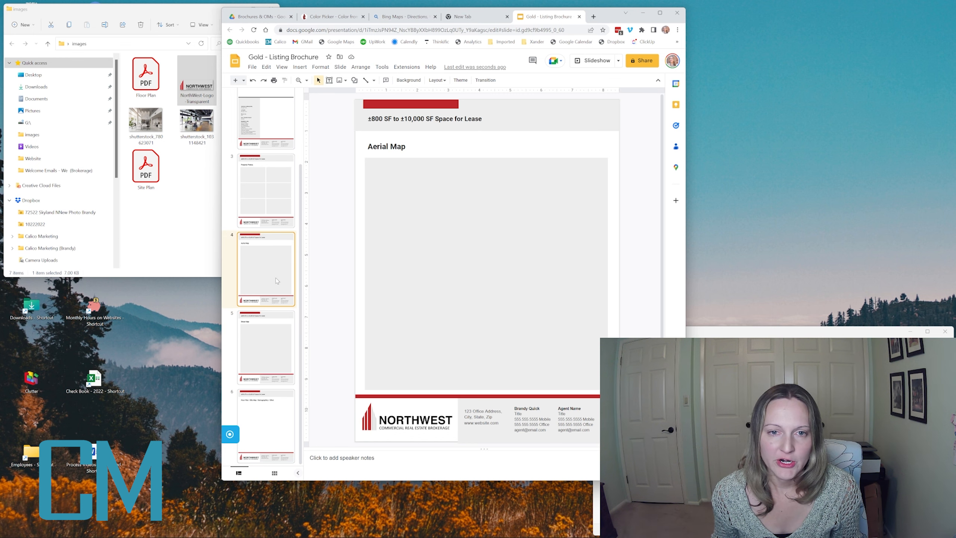
click(275, 173)
click(274, 127)
click(265, 113)
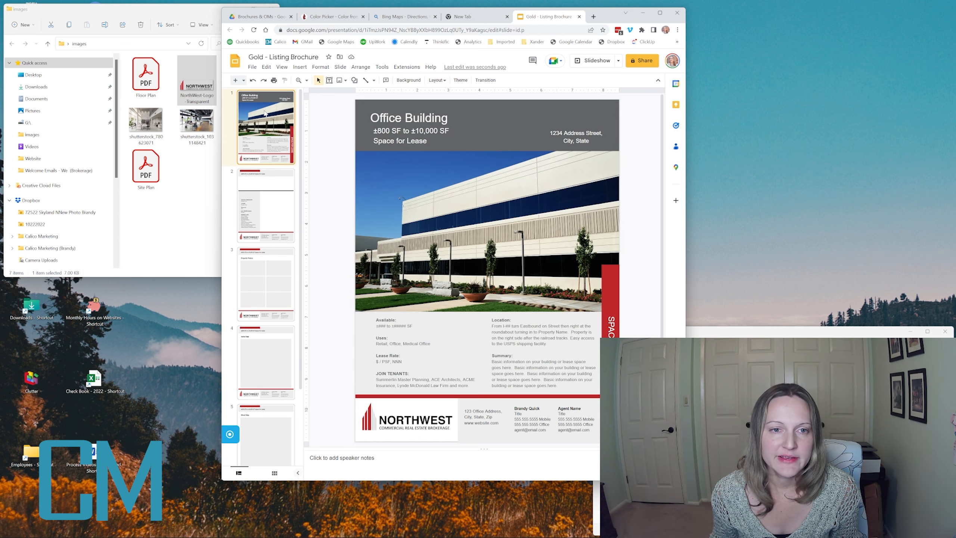
- Save a copy named 'My Template - Listing Brochure' and close the original Gold - Listing Brochure
click(252, 68)
mouse_move(282, 117)
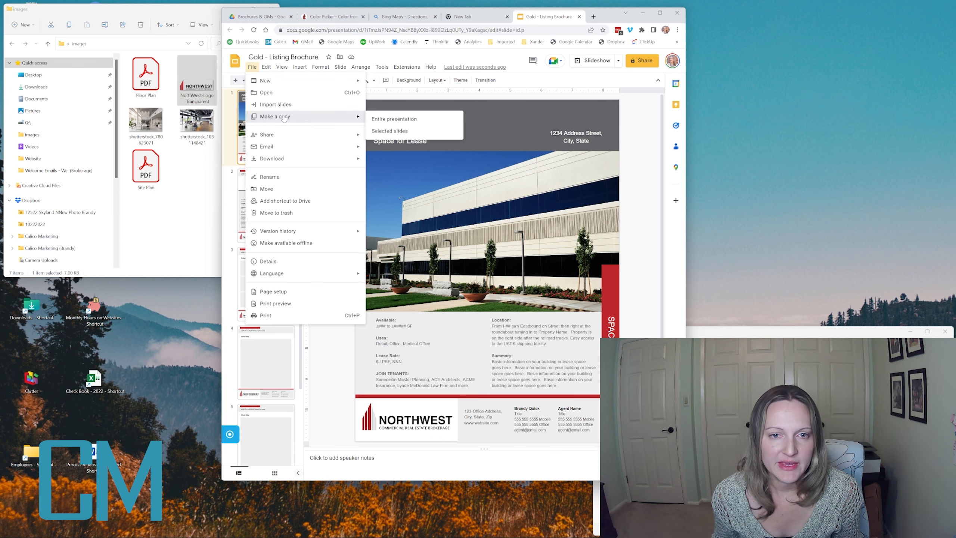
click(411, 119)
click(446, 230)
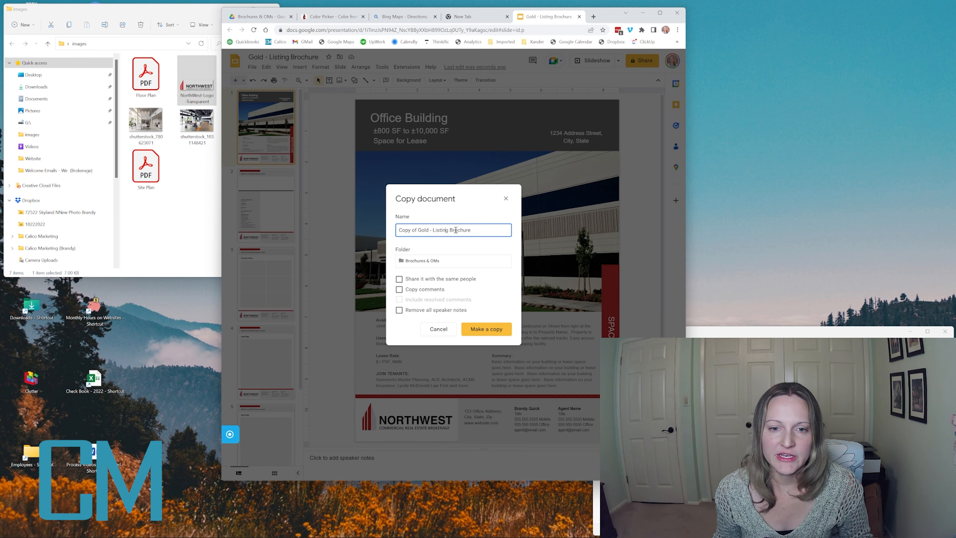
drag(431, 230, 296, 234)
text(M)
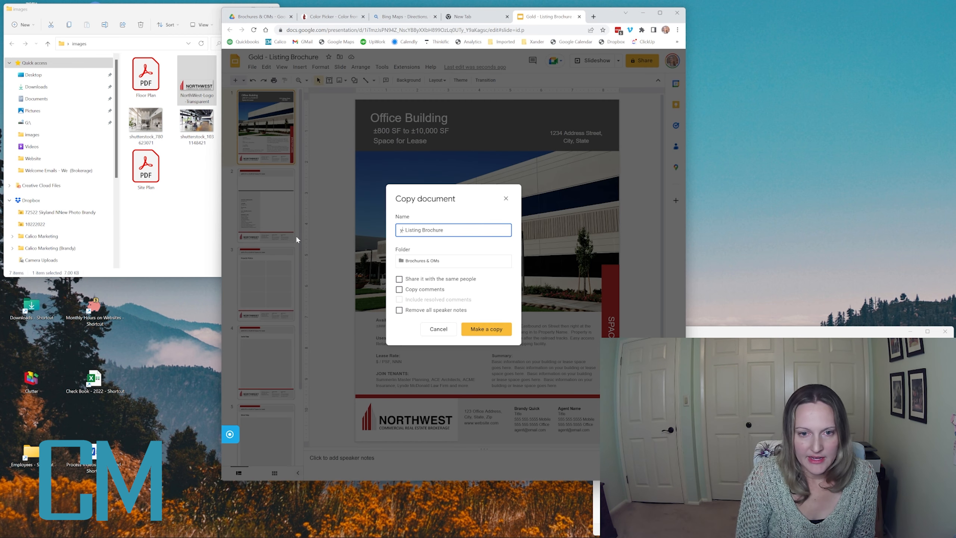
text(y Temp)
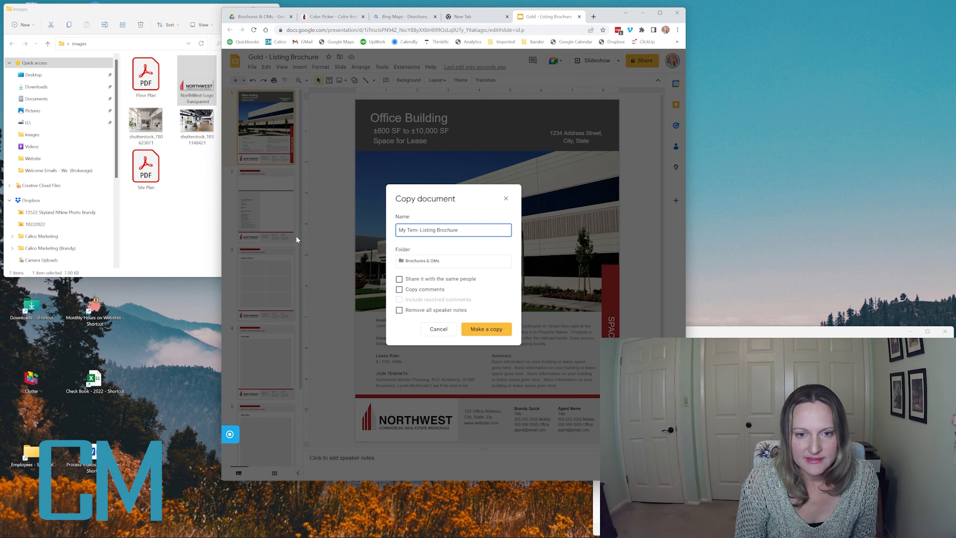
text(late)
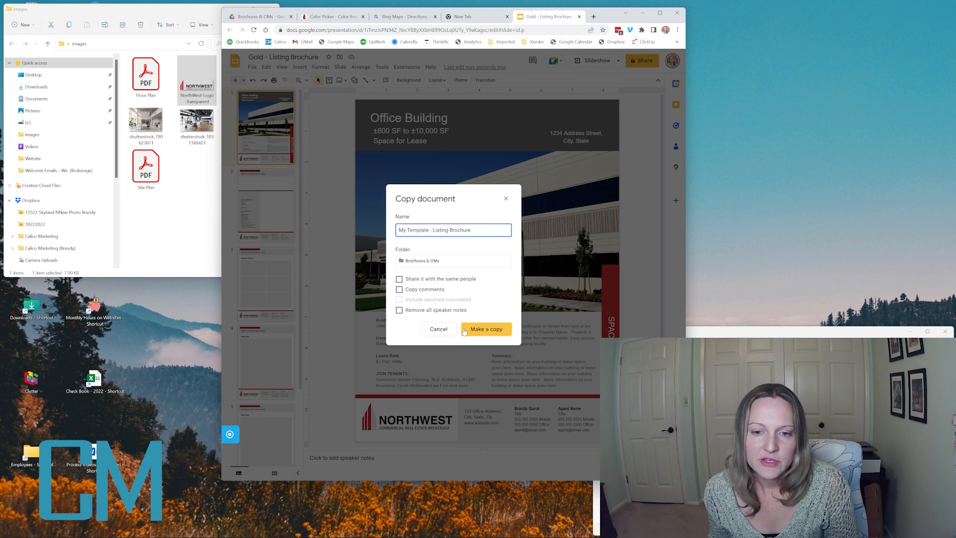
click(464, 330)
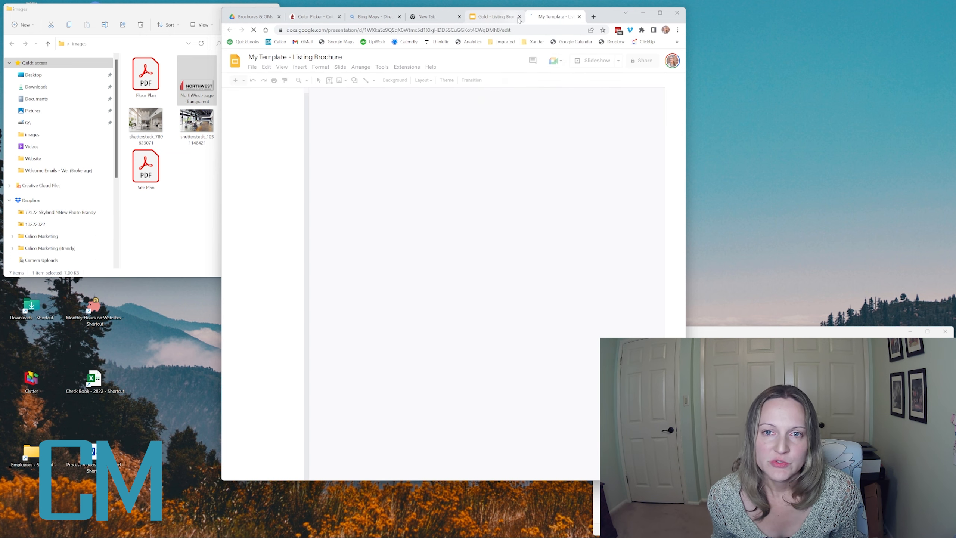
click(519, 16)
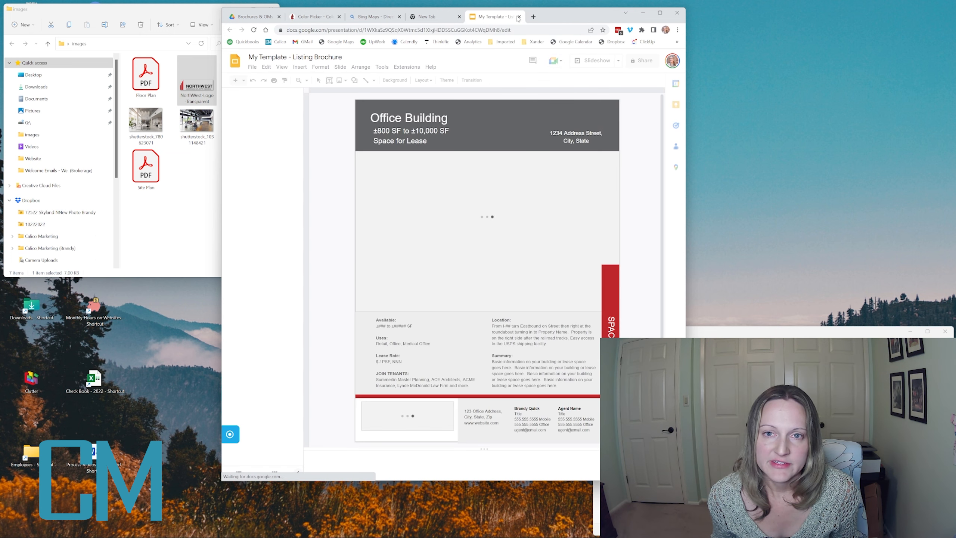
- Copy the template as 'Office Building 123' and close the My Template presentation
click(252, 66)
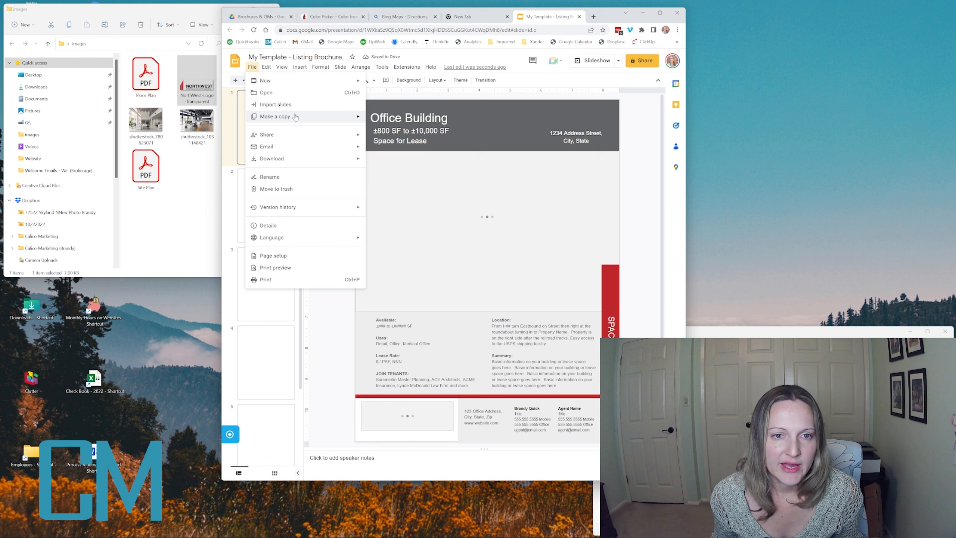
mouse_move(296, 117)
click(395, 119)
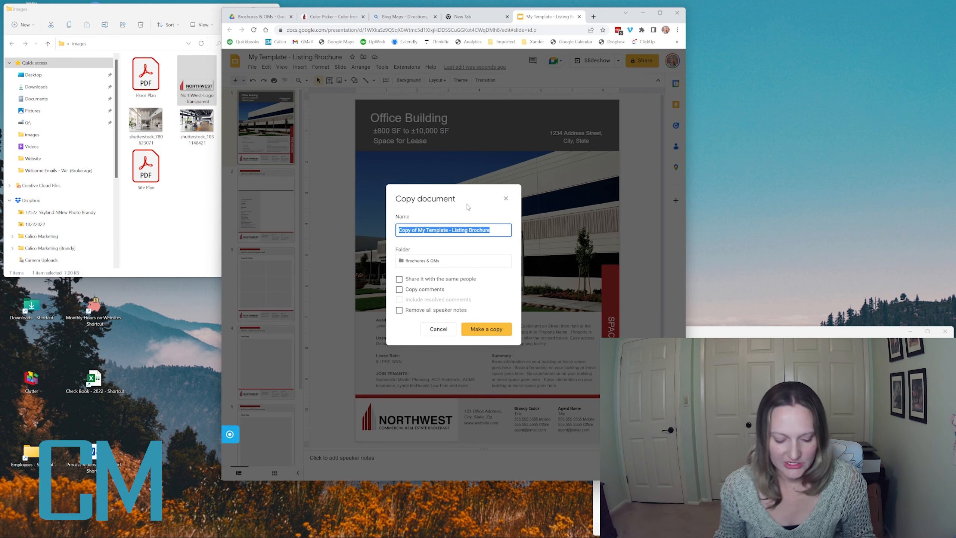
text(Office Building 123)
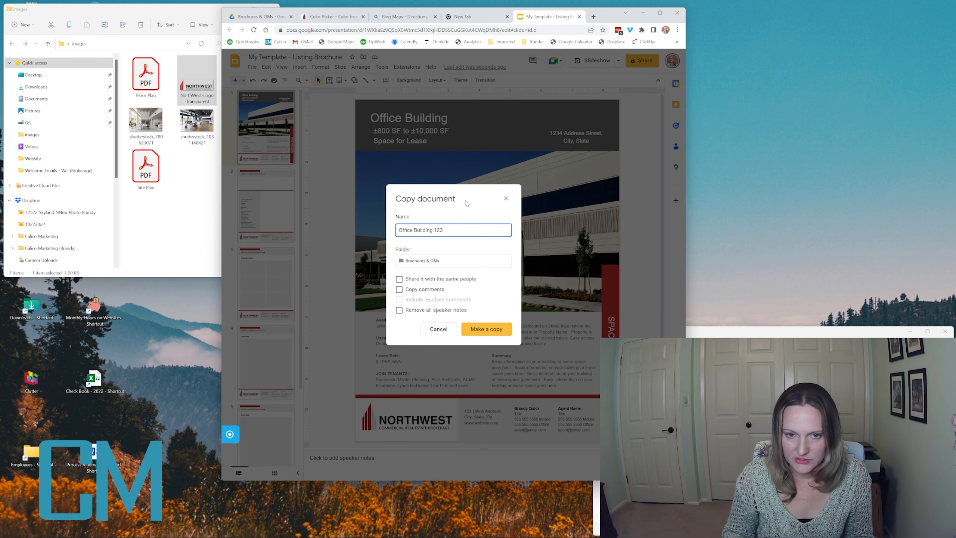
key(Return)
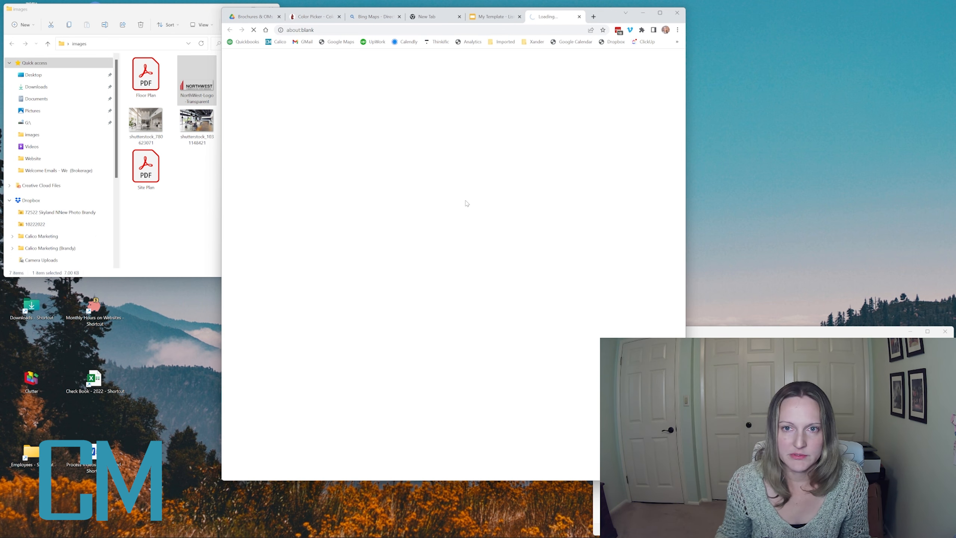
click(494, 17)
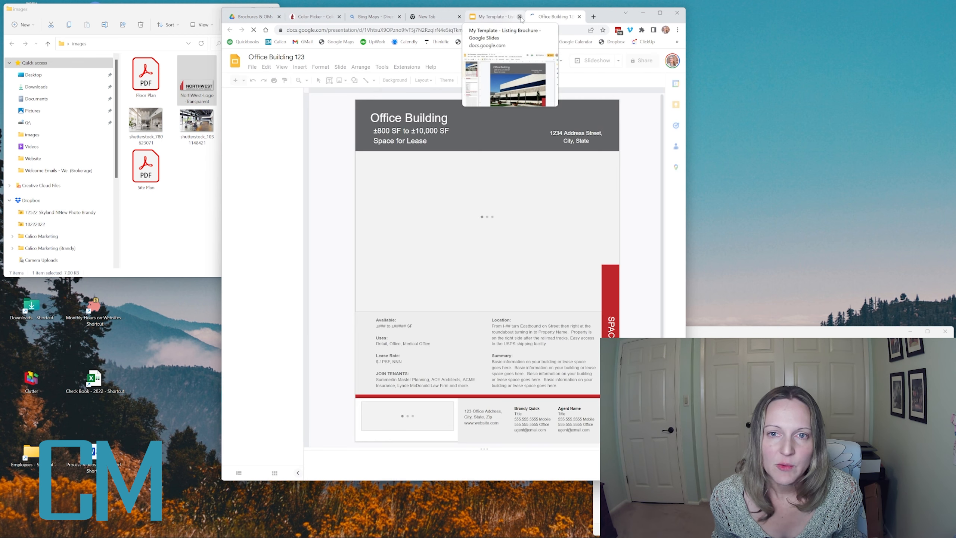
click(520, 16)
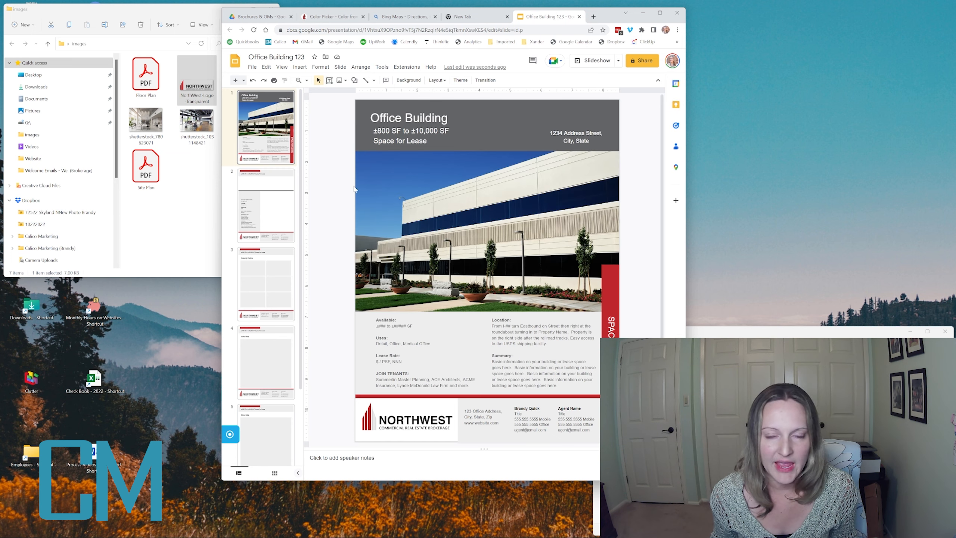
click(353, 163)
click(266, 205)
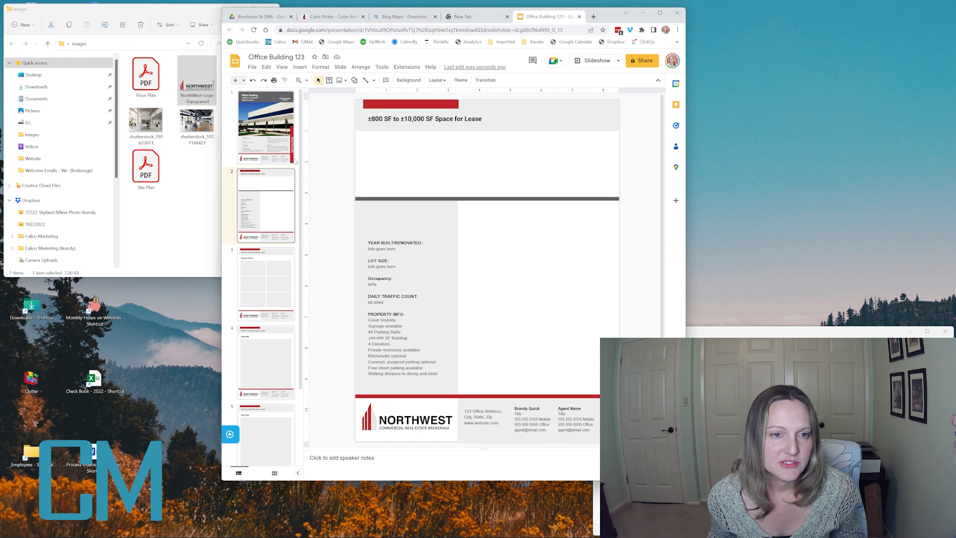
click(207, 213)
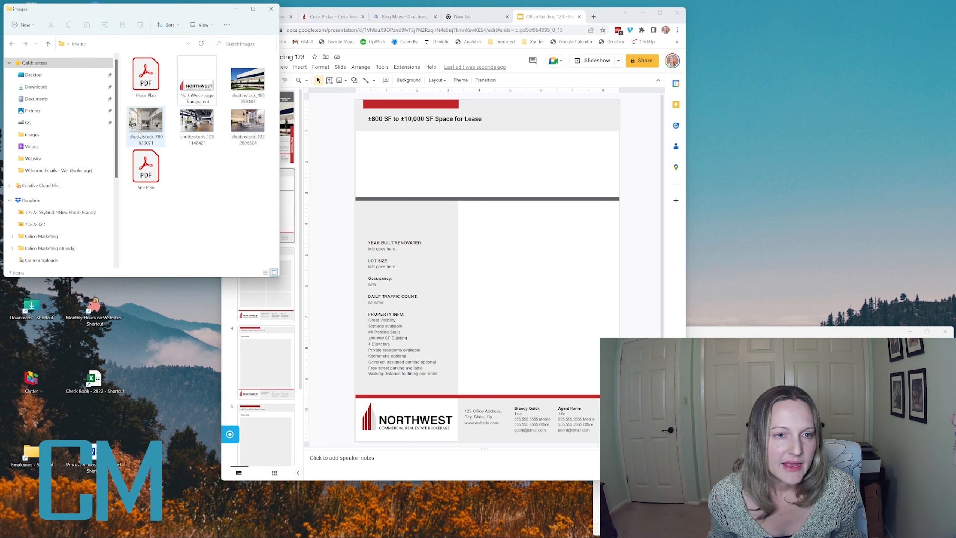
click(207, 140)
drag(218, 132, 523, 308)
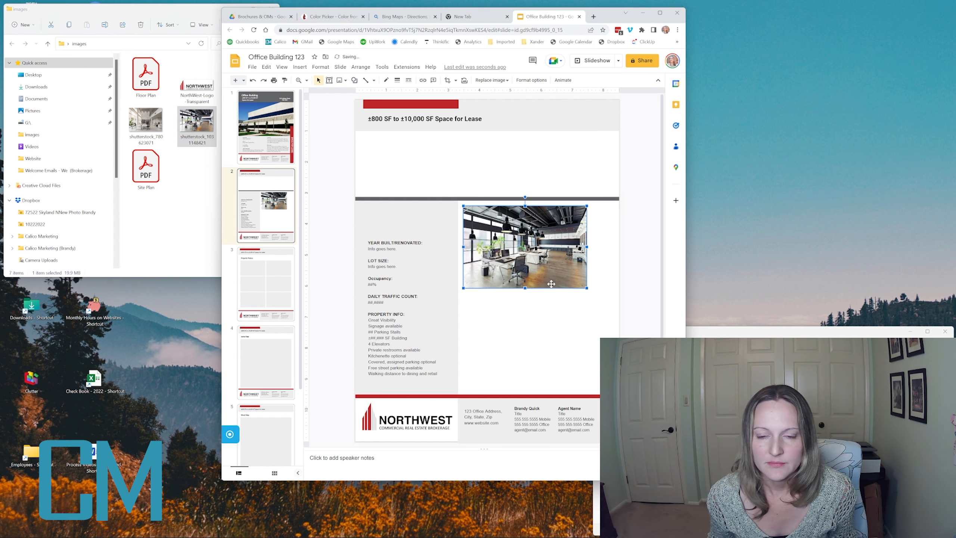
drag(586, 288, 658, 394)
drag(463, 206, 481, 219)
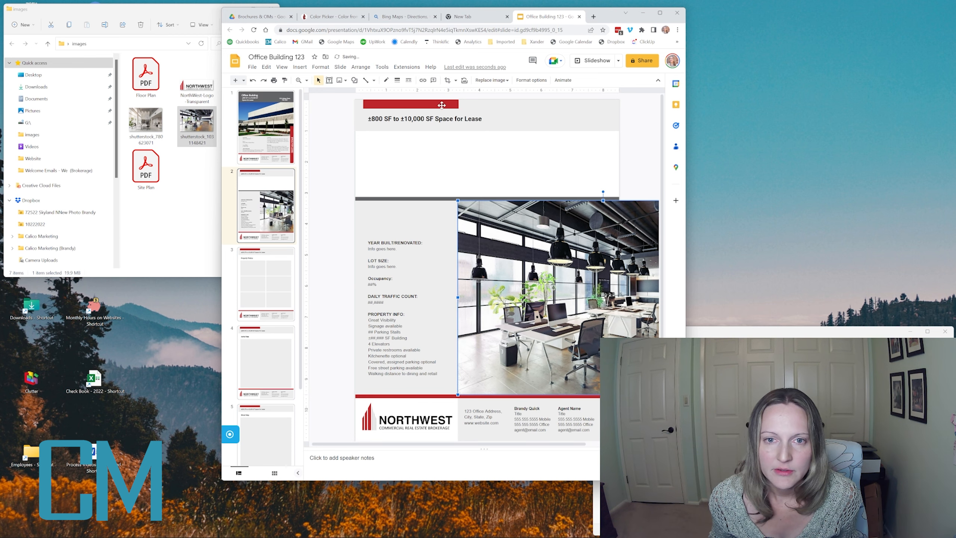
- Crop the office photo's right side inward and reposition the image within its crop
click(446, 80)
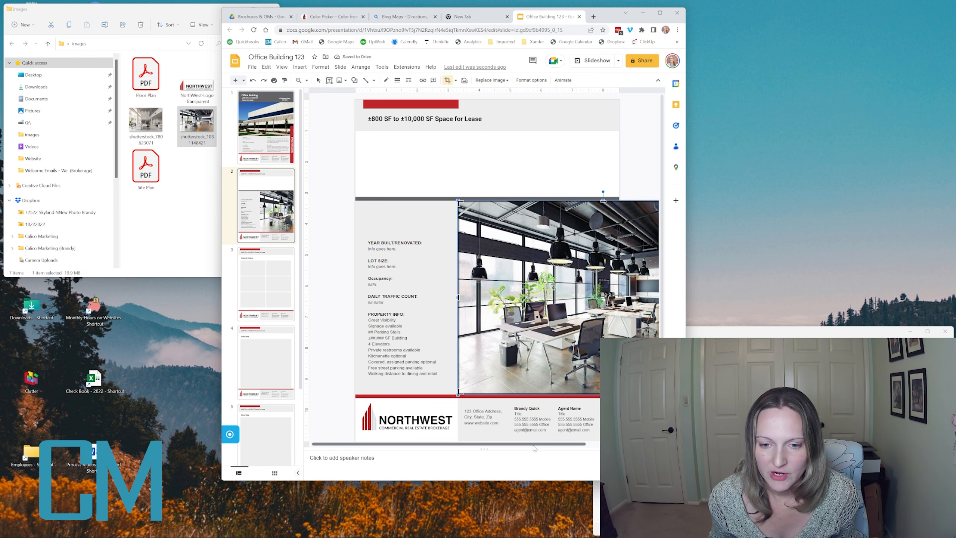
drag(534, 444, 611, 448)
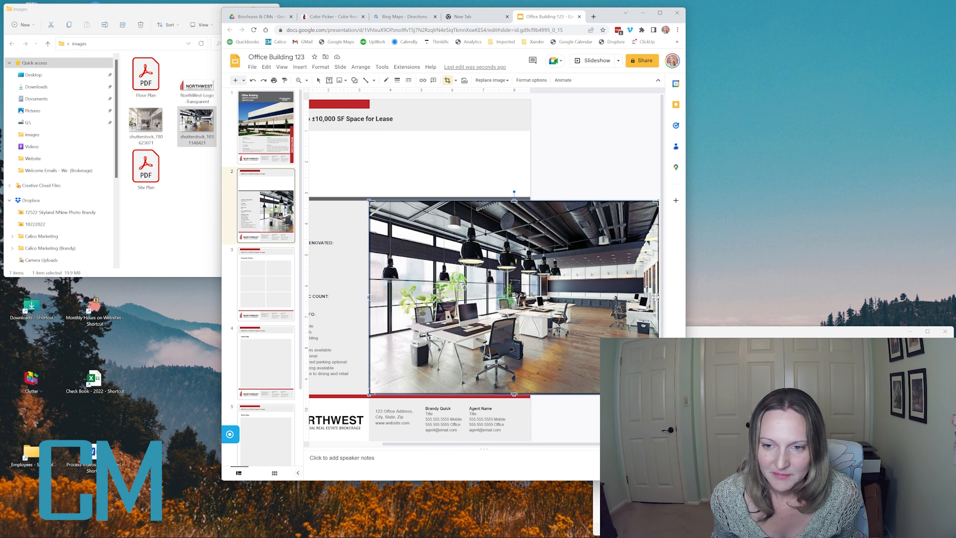
drag(658, 297, 529, 295)
click(556, 186)
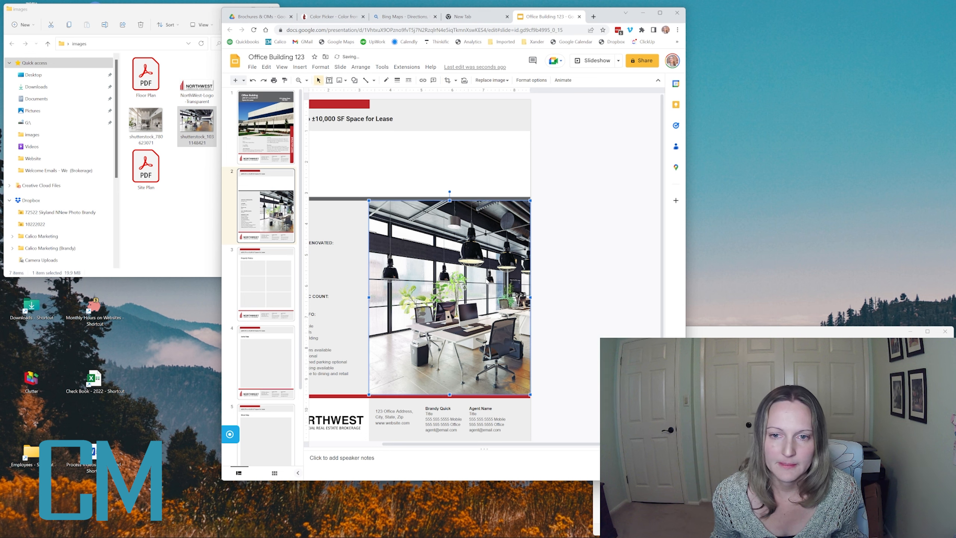
double_click(437, 318)
mouse_move(457, 306)
mouse_down()
mouse_move(447, 312)
mouse_move(459, 311)
mouse_up()
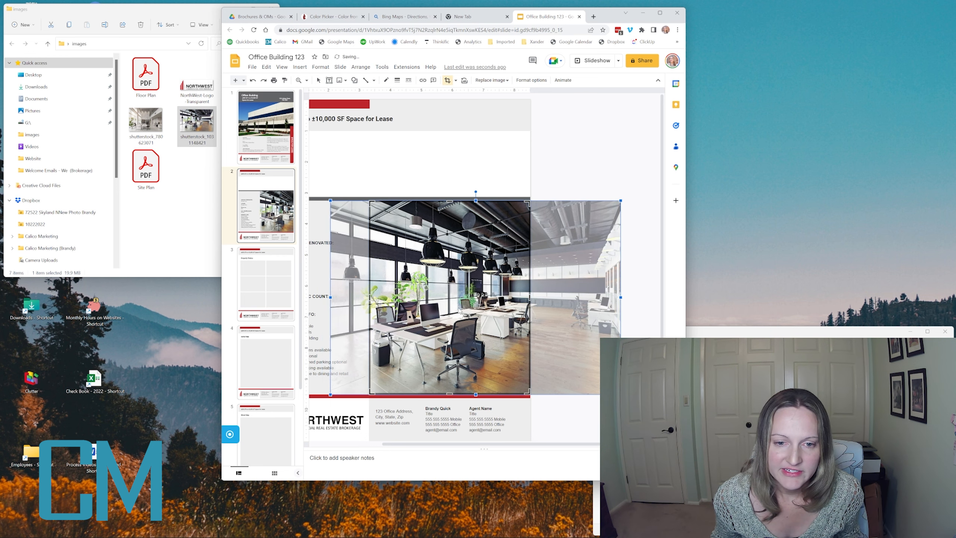
click(581, 178)
click(588, 385)
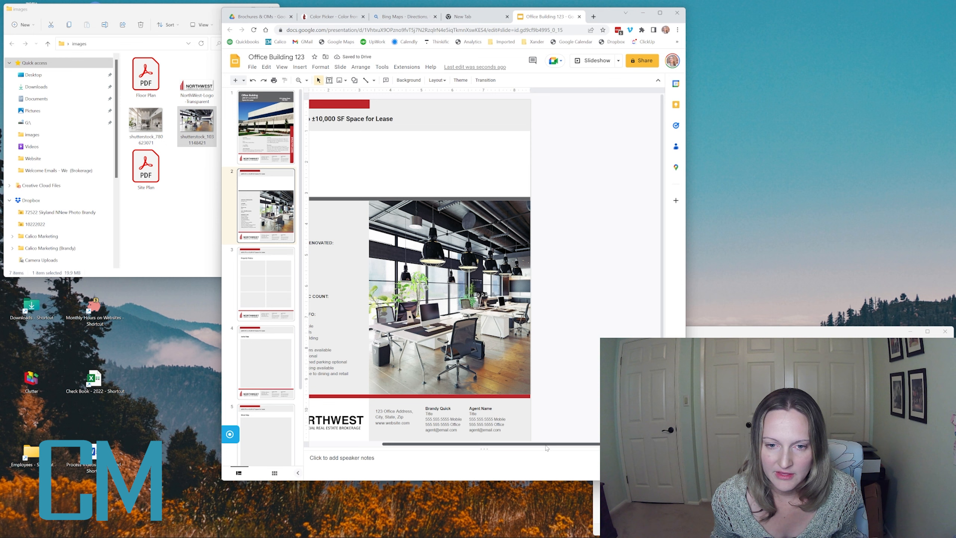
drag(534, 444, 489, 450)
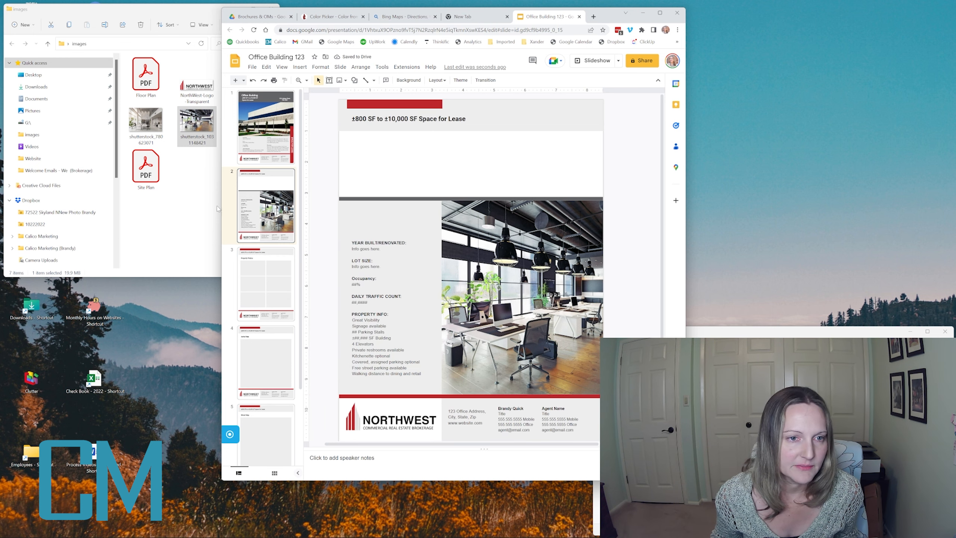
- Add the white office photo to slide 2, stretched across the width under the heading
click(185, 211)
drag(148, 126, 389, 157)
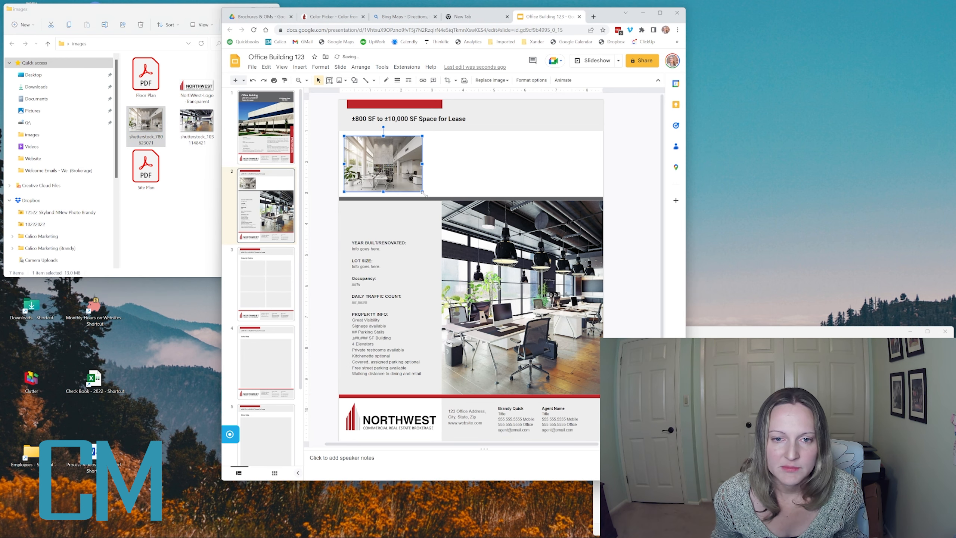
drag(423, 193, 603, 320)
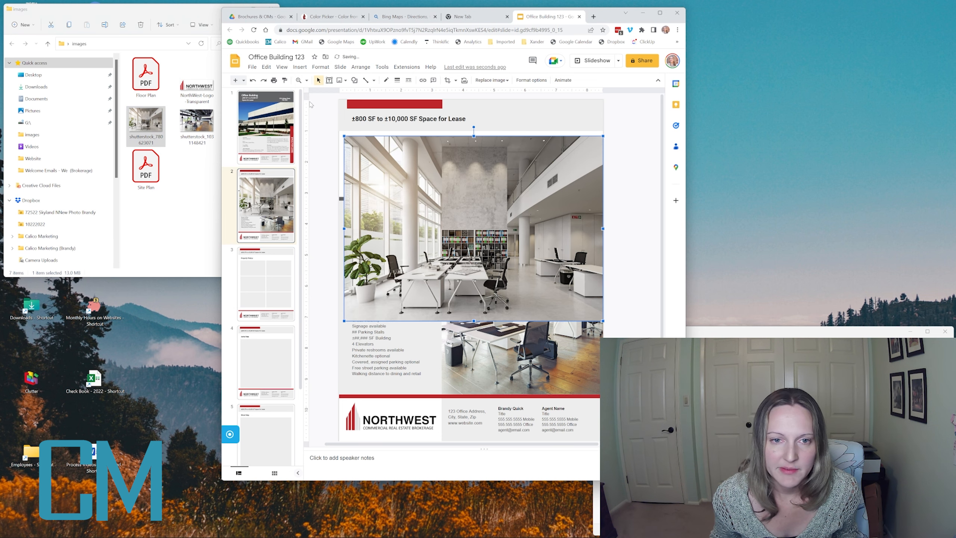
drag(343, 135, 338, 131)
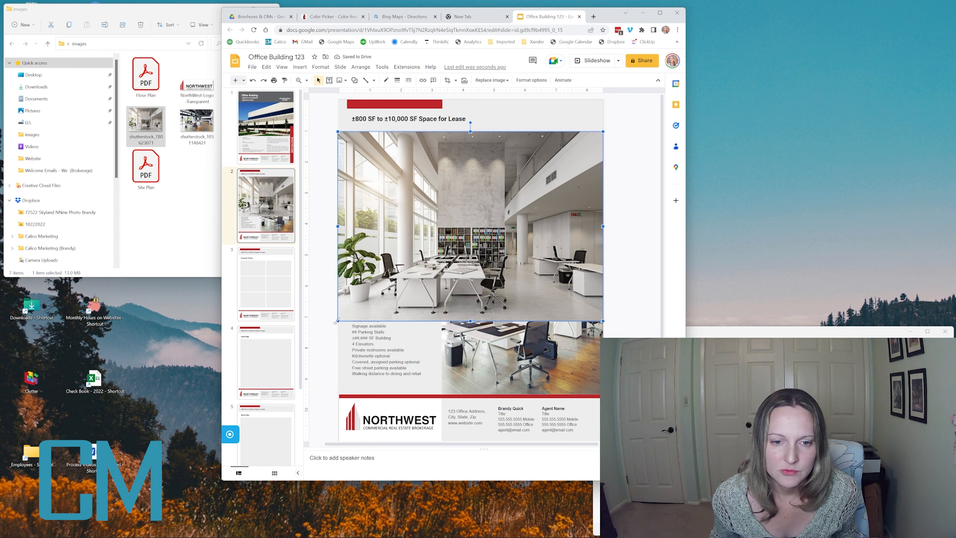
drag(338, 321, 337, 317)
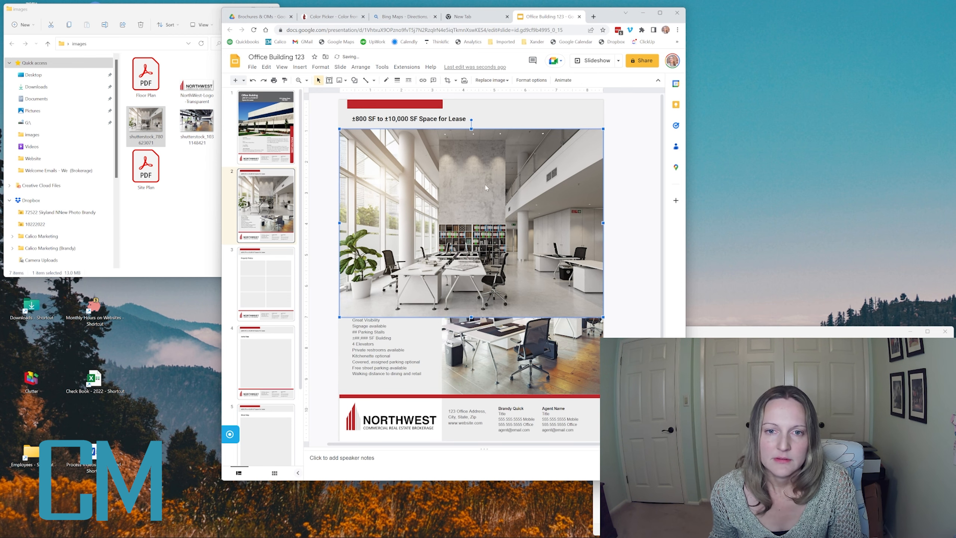
key(Right)
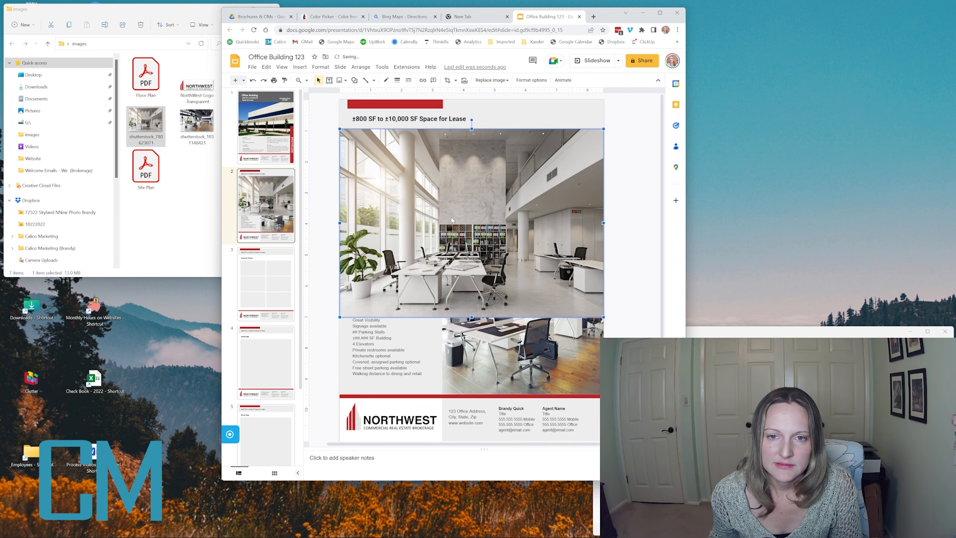
- Crop the white office photo into a thin strip framed on the desk area
click(446, 80)
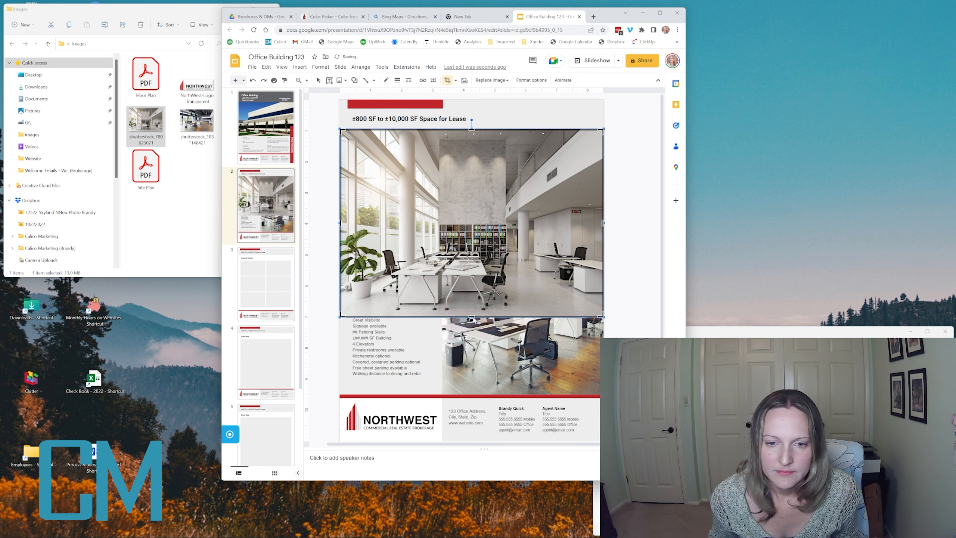
mouse_move(474, 319)
mouse_down()
mouse_move(474, 223)
mouse_move(487, 311)
mouse_up()
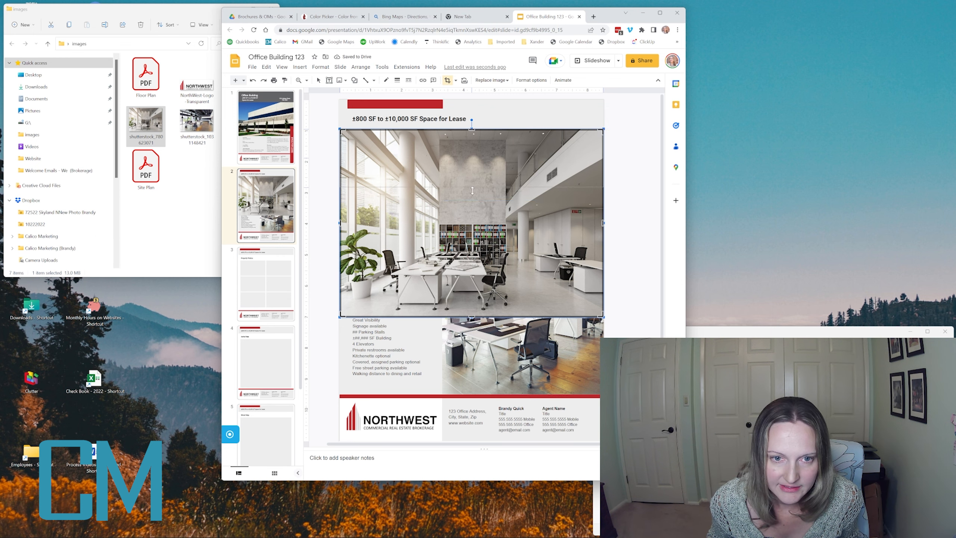
drag(470, 316, 472, 196)
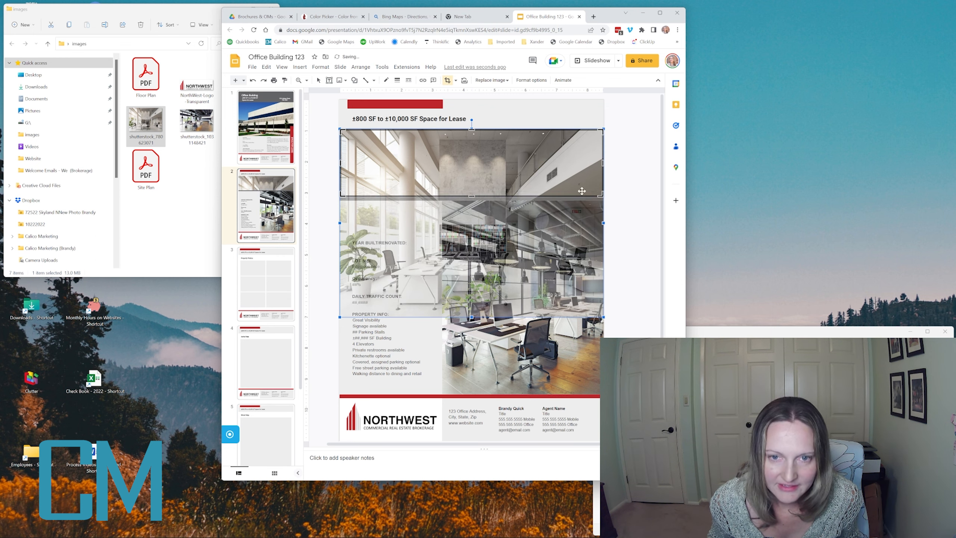
key(Return)
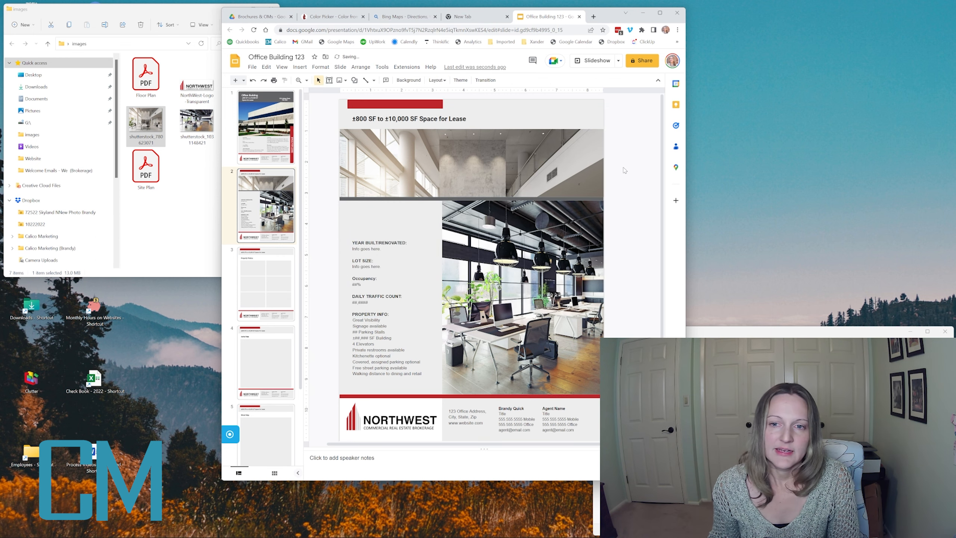
double_click(441, 170)
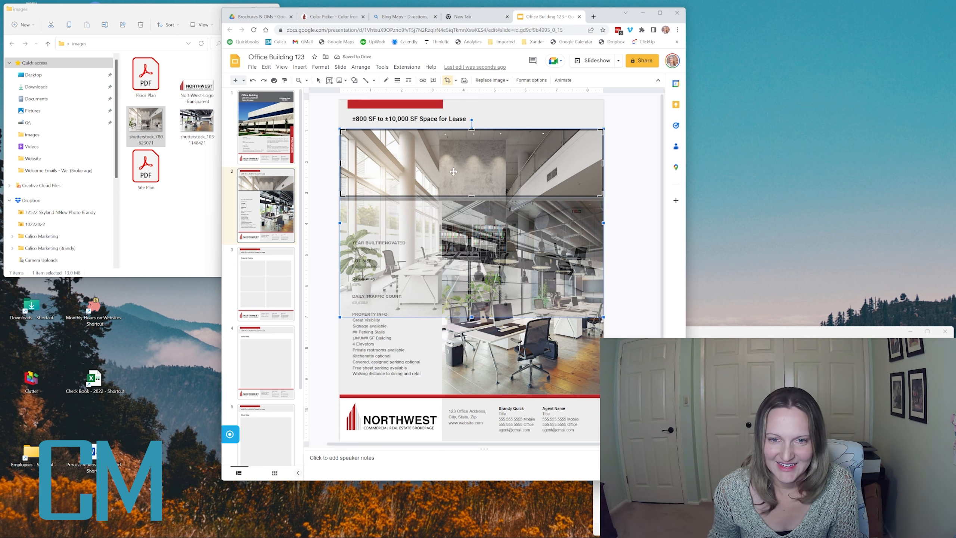
drag(457, 174, 455, 122)
key(Escape)
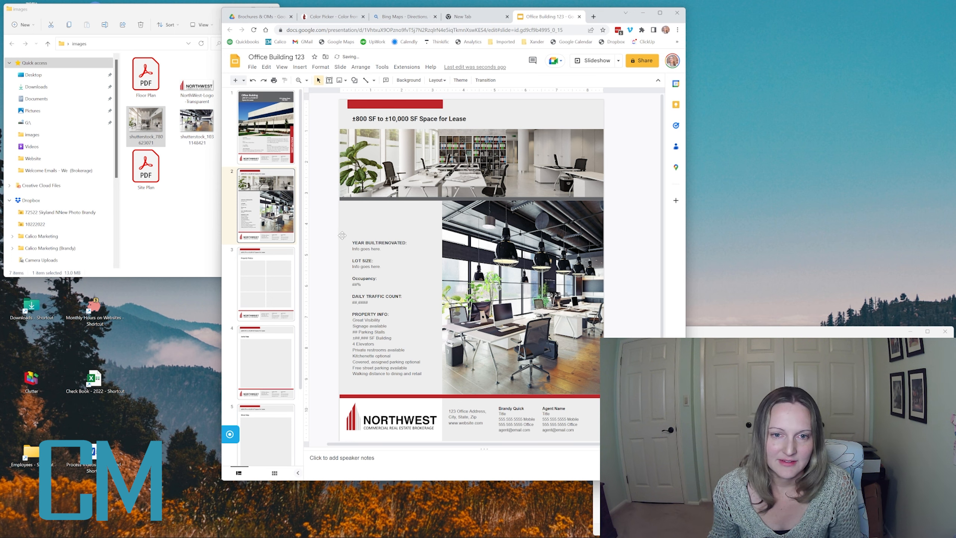
- Move the property-details box up under the photo strip, then view the Property Photos slide
click(366, 291)
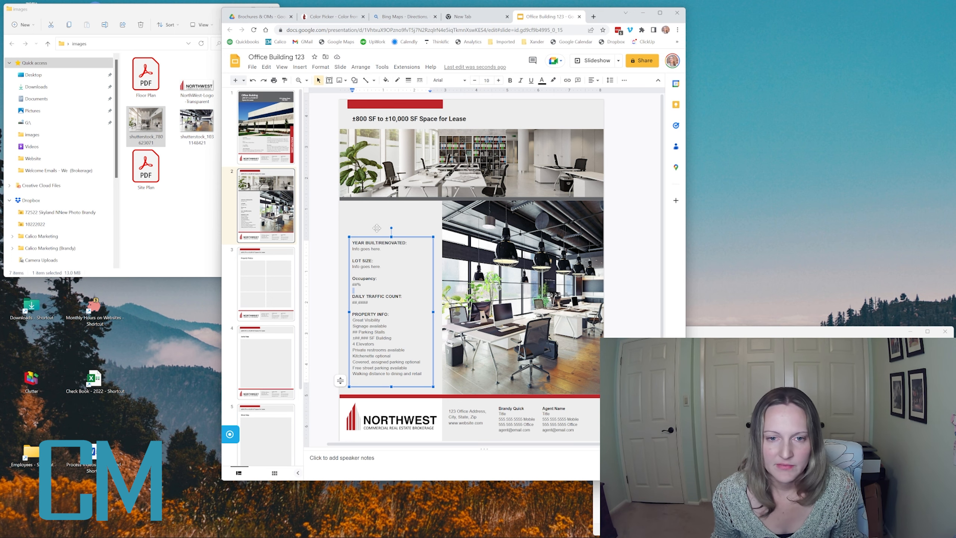
click(391, 237)
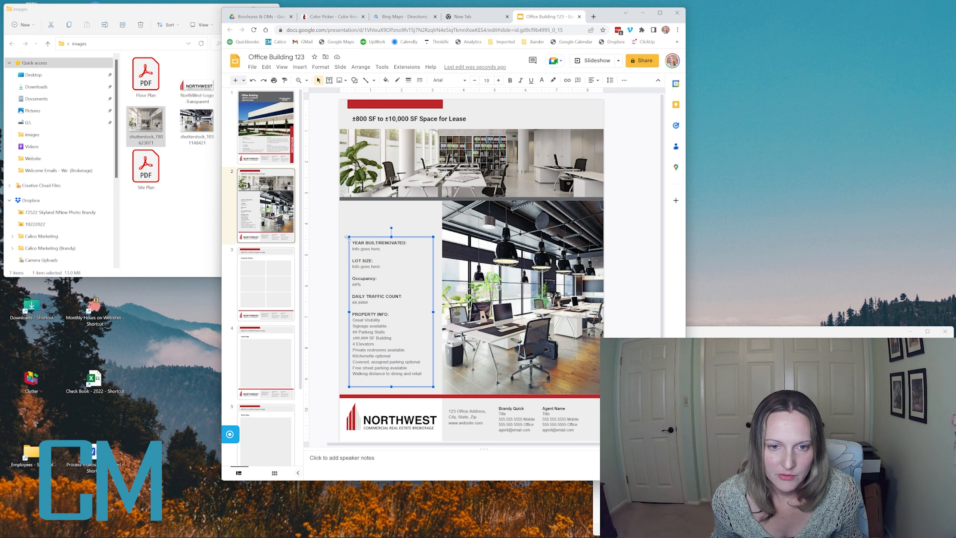
drag(350, 237, 348, 209)
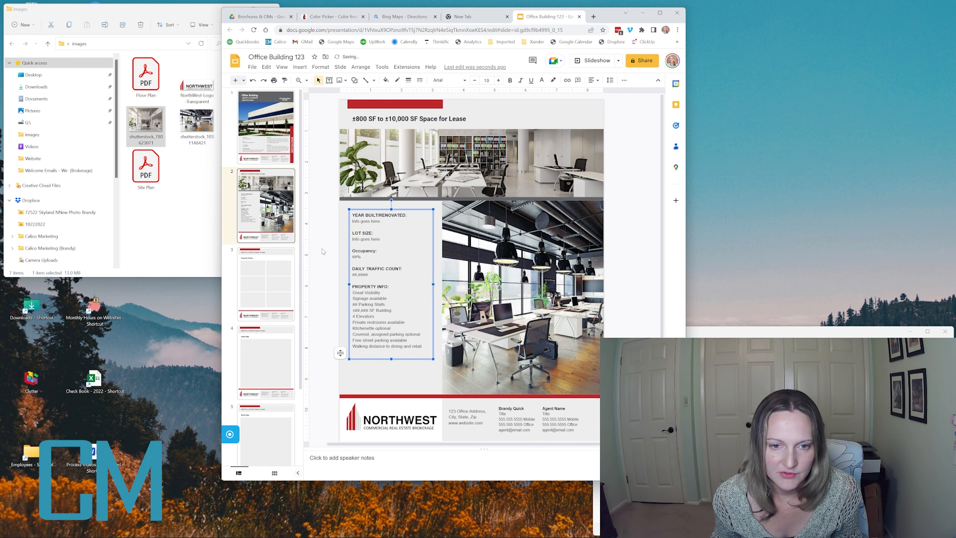
click(331, 274)
click(364, 247)
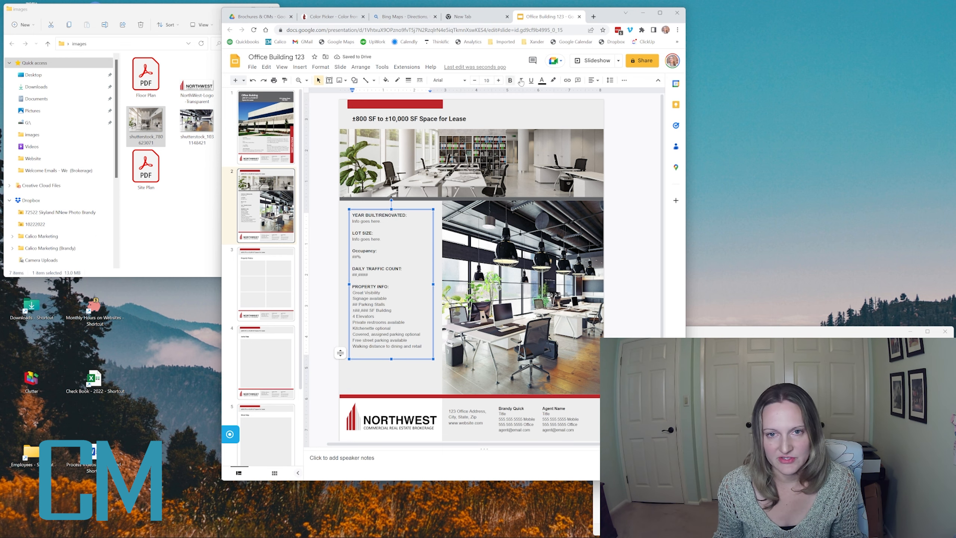
click(250, 285)
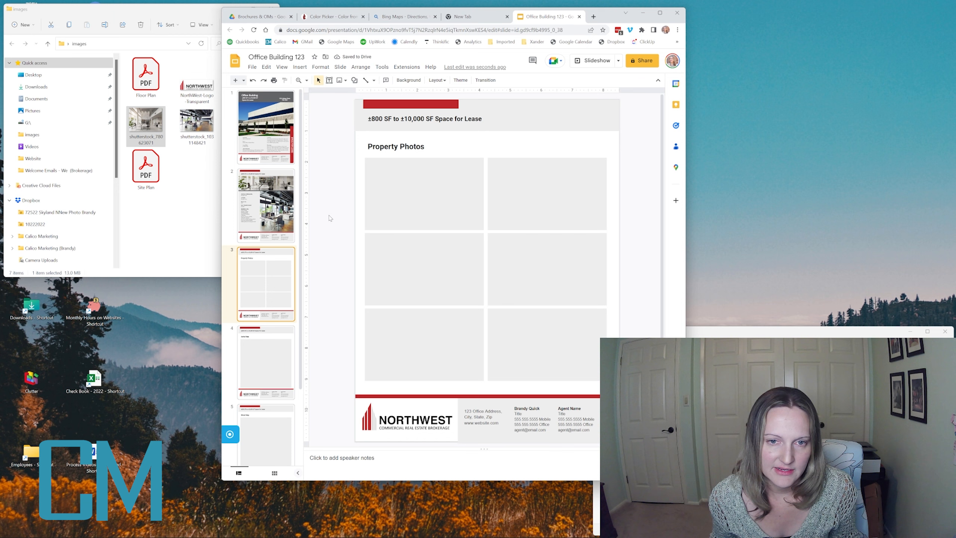
- Delete all six photo placeholders from the Property Photos slide
click(266, 205)
click(265, 283)
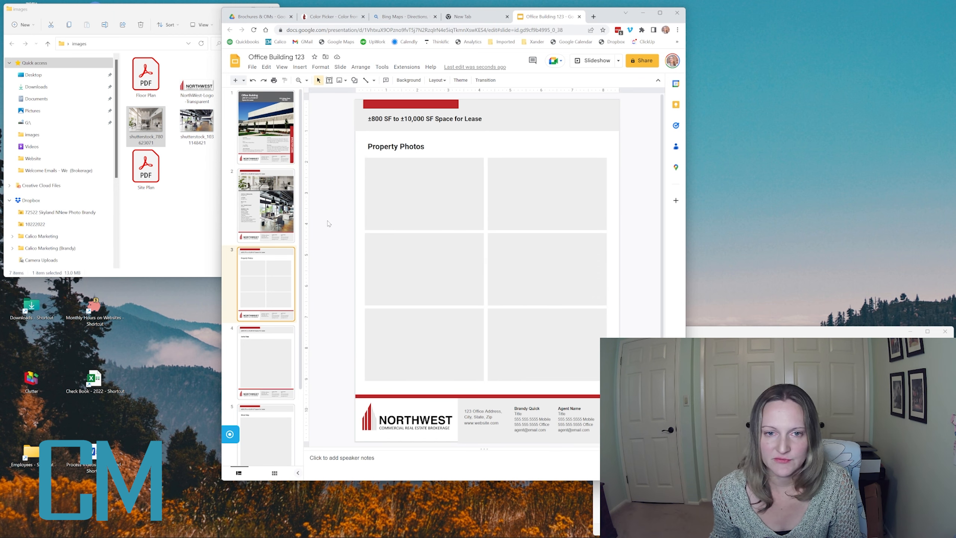
click(398, 181)
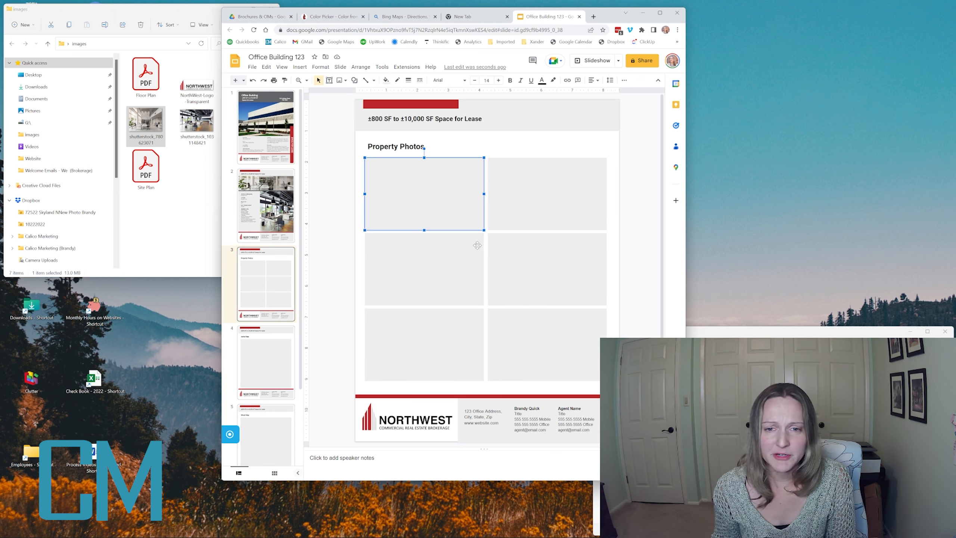
key(Delete)
click(459, 269)
key(Delete)
click(460, 346)
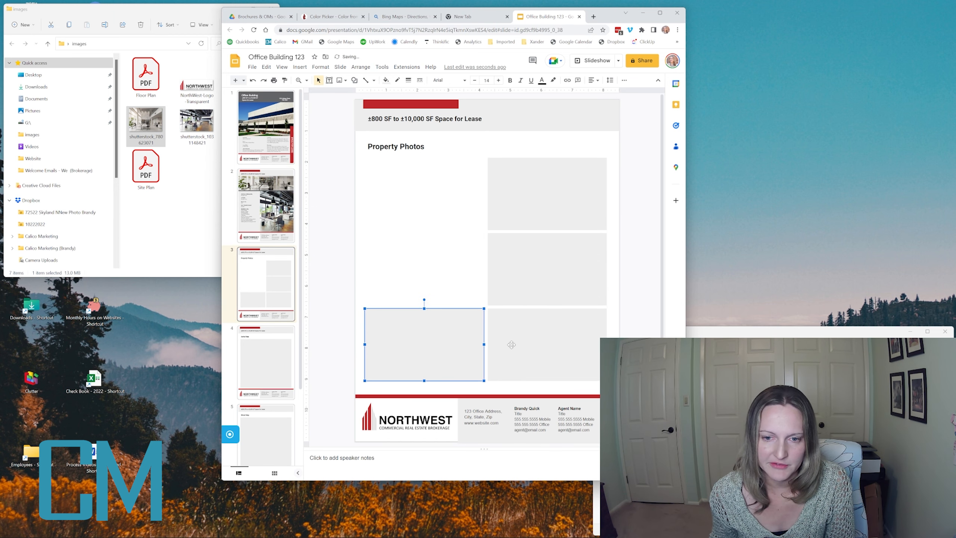
key(Delete)
click(511, 343)
key(Delete)
click(526, 281)
key(Delete)
click(527, 223)
key(Delete)
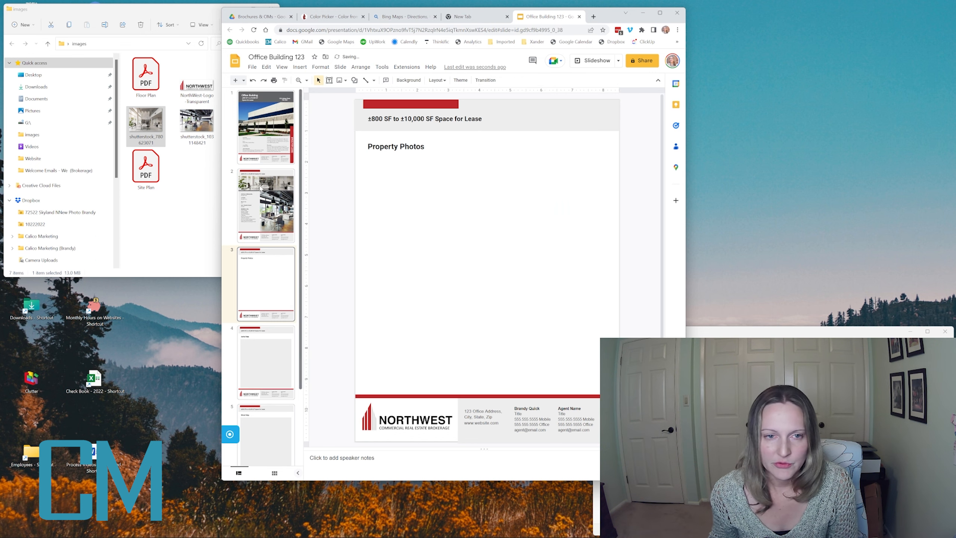
- Add four property photos from the images folder to the slide and shrink them
click(199, 186)
click(248, 80)
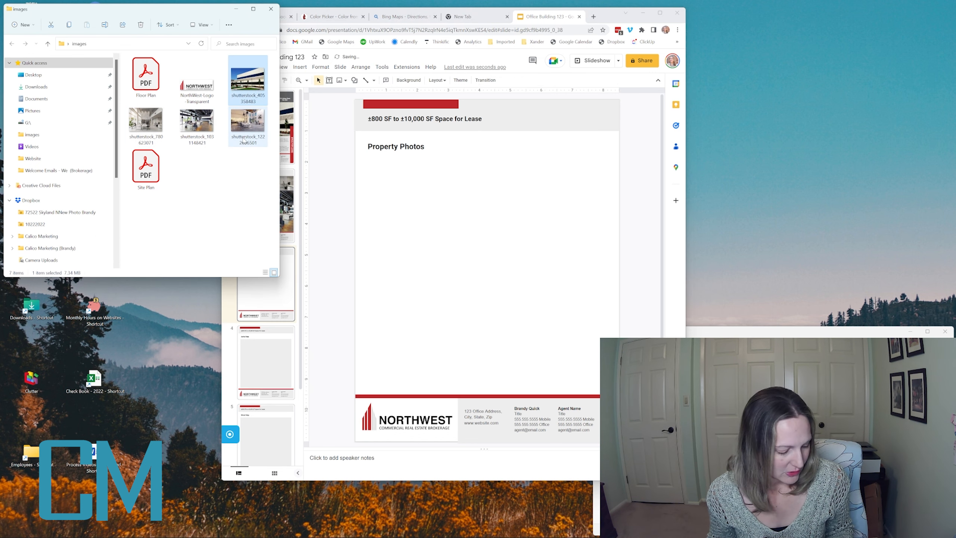
shift+click(247, 134)
drag(239, 96, 459, 293)
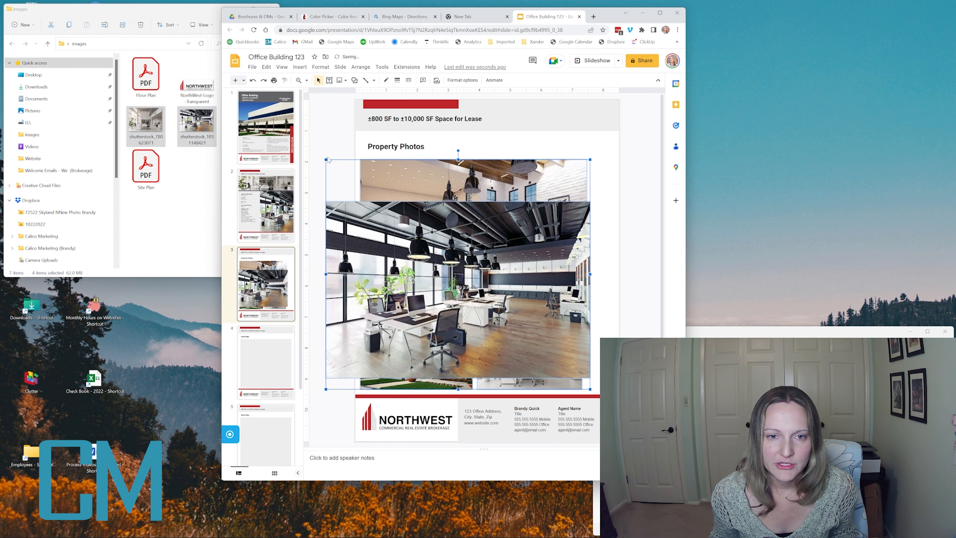
drag(325, 158, 448, 240)
click(539, 203)
- Enlarge the three-photo group and shift it so it spans the slide under the heading
drag(524, 327, 444, 221)
drag(567, 300, 589, 226)
key(ctrl+z)
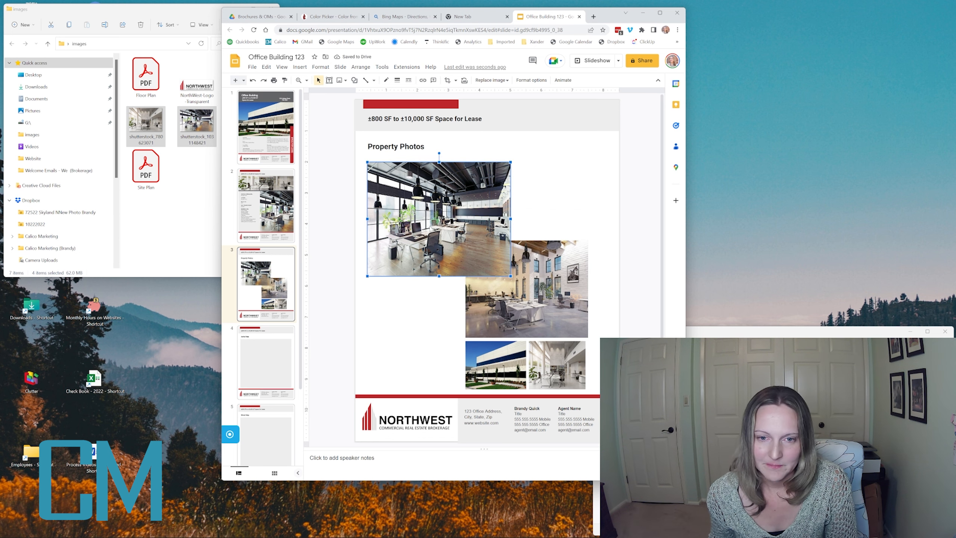
key(ctrl+z)
click(474, 239)
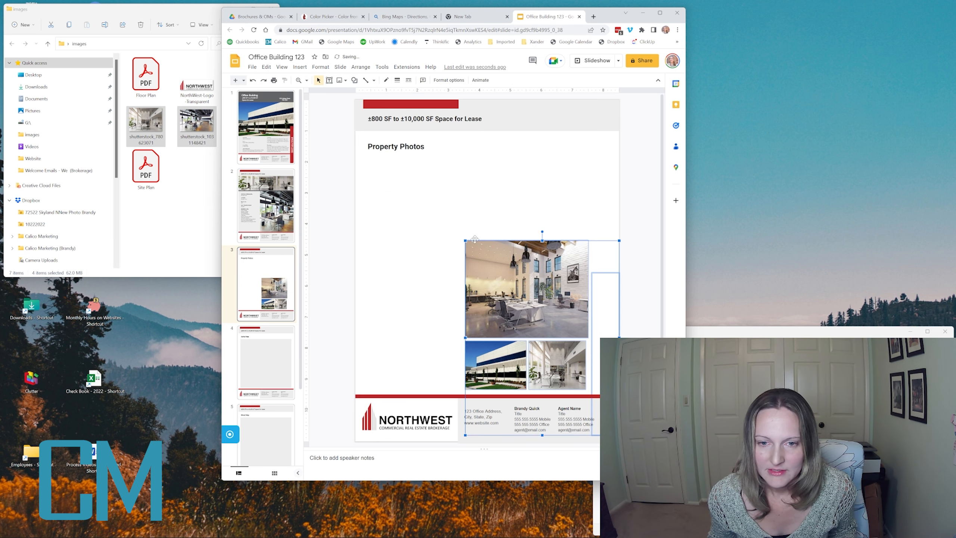
drag(429, 216, 591, 392)
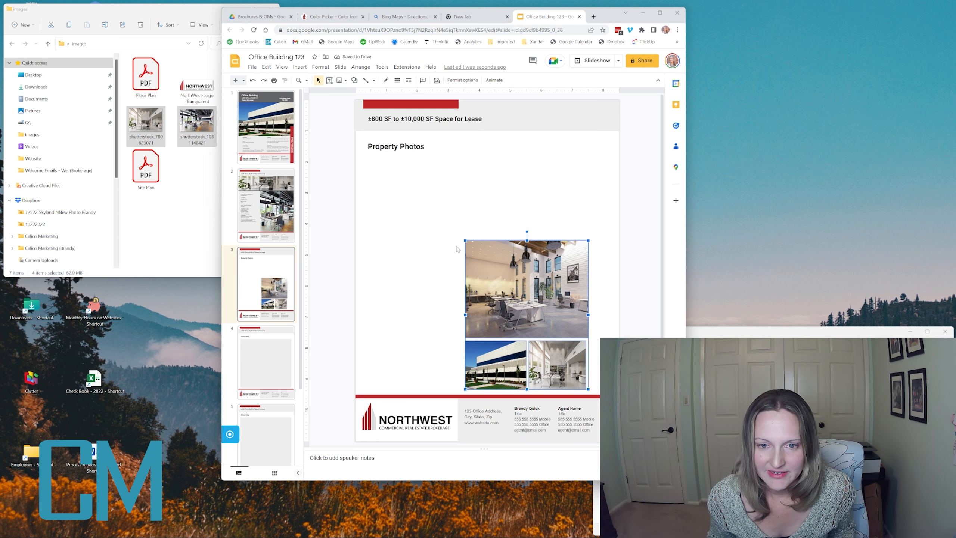
drag(465, 238, 397, 158)
key(Left)
key(Left)
key(Left)
key(Left)
key(Left)
key(Left)
key(Left)
key(Left)
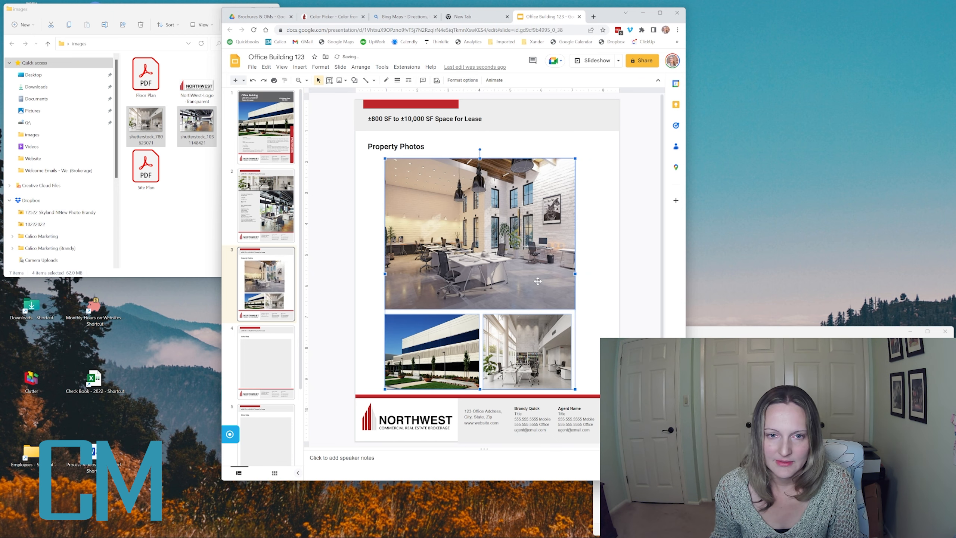
key(Left)
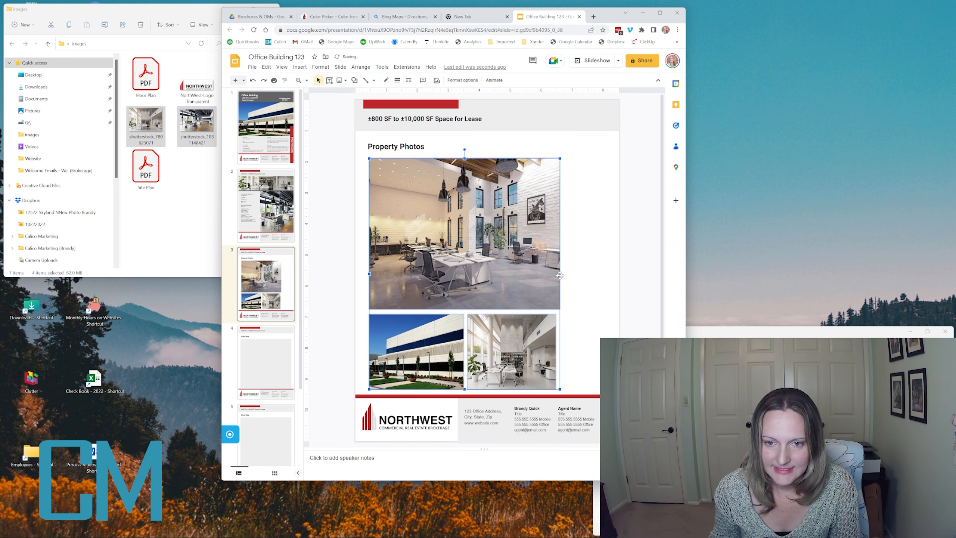
drag(568, 272, 598, 272)
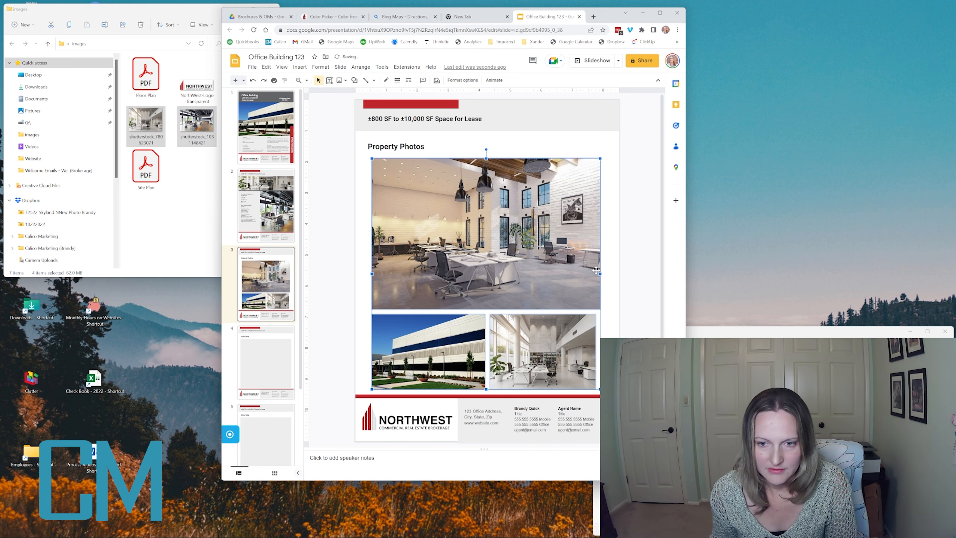
key(Right)
click(629, 276)
- Stretch the bottom-right photo so its edge lines up with the top photo
click(568, 348)
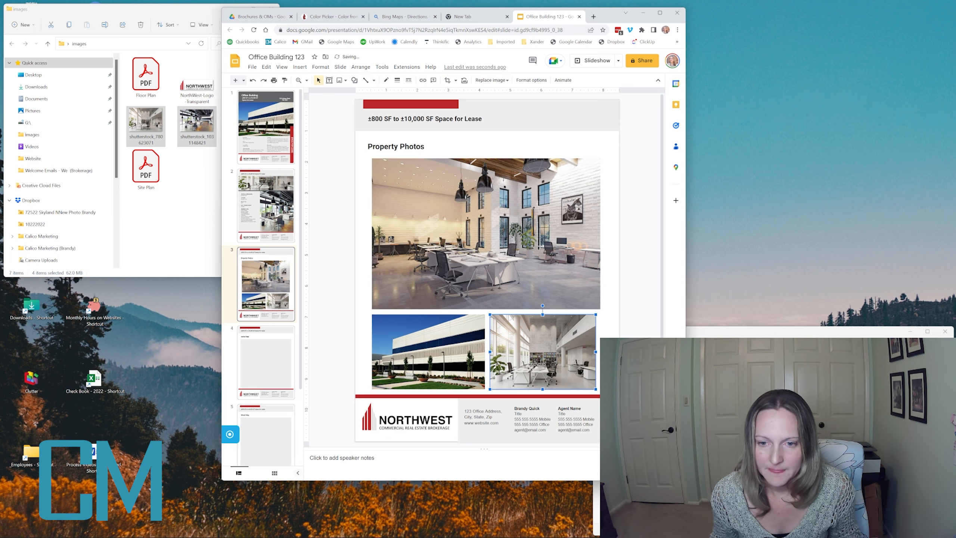
drag(592, 351, 601, 351)
click(625, 333)
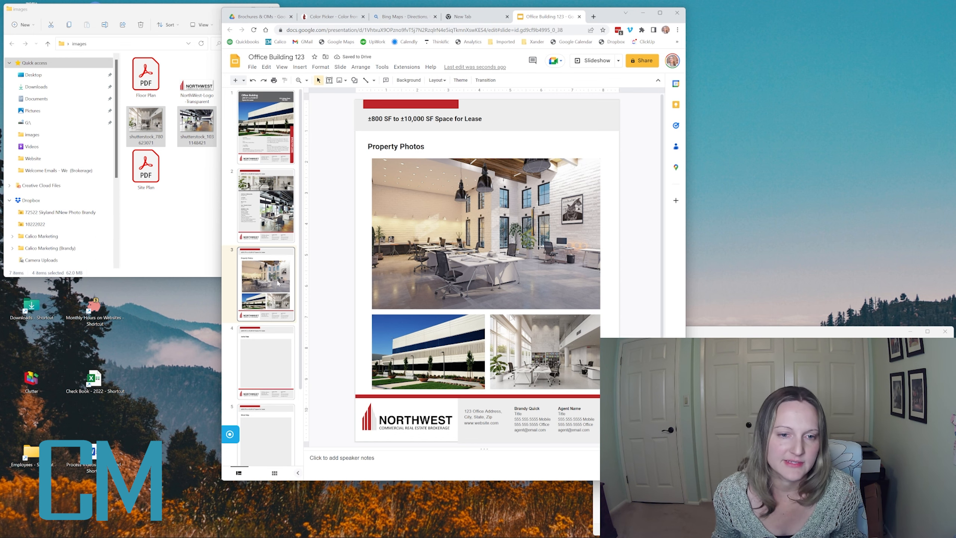
- Review the images folder, then bring up the empty Aerial Map slide
click(255, 139)
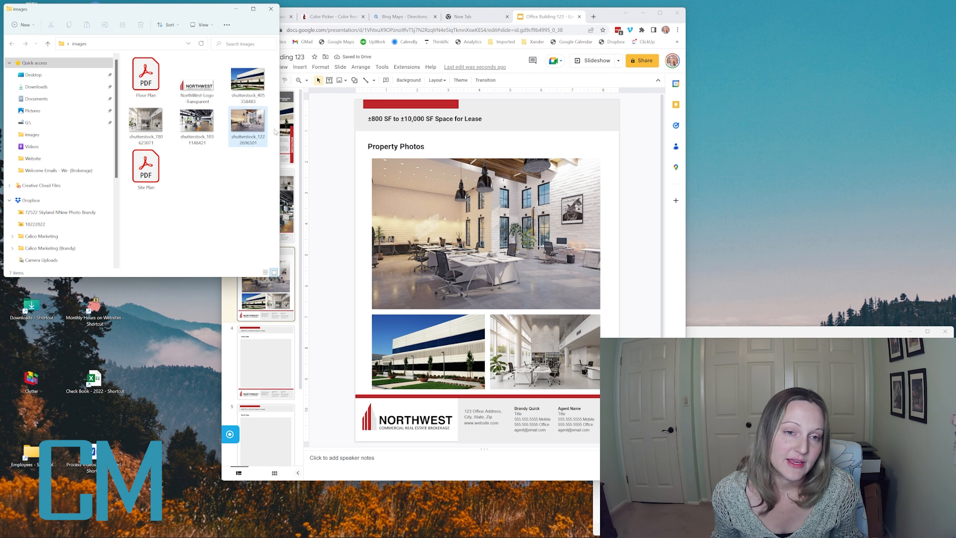
click(329, 221)
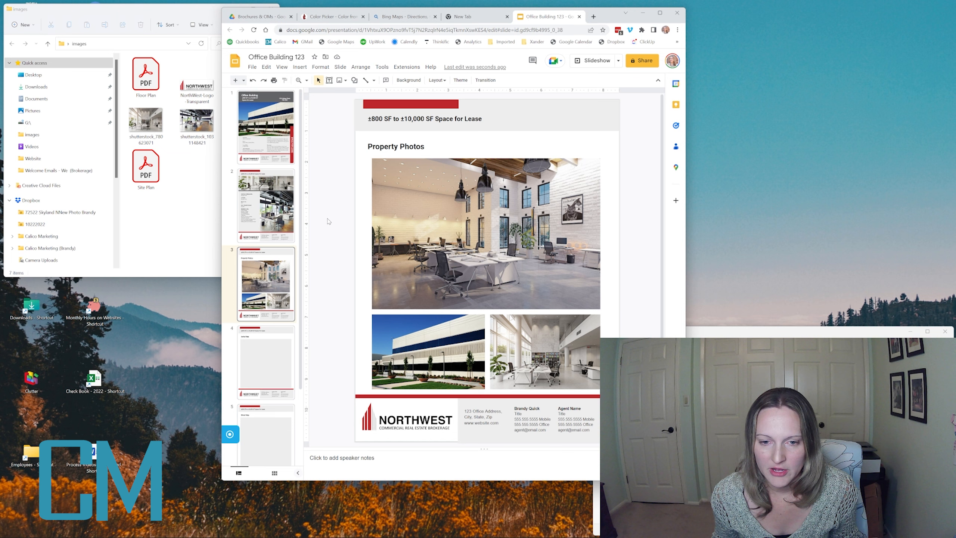
click(197, 236)
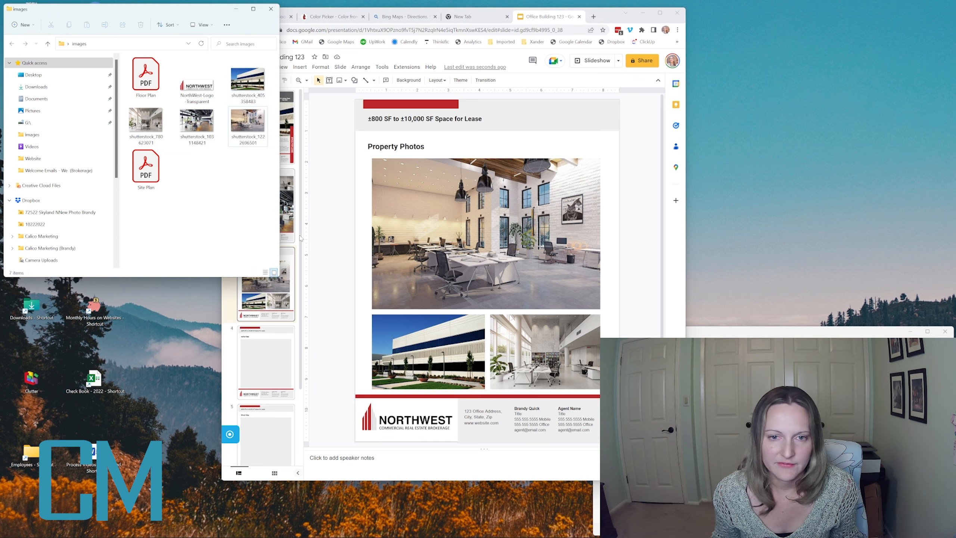
click(325, 217)
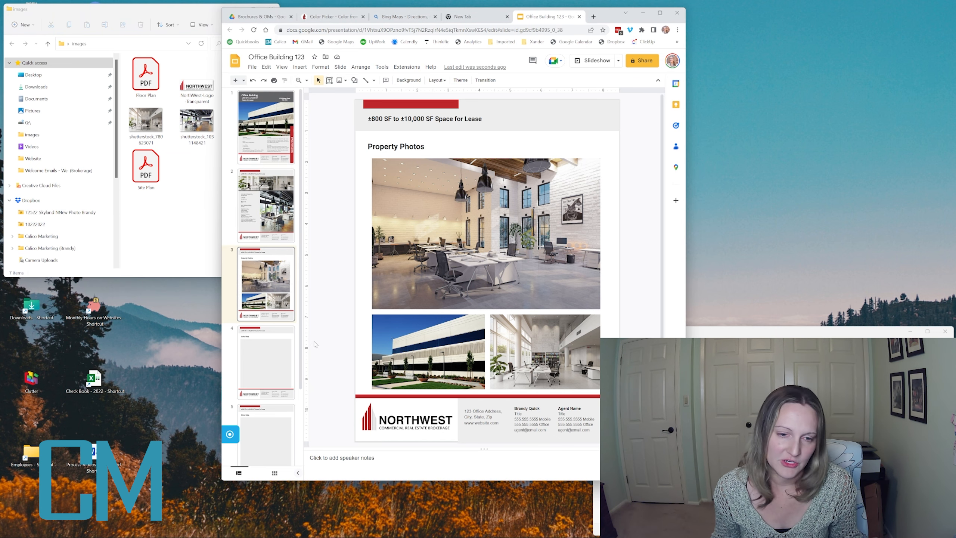
click(263, 346)
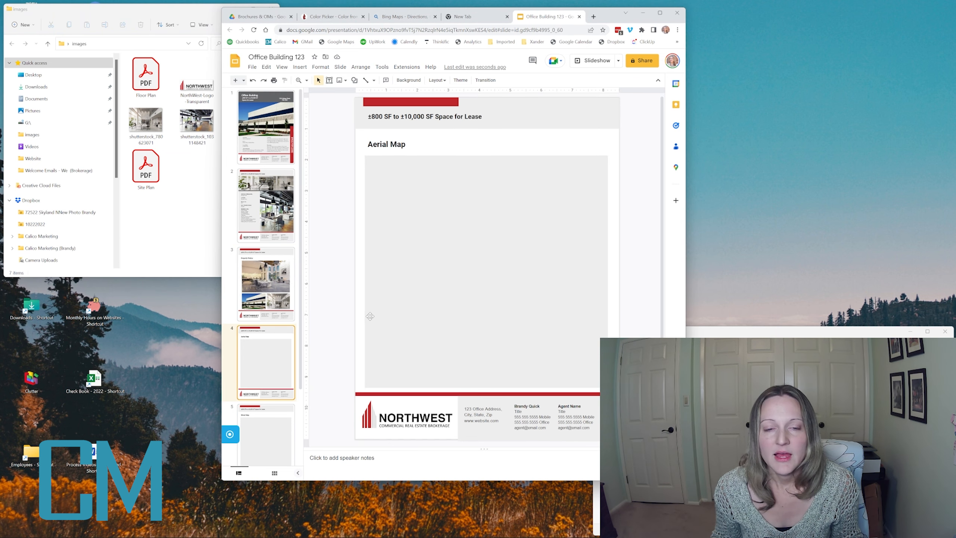
key(Down)
click(255, 322)
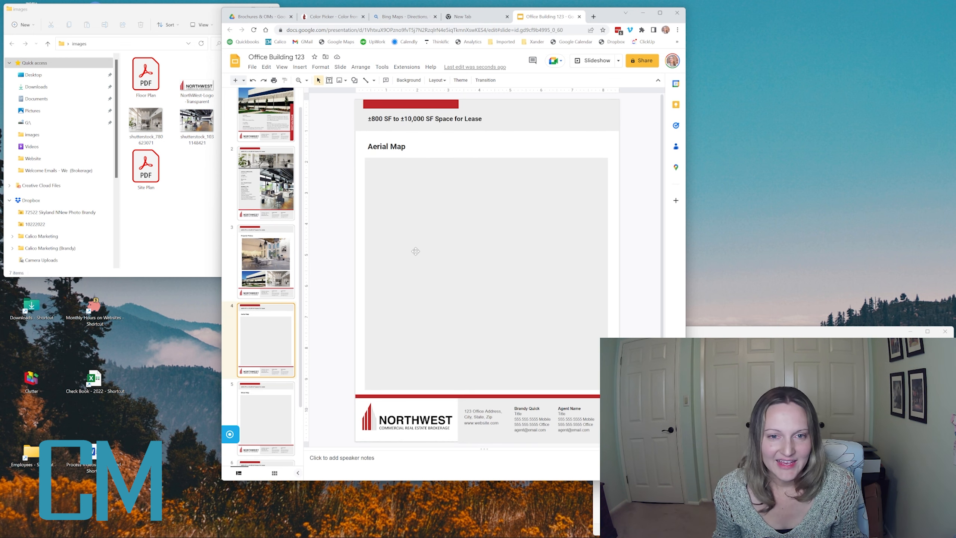
drag(608, 19, 616, 24)
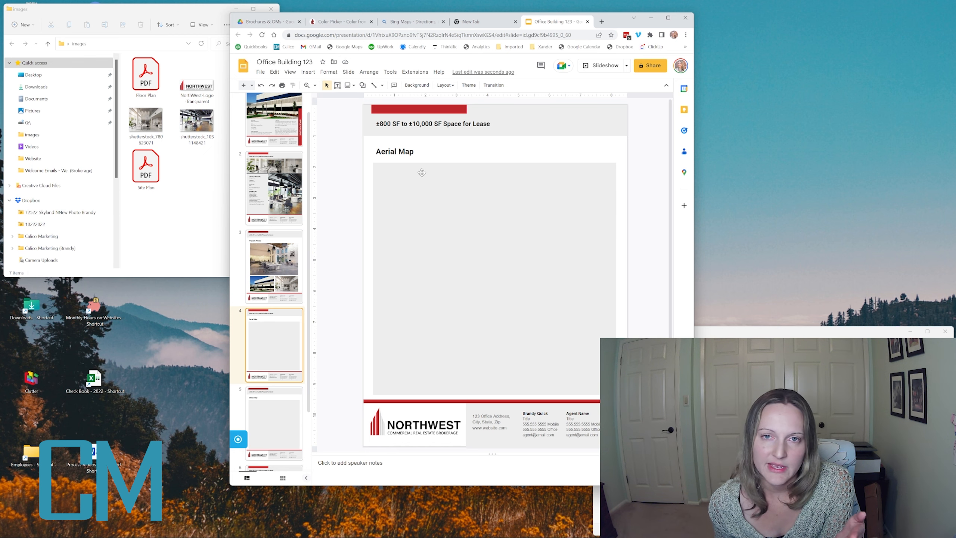
- Switch Bing Maps to Aerial imagery and zoom in on Mesa's north-east neighbourhoods
click(413, 21)
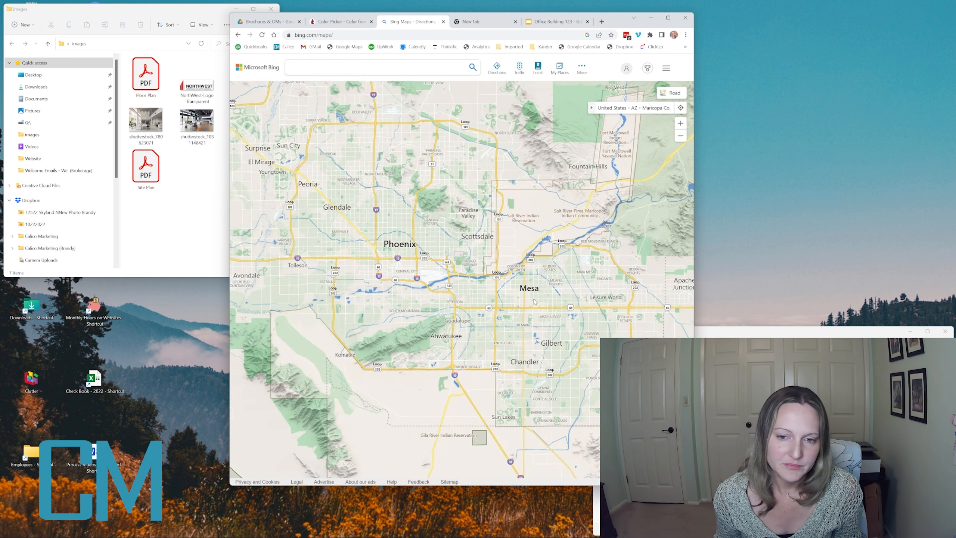
scroll(534, 301, up, 2)
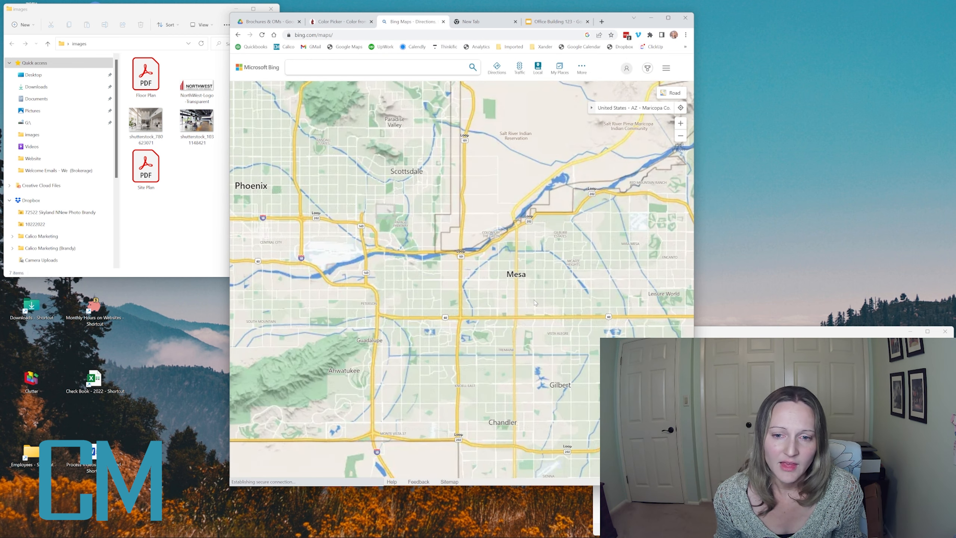
click(673, 92)
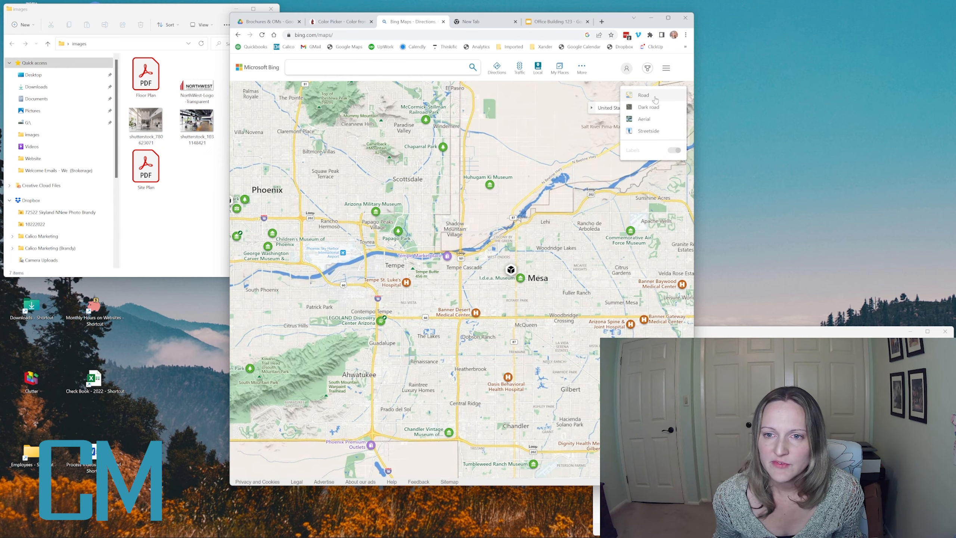
click(644, 119)
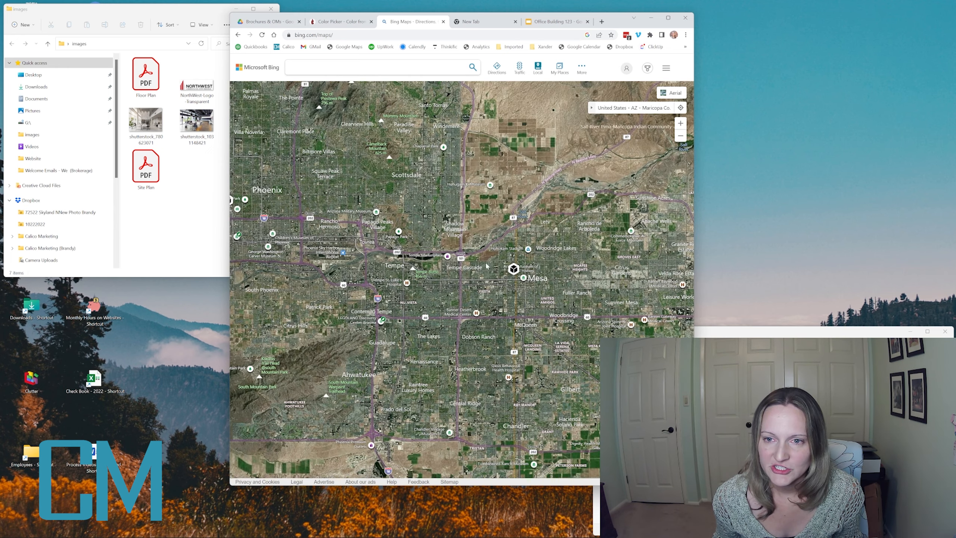
scroll(512, 267, up, 5)
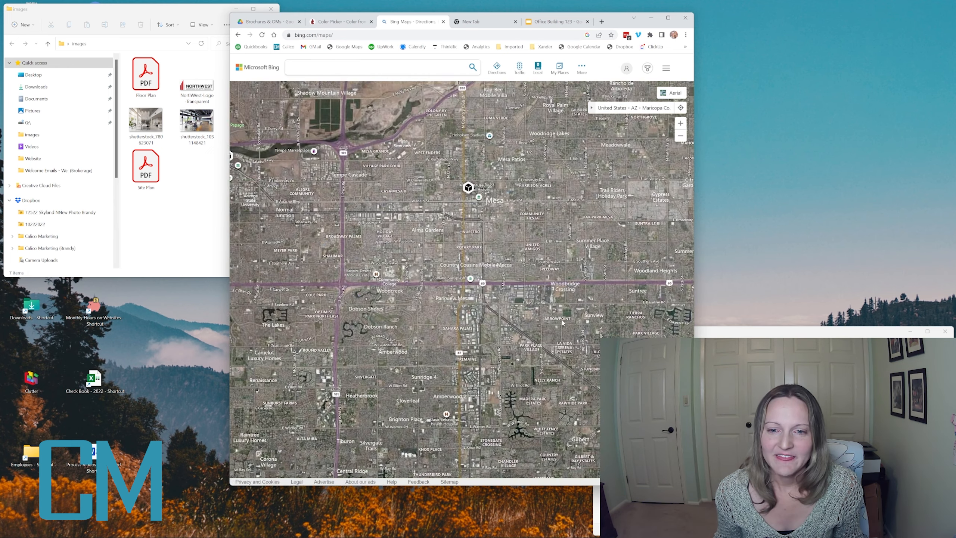
drag(621, 222, 578, 317)
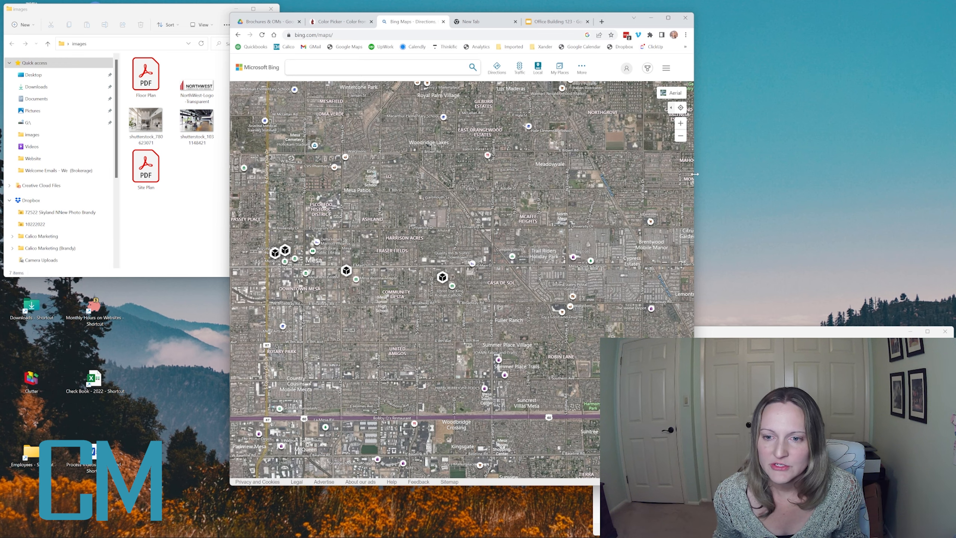
- Widen the browser window and shift it further left
drag(694, 174, 726, 174)
drag(643, 27, 536, 33)
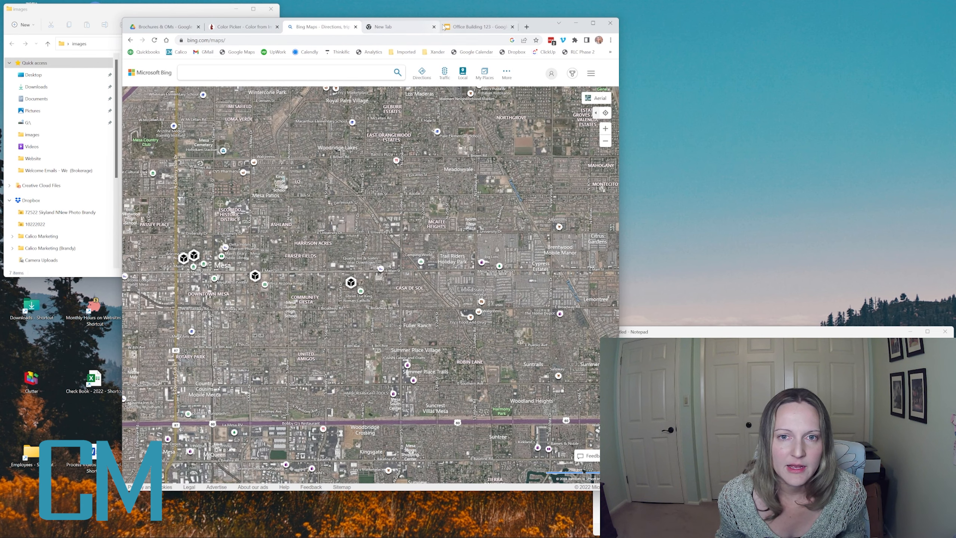
click(476, 27)
- Replace the grey Aerial Map placeholder with the pasted aerial map screenshot
drag(620, 177, 653, 177)
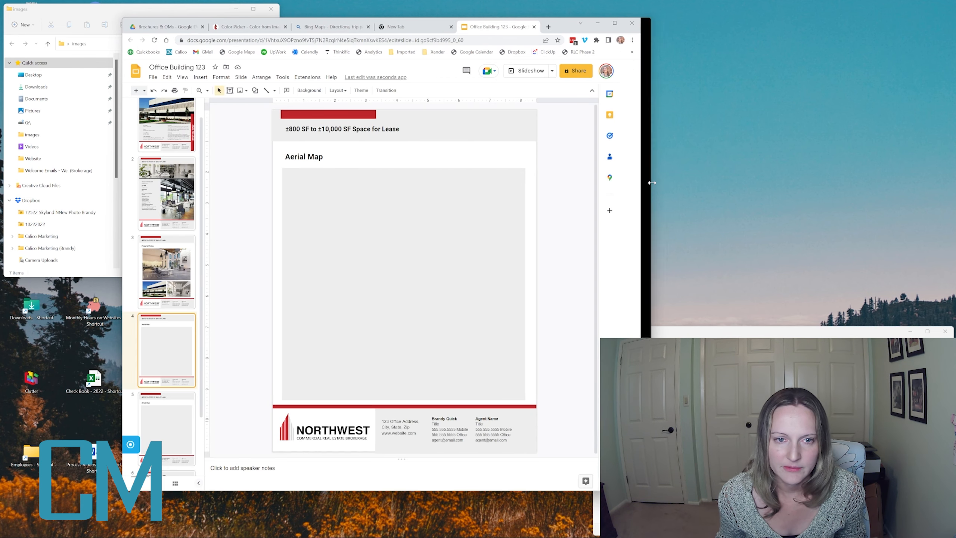
click(375, 237)
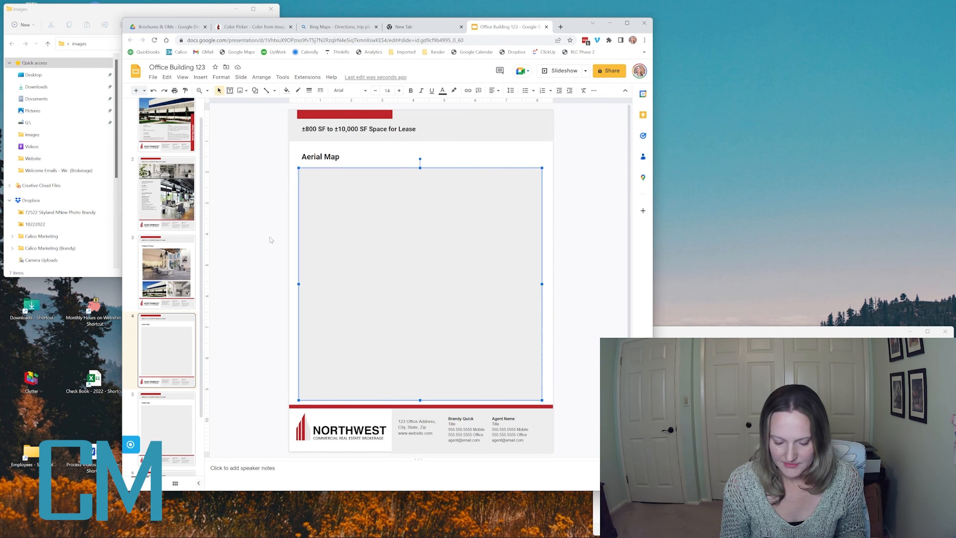
key(Delete)
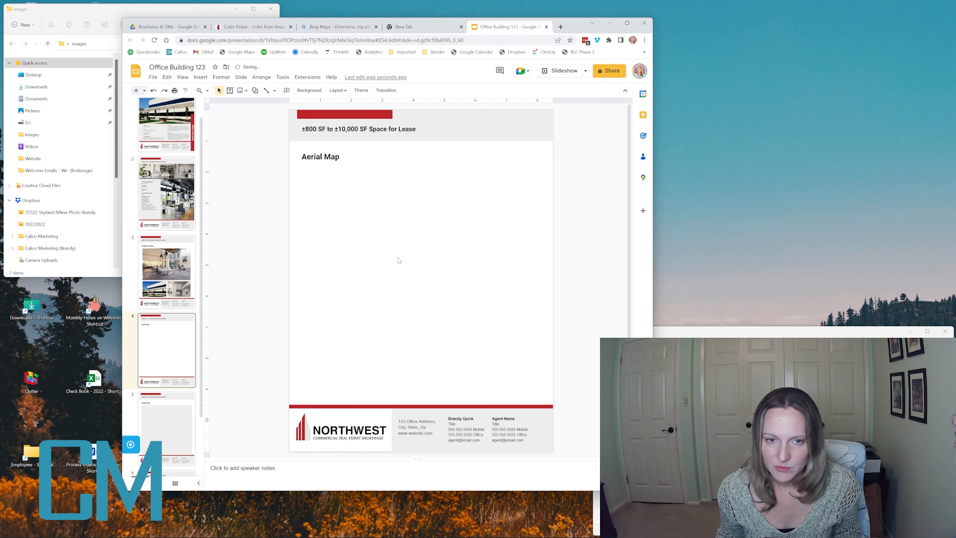
key(ctrl+v)
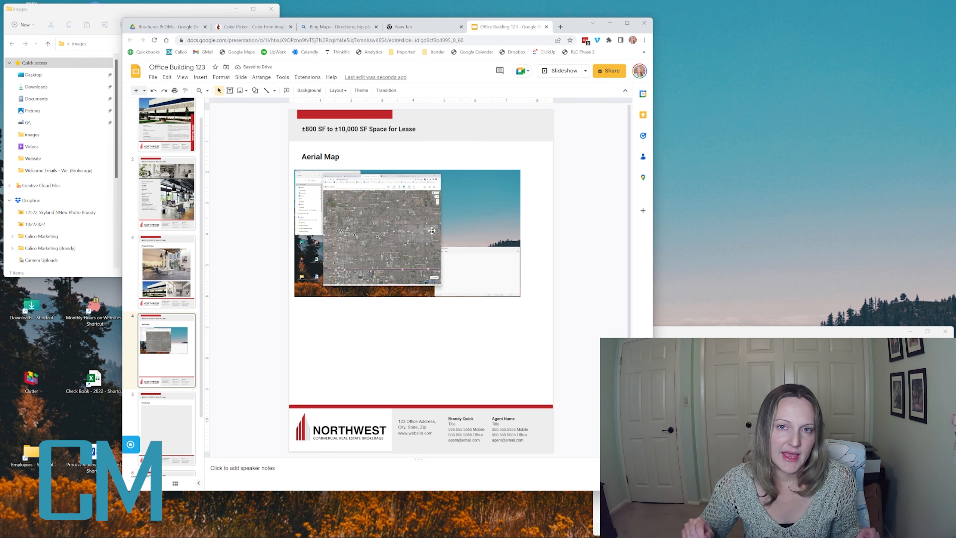
- Crop the screenshot's left, top, right and bottom edges down to the map
click(395, 236)
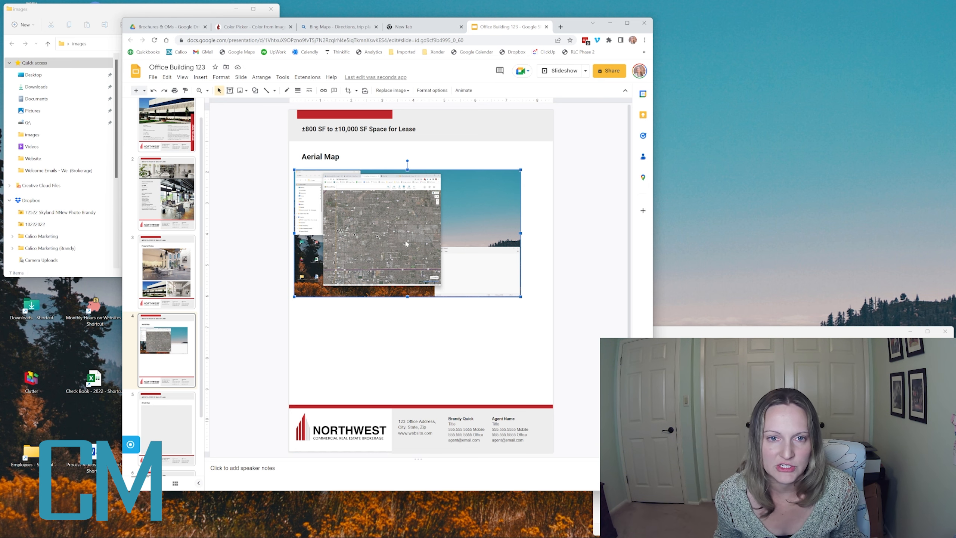
click(347, 90)
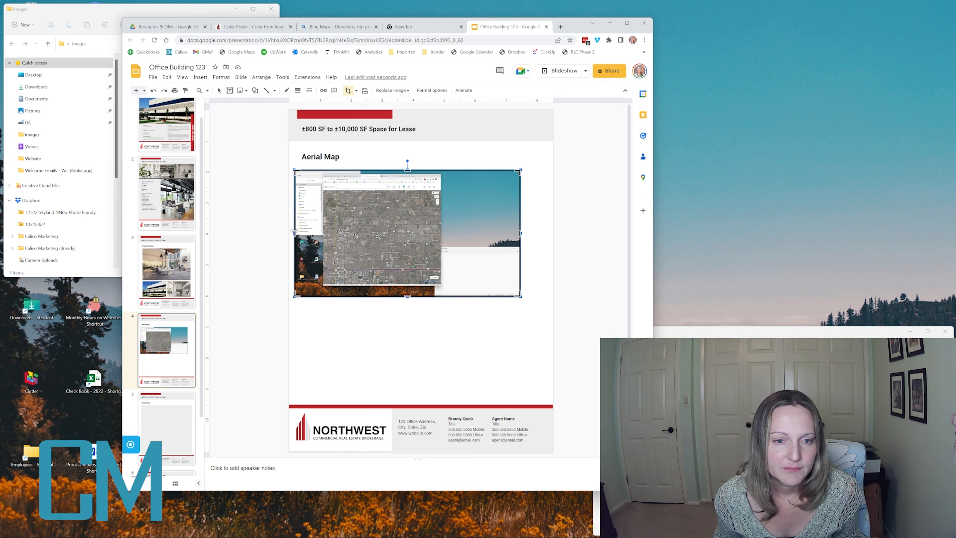
drag(294, 233, 327, 232)
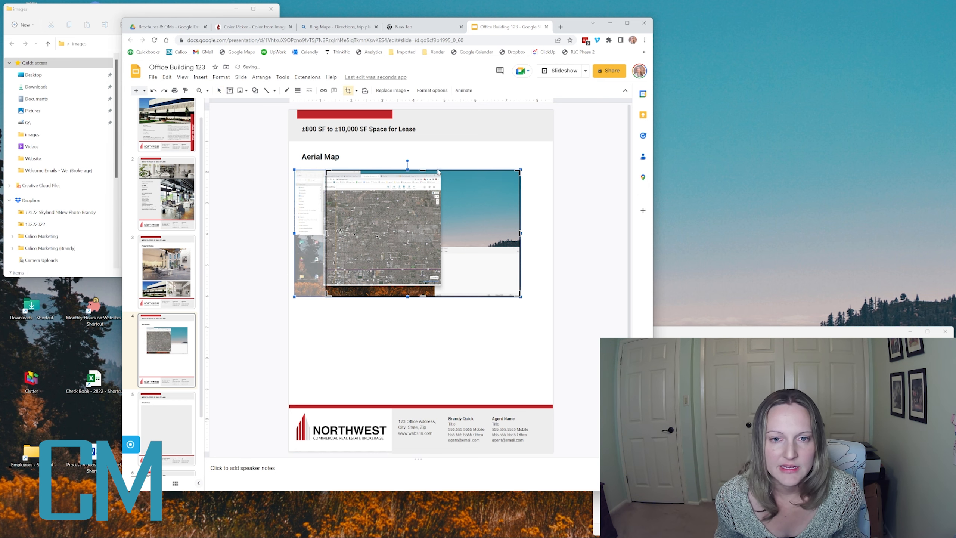
drag(423, 169, 420, 193)
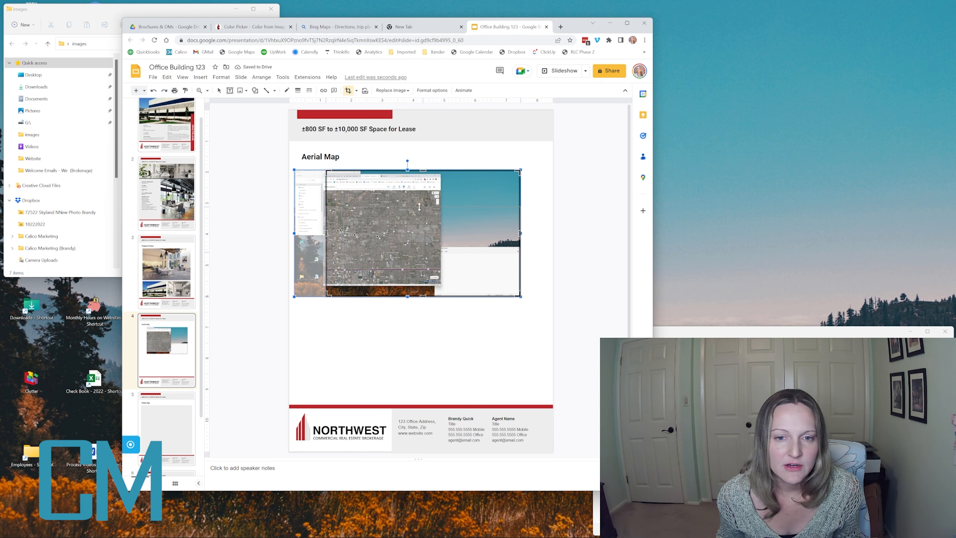
drag(419, 205, 419, 195)
drag(518, 244, 432, 244)
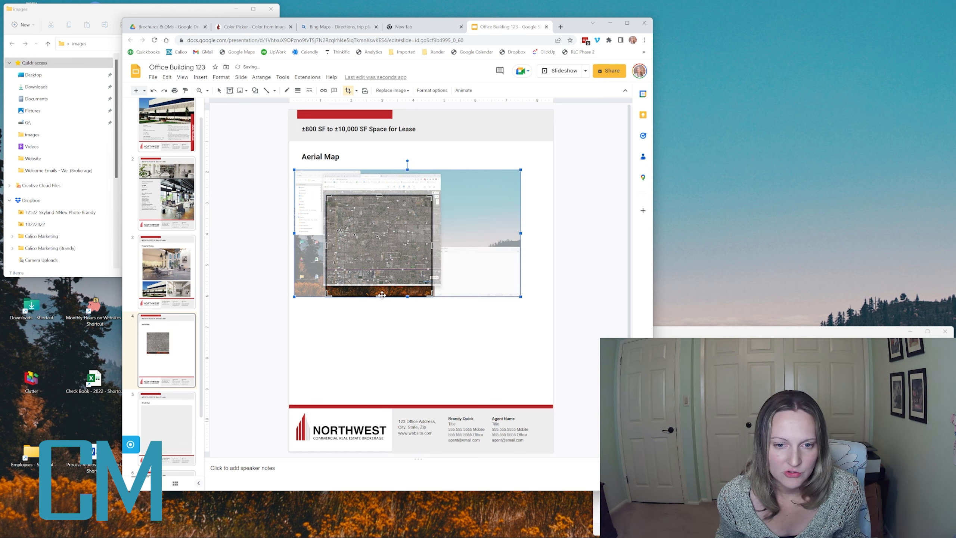
drag(380, 296, 379, 275)
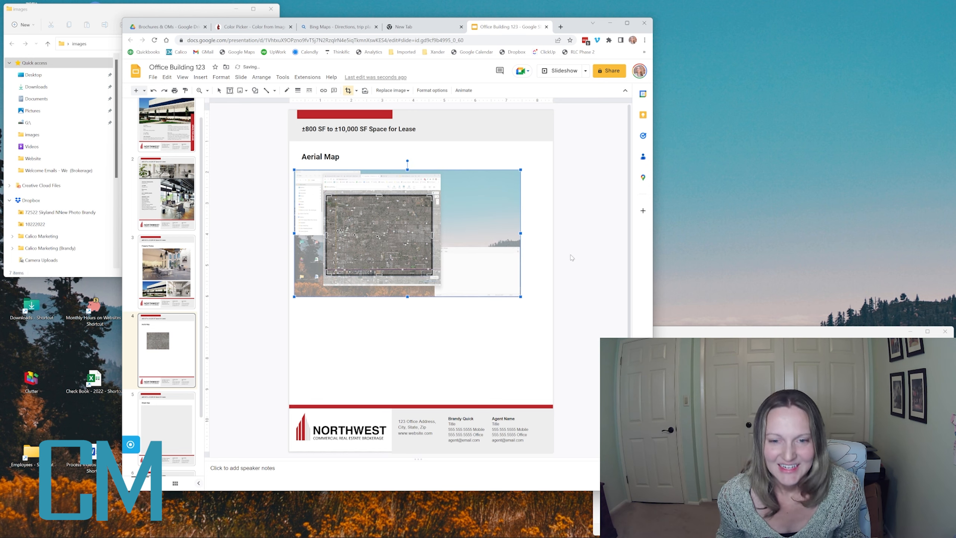
key(Return)
- Move the map under the Aerial Map title, enlarge it, and trim its right edge to fit
drag(355, 215, 329, 188)
drag(406, 249, 533, 396)
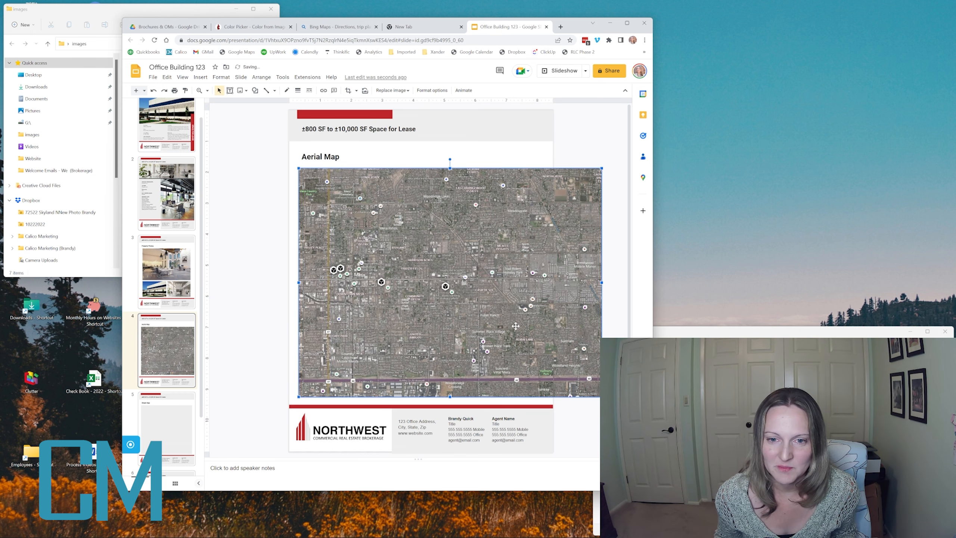
click(347, 90)
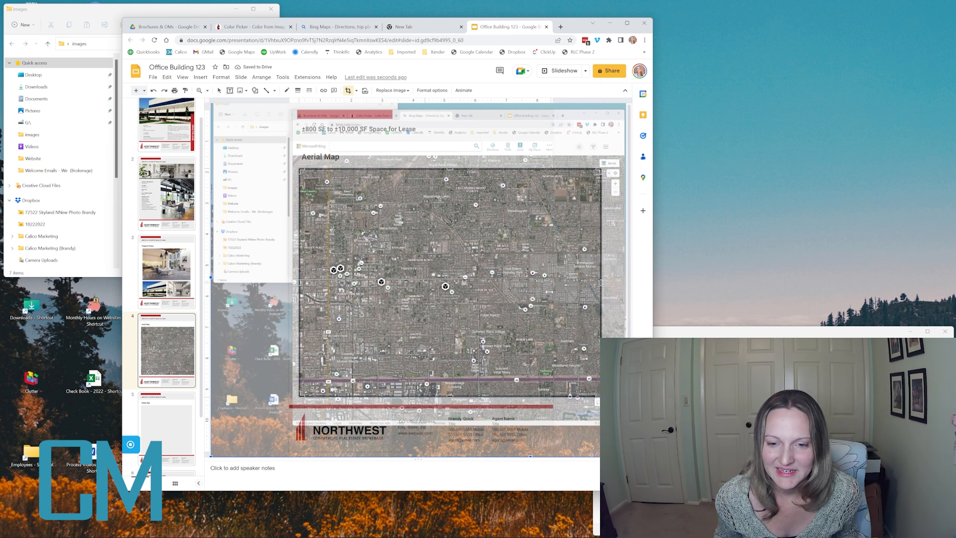
drag(601, 282, 553, 288)
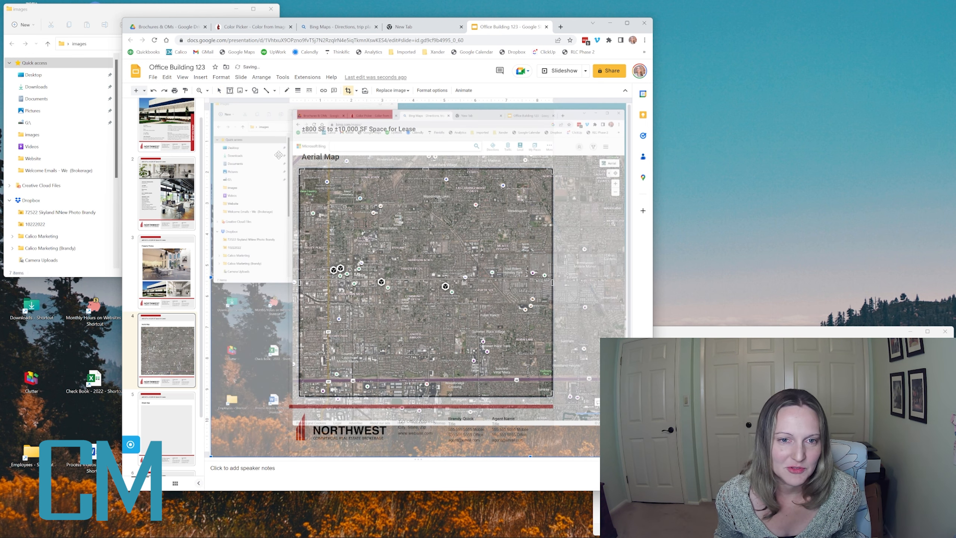
key(Return)
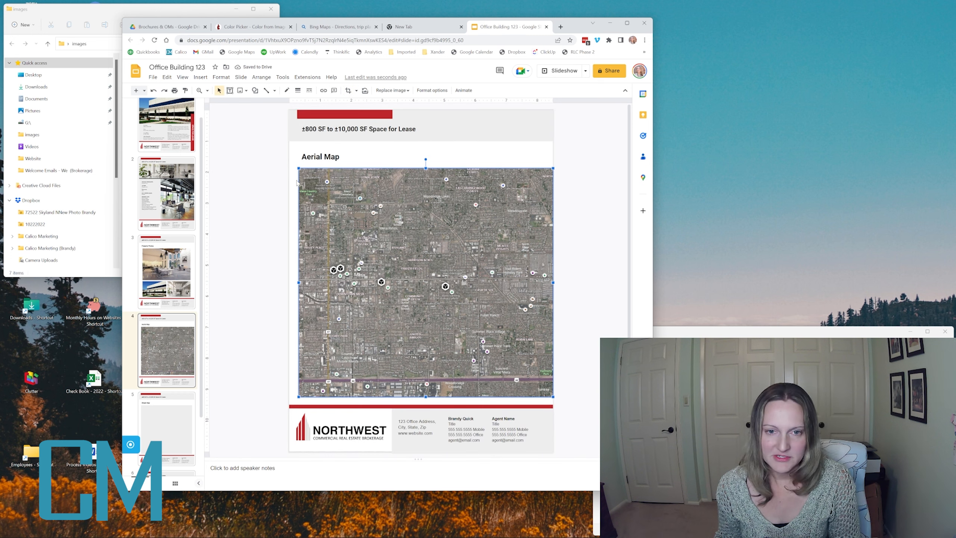
click(347, 90)
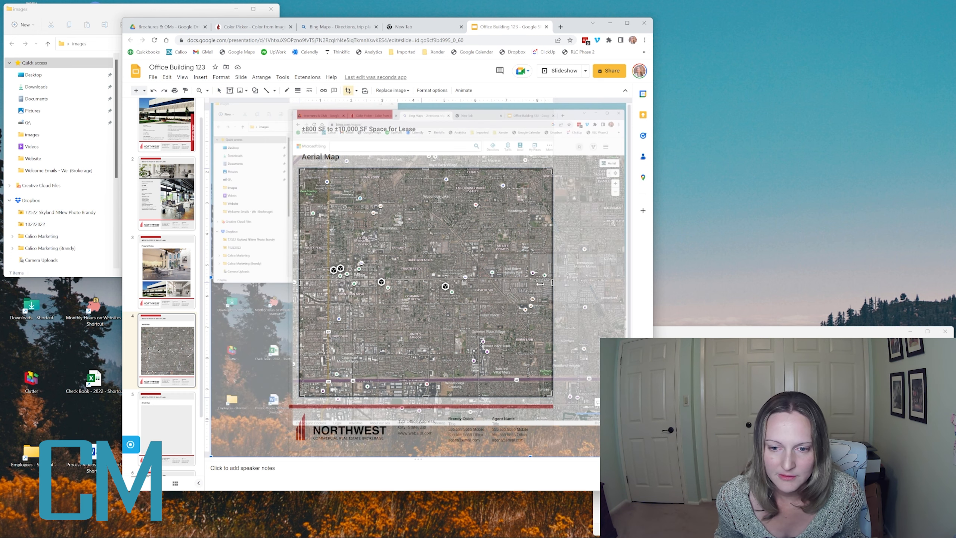
drag(552, 282, 534, 284)
key(Return)
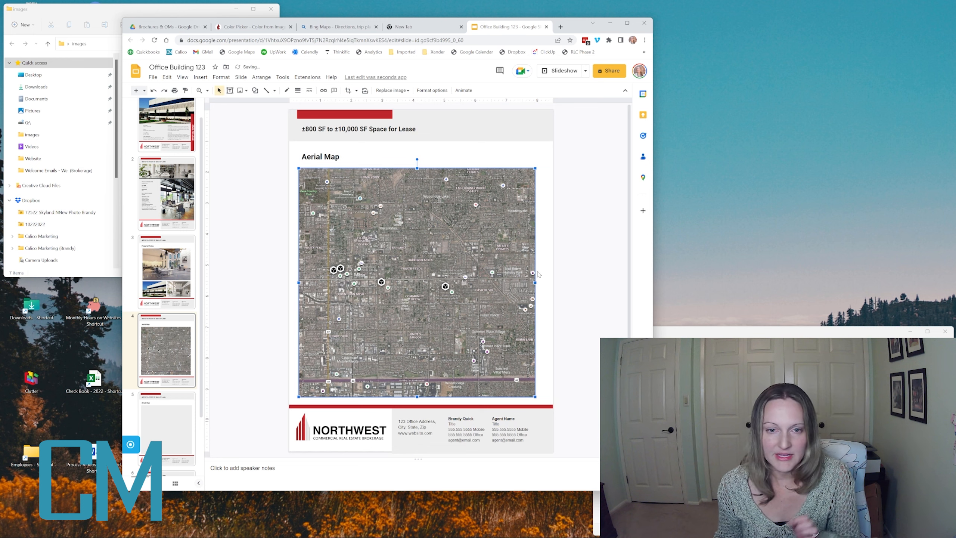
click(283, 236)
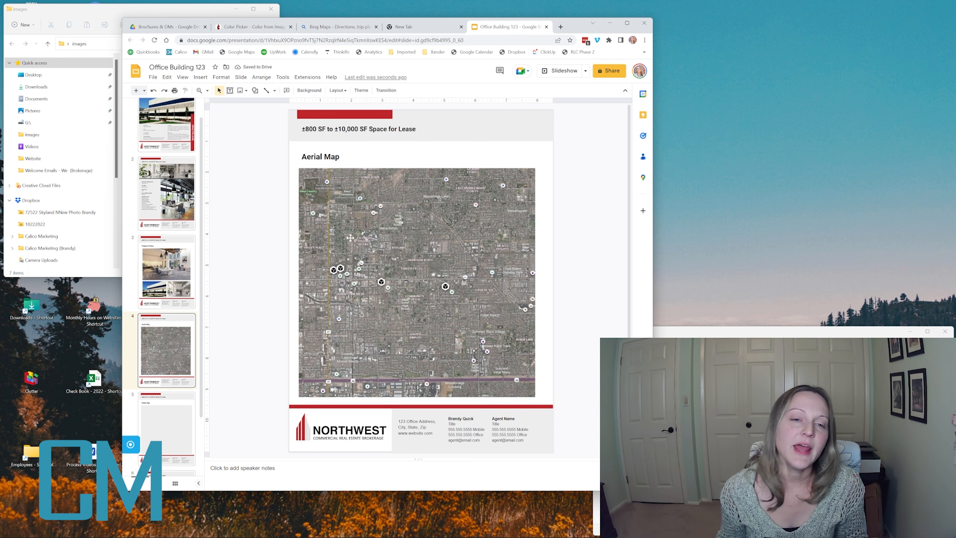
- Draw a white callout shape on the aerial map with its pointer aimed downward
click(201, 77)
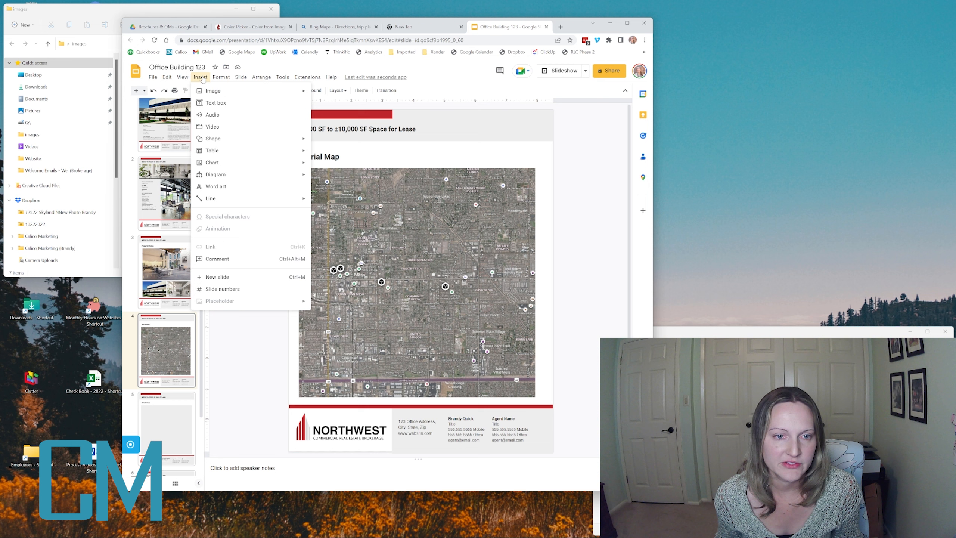
mouse_move(248, 143)
mouse_move(355, 170)
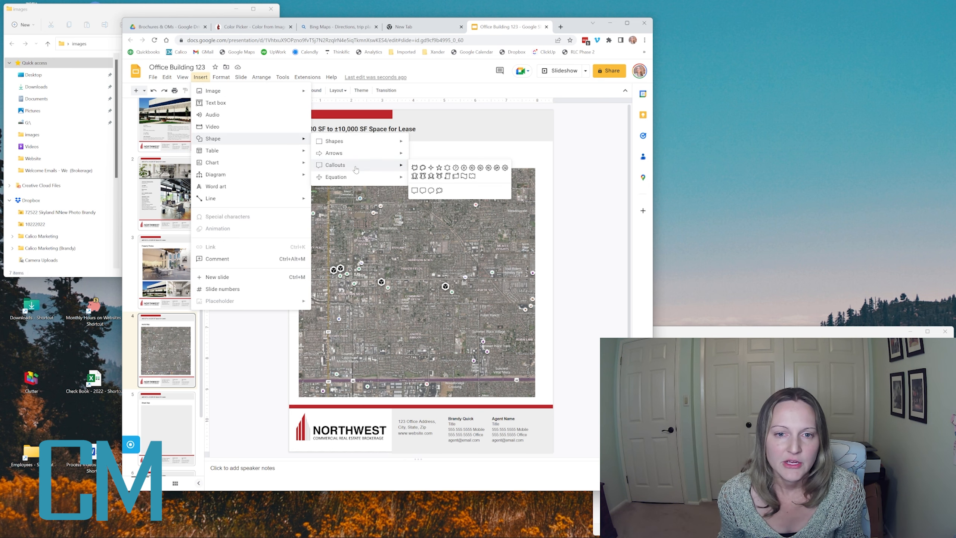
click(415, 191)
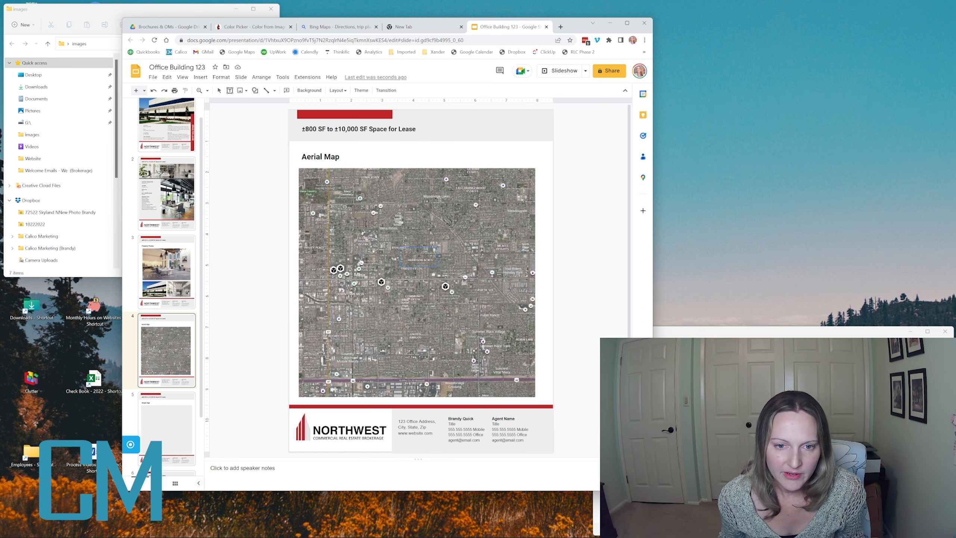
drag(442, 265, 446, 263)
click(412, 264)
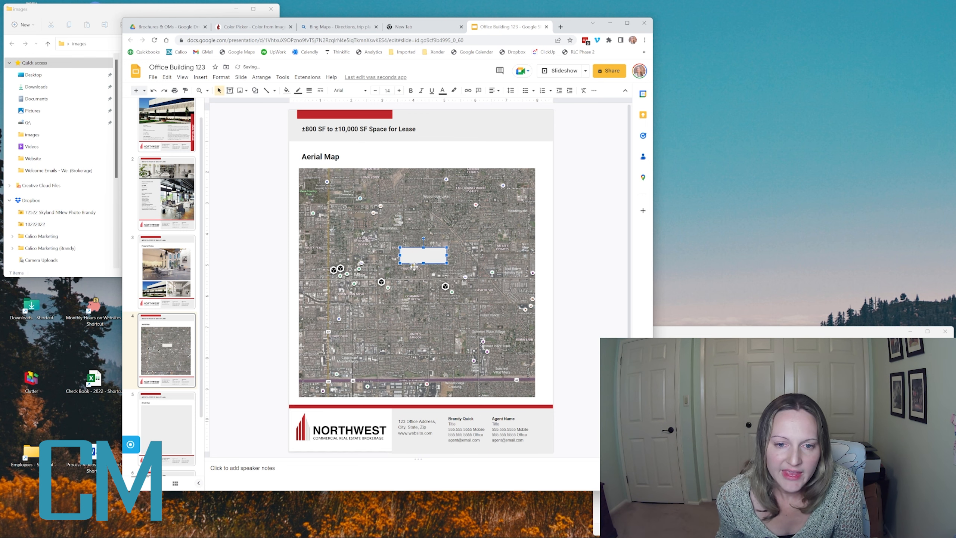
drag(412, 264, 413, 270)
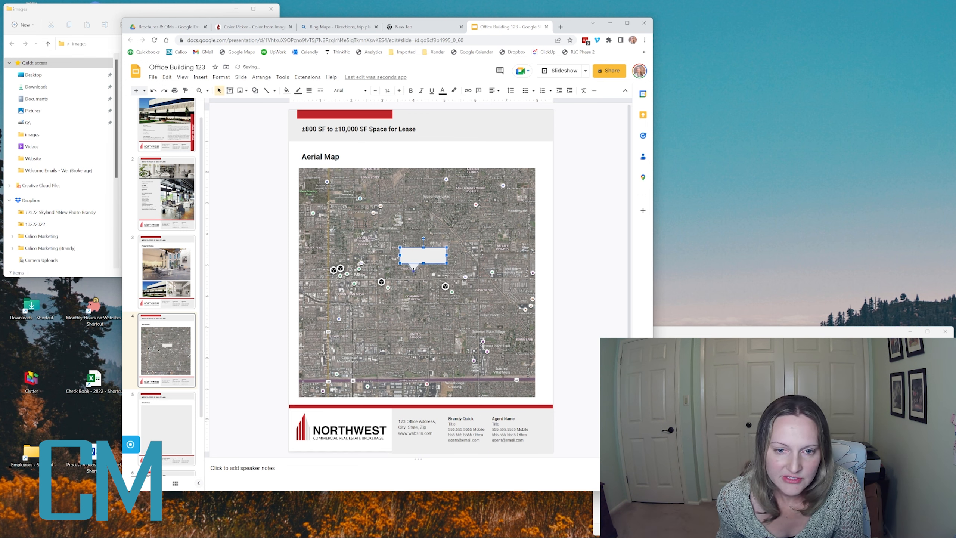
click(574, 246)
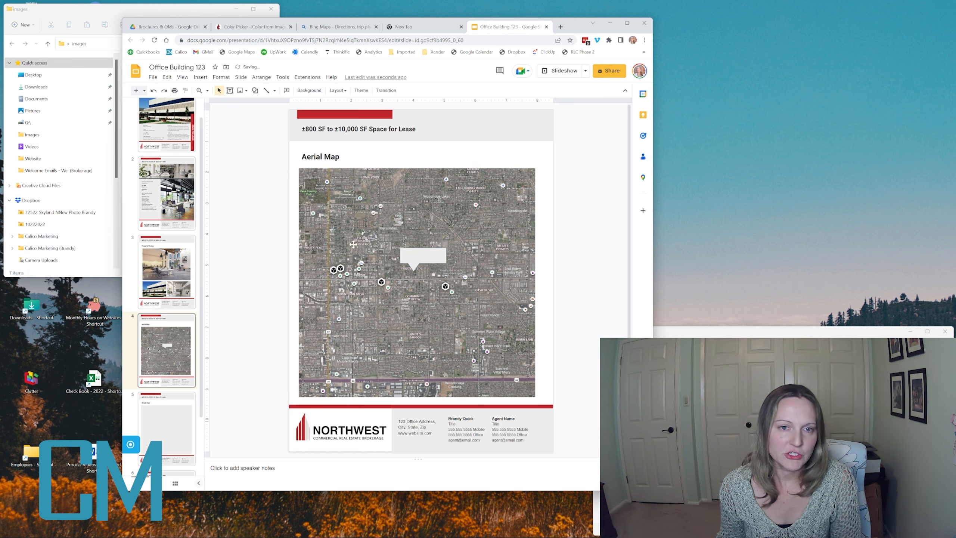
click(415, 252)
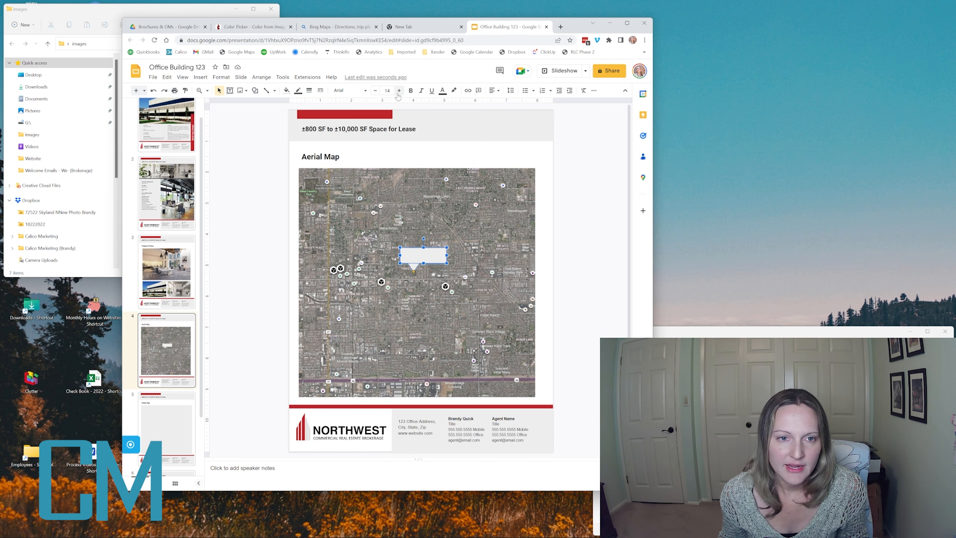
- Add a text box reading SUBJECT in bold beside the callout
click(229, 91)
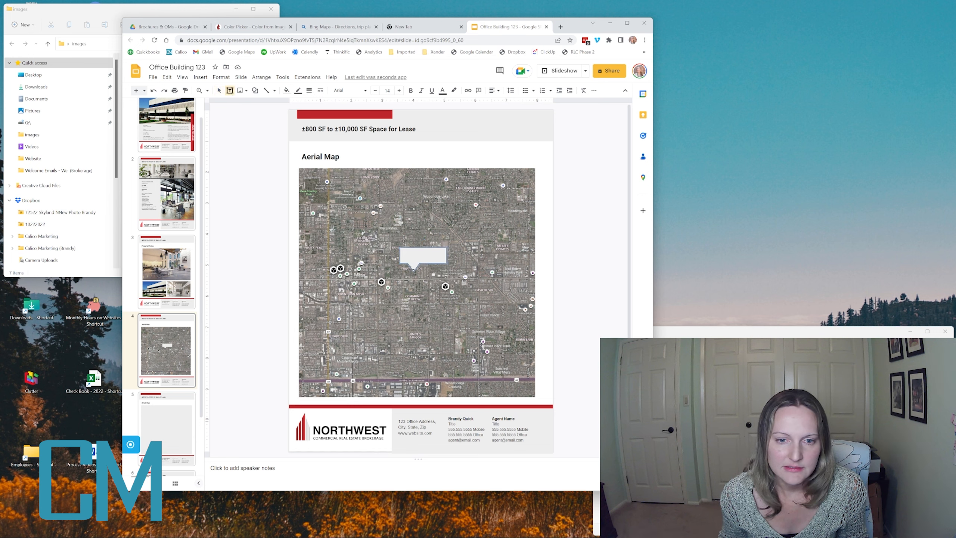
click(407, 256)
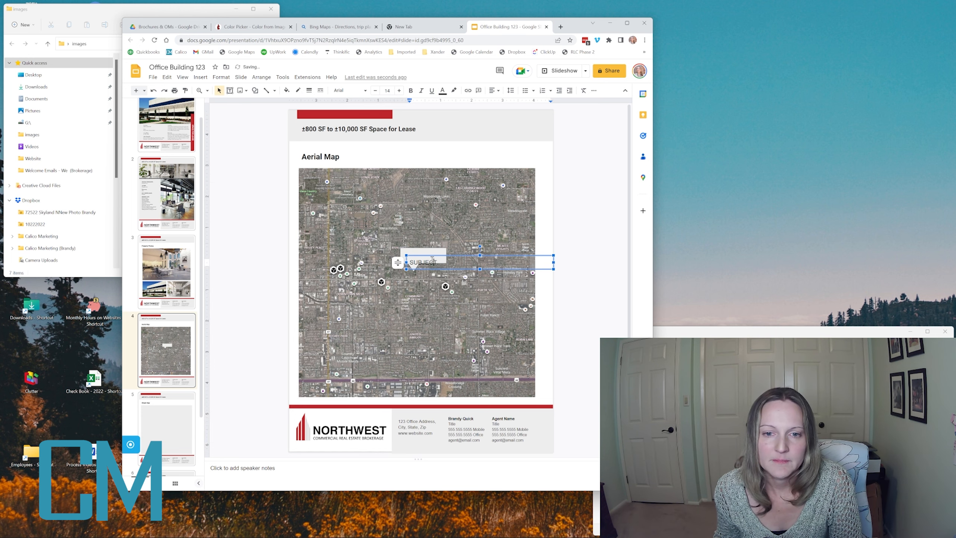
text(SUBJECT)
double_click(432, 260)
key(ctrl+b)
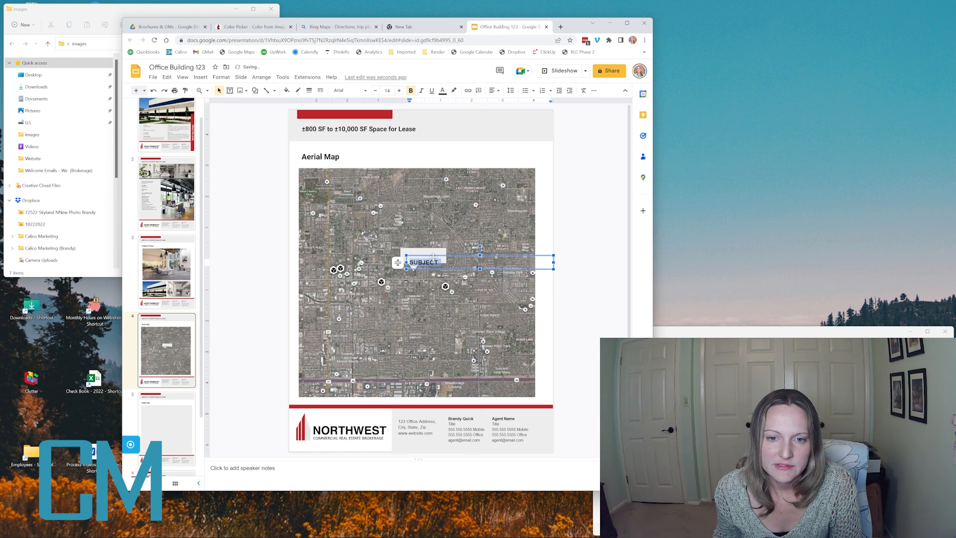
click(433, 257)
key(Up)
key(Up)
key(Up)
key(Down)
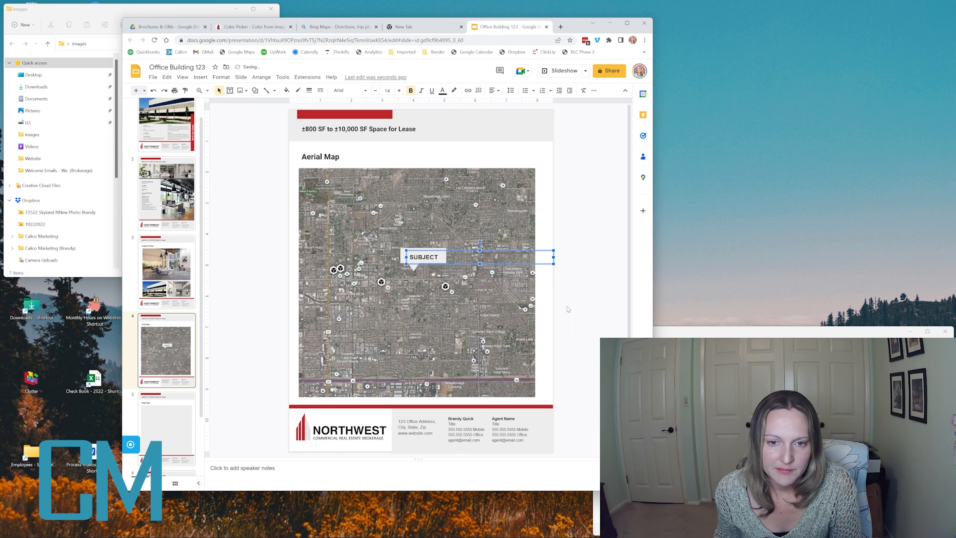
click(570, 279)
- Resize and position the SUBJECT label so it sits inside the callout
click(400, 249)
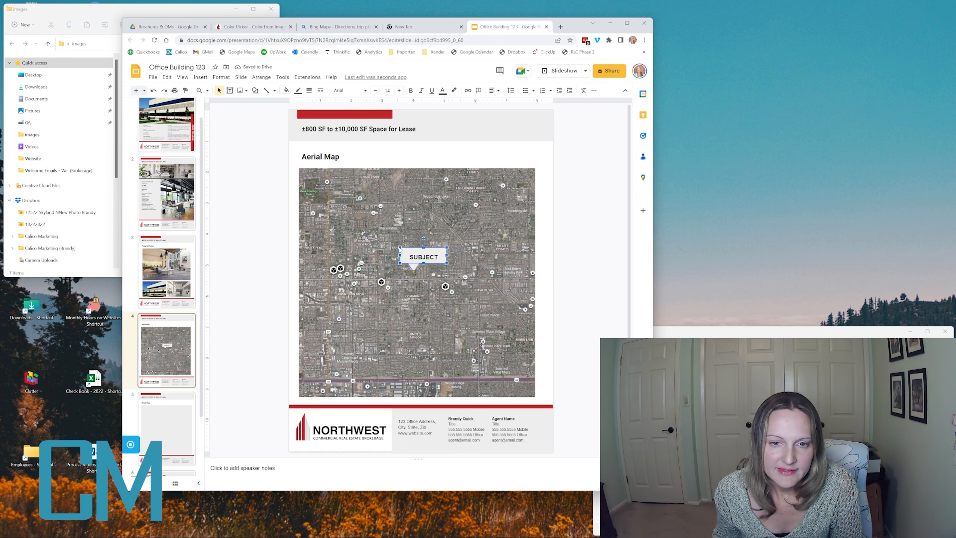
drag(400, 247, 443, 256)
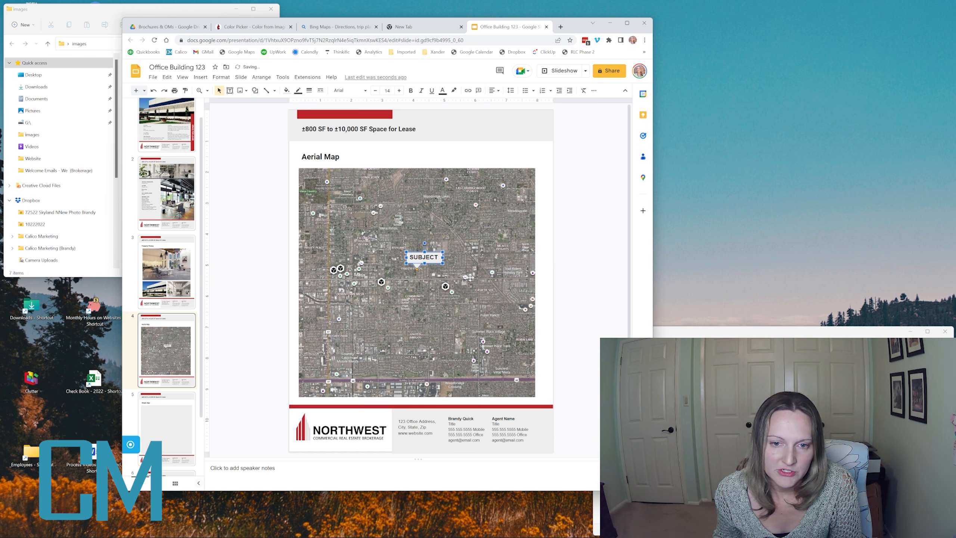
click(424, 257)
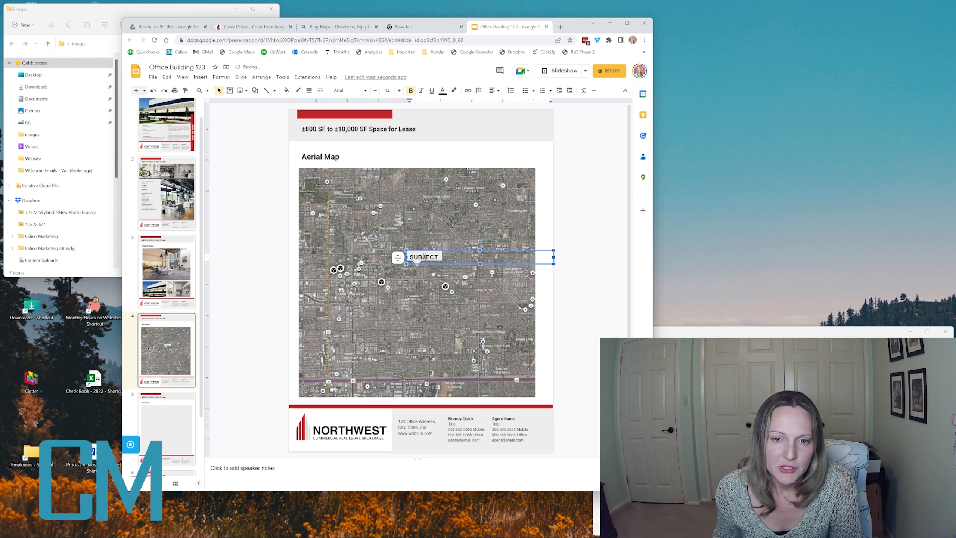
drag(423, 251, 423, 249)
drag(424, 251, 444, 261)
click(588, 257)
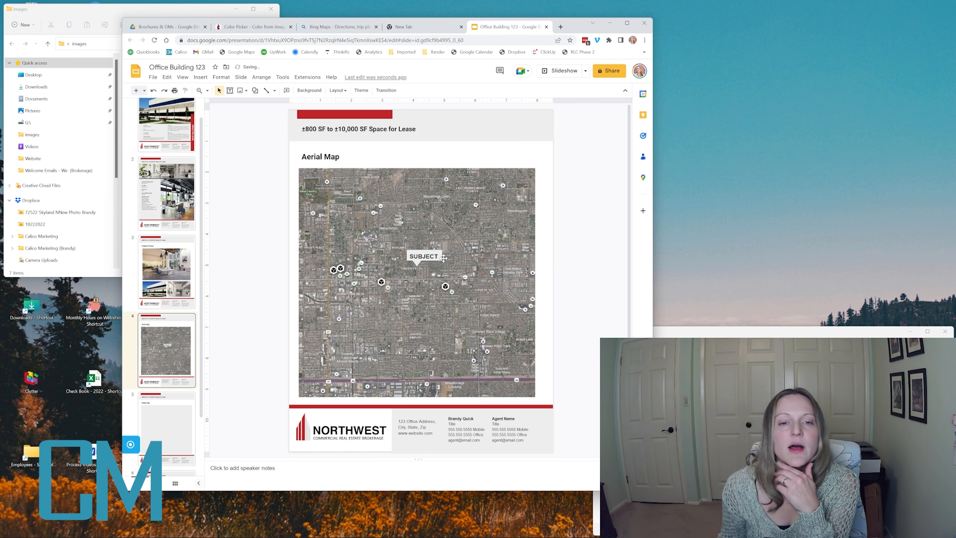
click(422, 257)
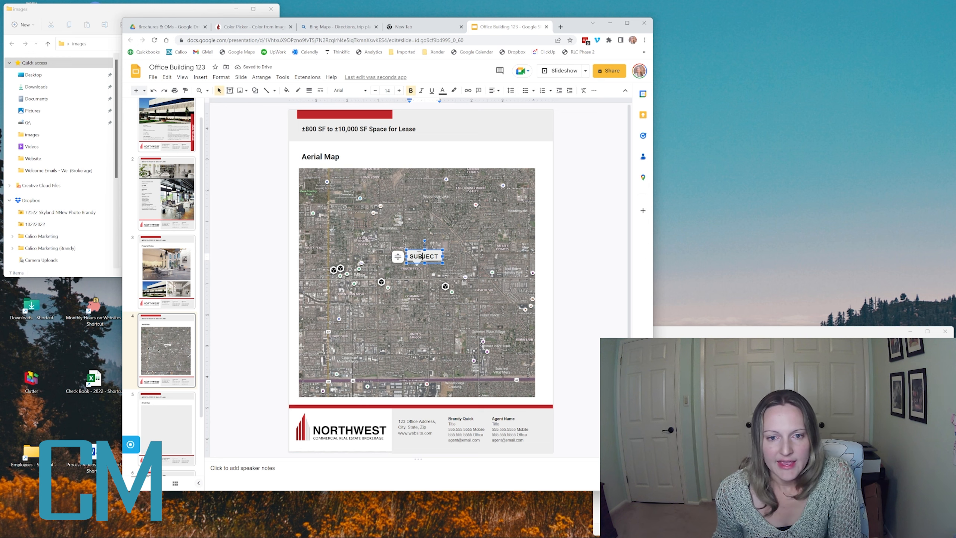
drag(414, 251, 414, 250)
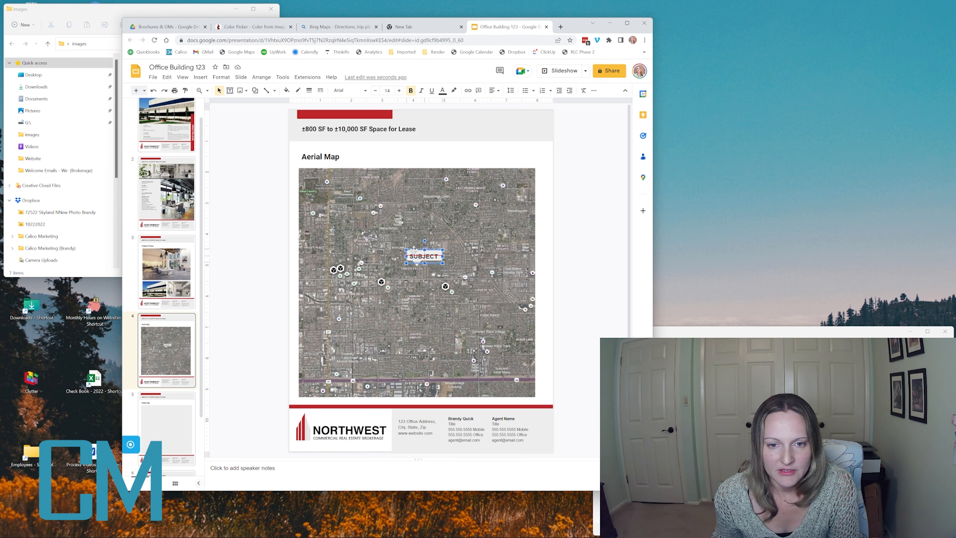
click(585, 238)
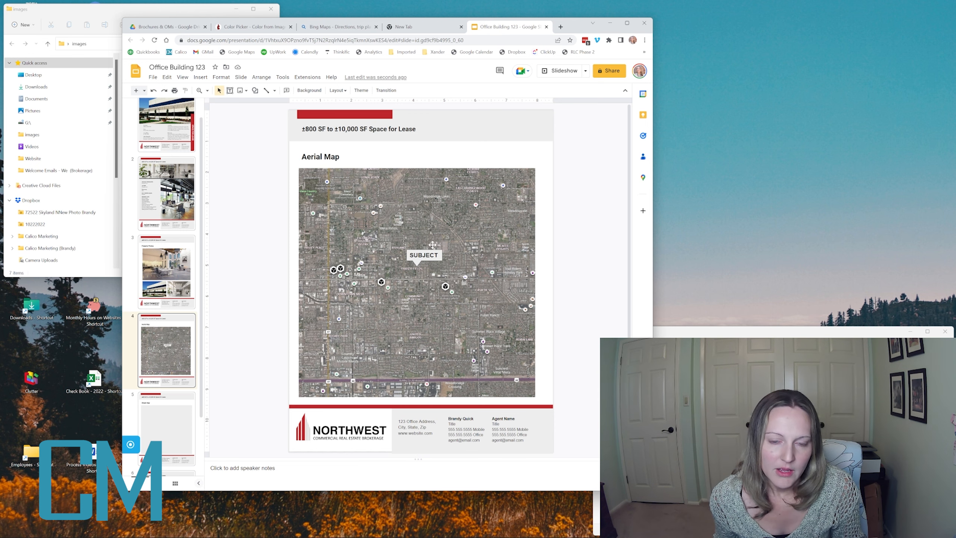
click(425, 255)
click(564, 241)
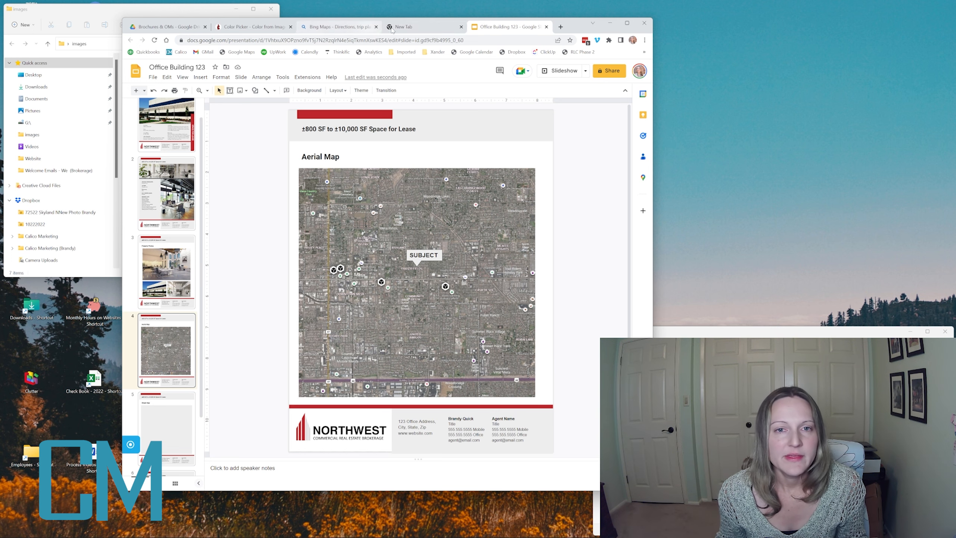
click(336, 27)
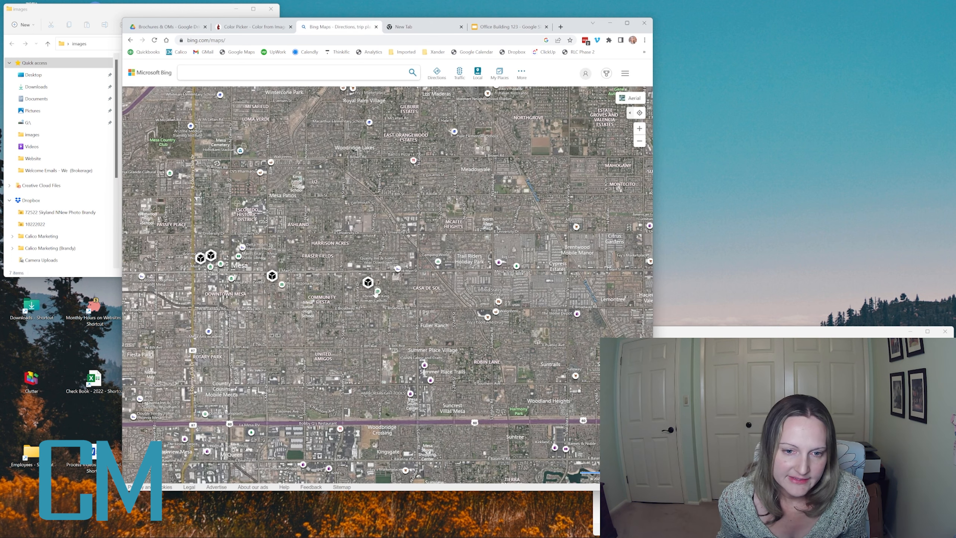
- Search Google in a new tab for 'quility inn logo'
mouse_move(377, 290)
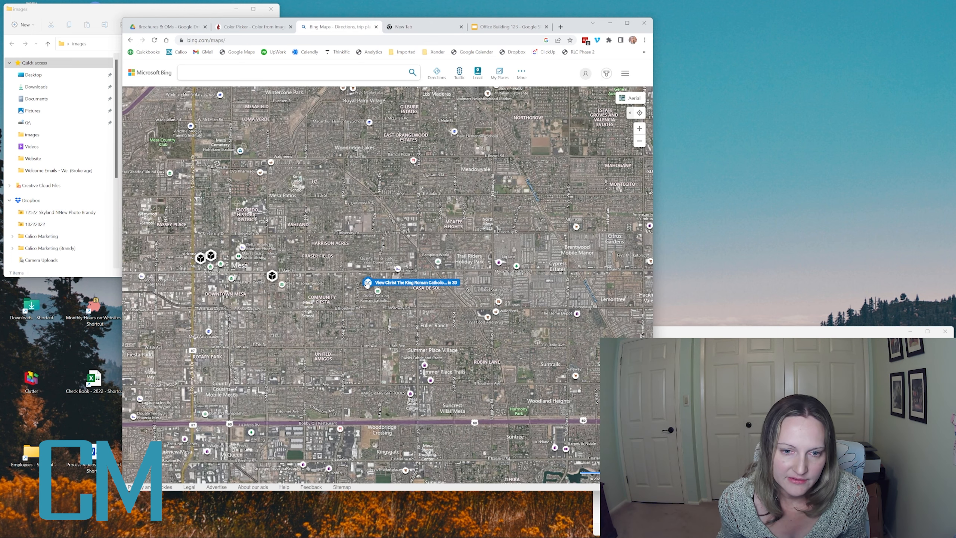
mouse_move(399, 271)
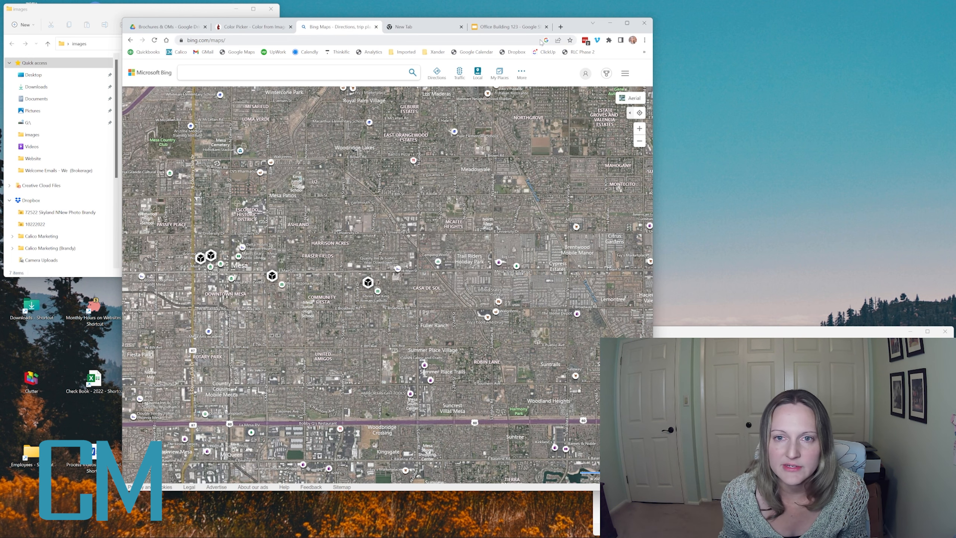
click(559, 27)
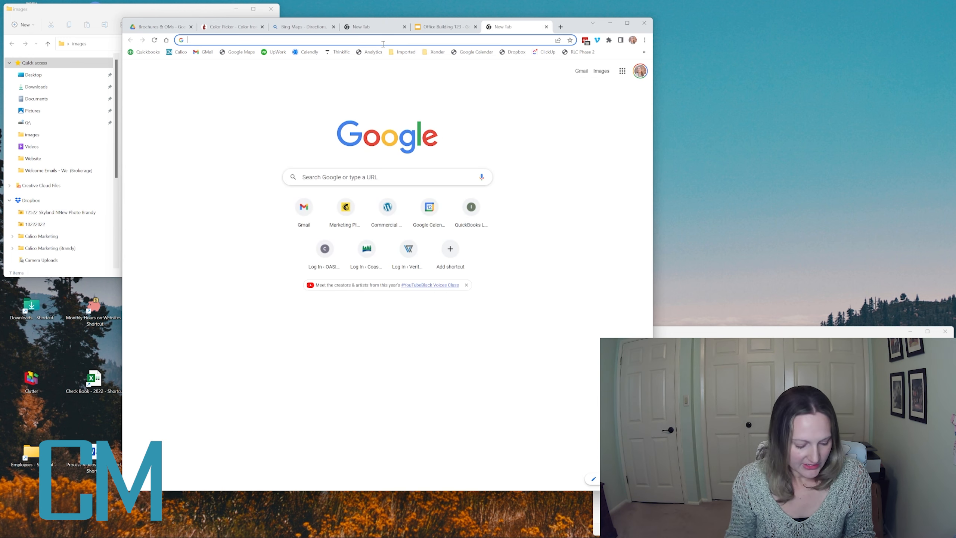
text(quili)
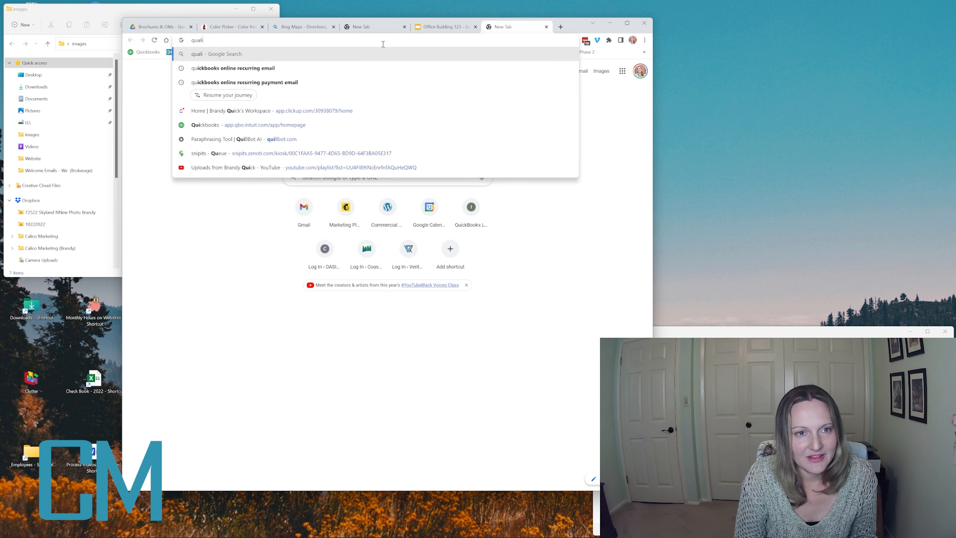
text(ty inn logo)
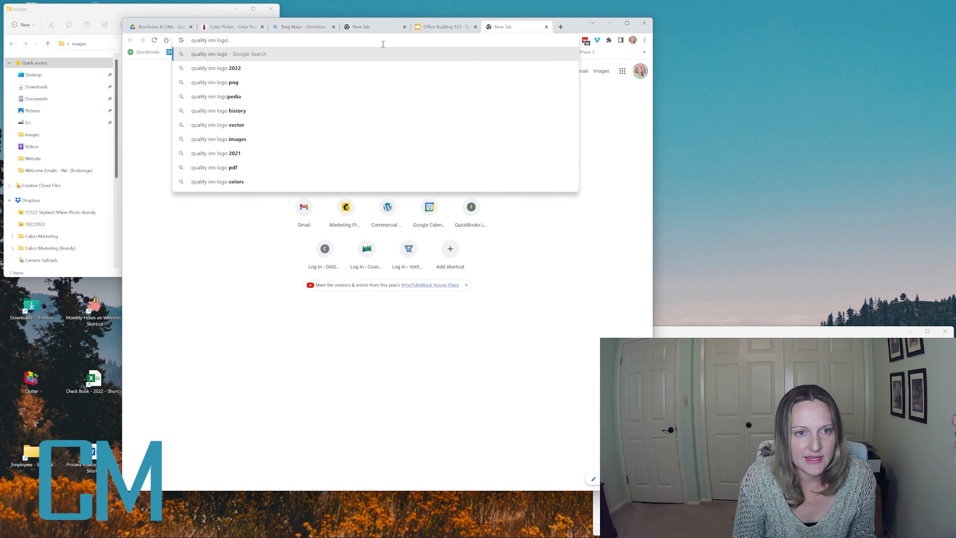
key(Return)
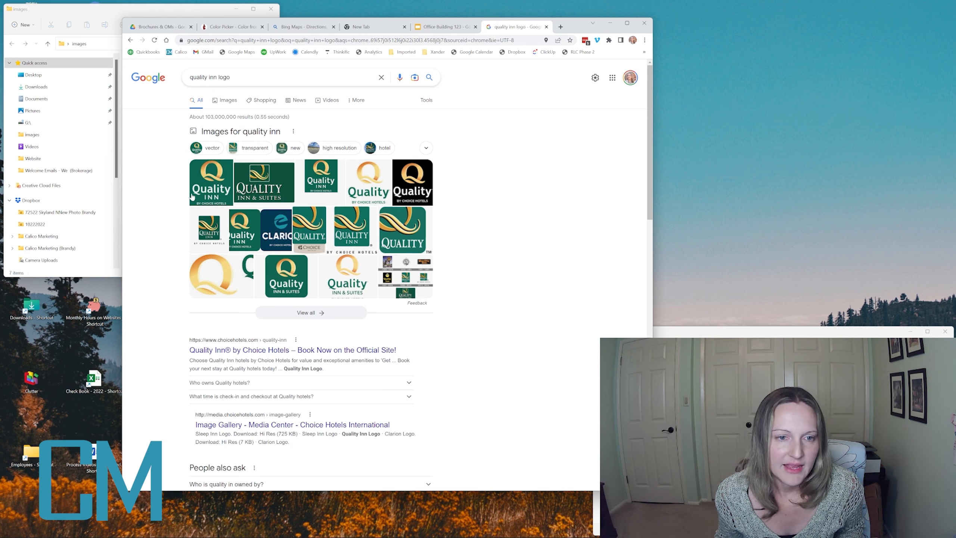
- Copy the first Quality Inn logo image result and go back to the deck
click(212, 188)
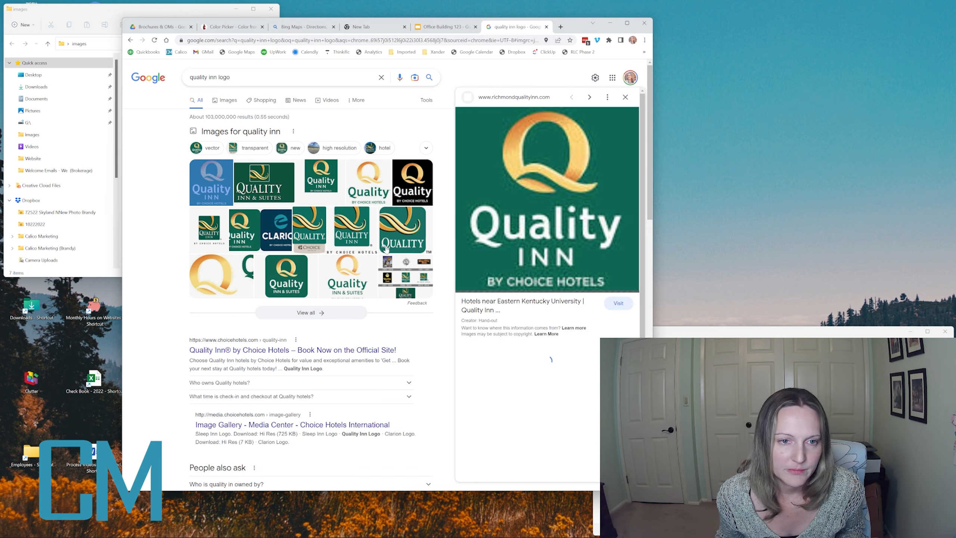
right_click(530, 199)
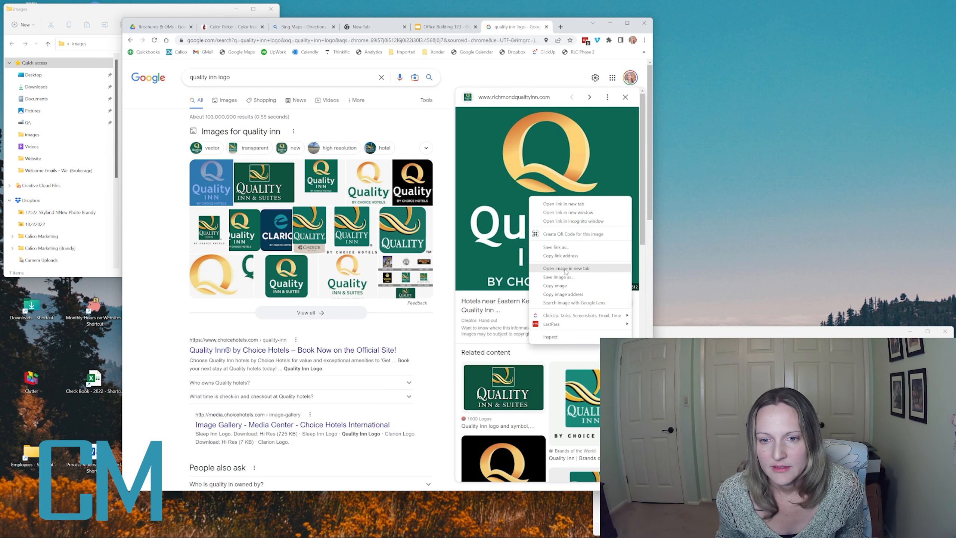
click(561, 287)
click(443, 27)
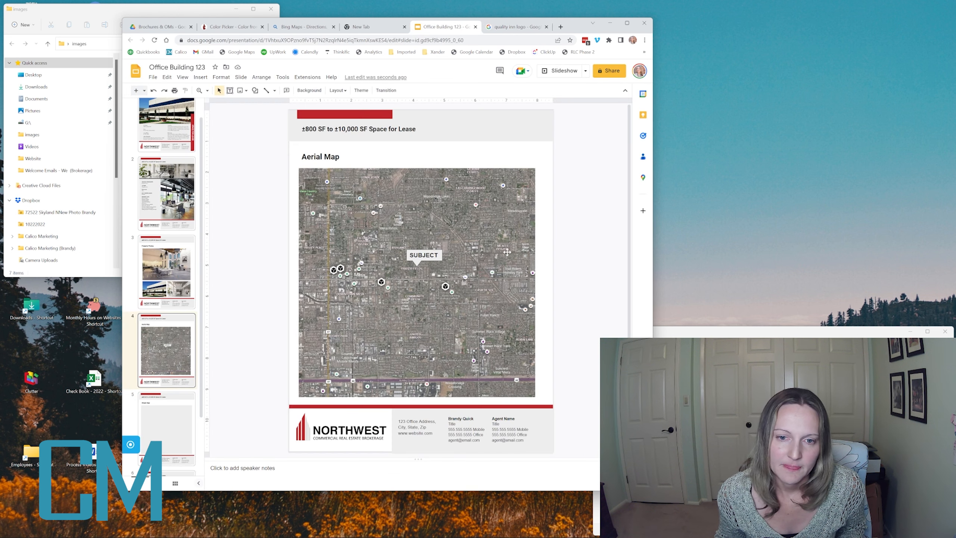
- Paste the Quality Inn logo, shrink it, and place it below-left of SUBJECT
key(ctrl+v)
drag(508, 368, 484, 280)
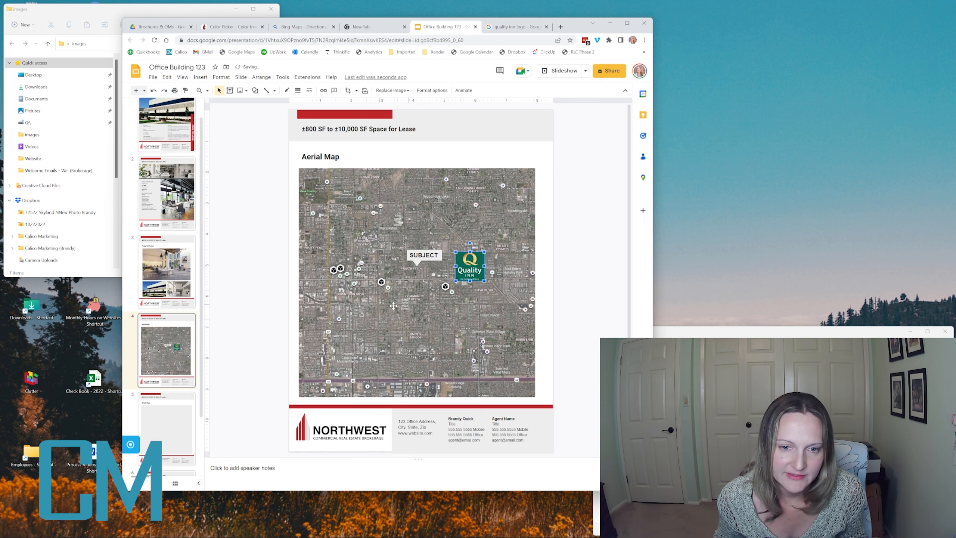
mouse_move(393, 305)
mouse_down()
mouse_move(402, 319)
mouse_move(384, 304)
mouse_up()
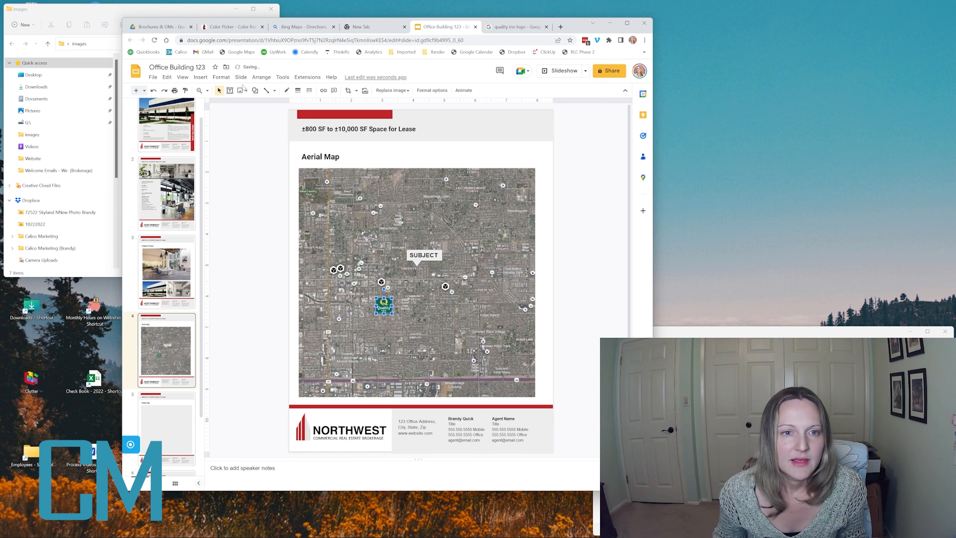
click(254, 109)
- Draw a white callout around the logo and rotate it about 159 degrees
click(200, 77)
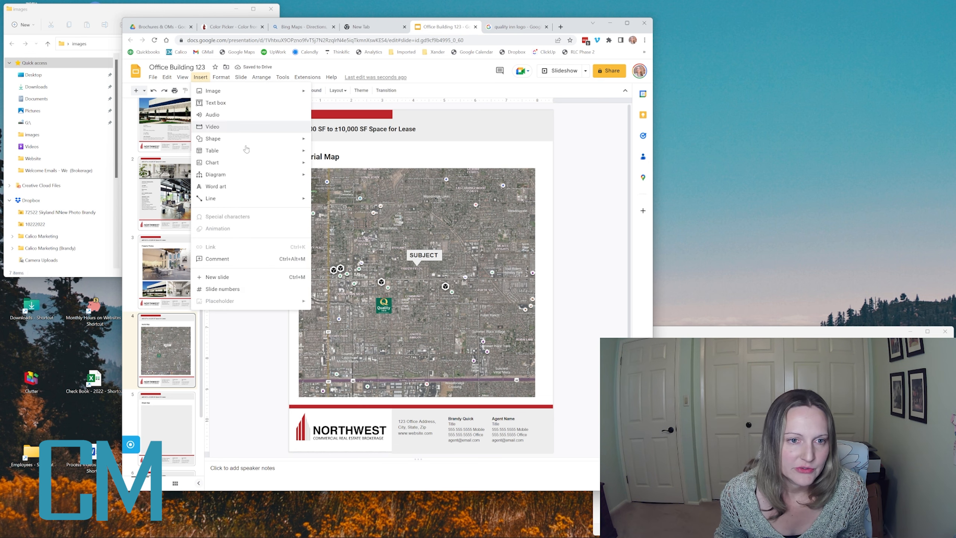
mouse_move(252, 139)
mouse_move(357, 165)
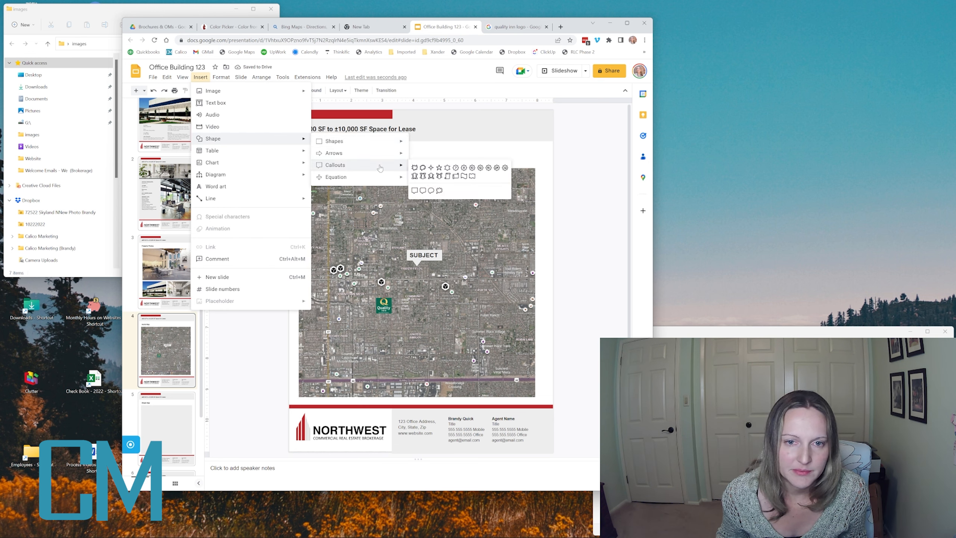
click(415, 191)
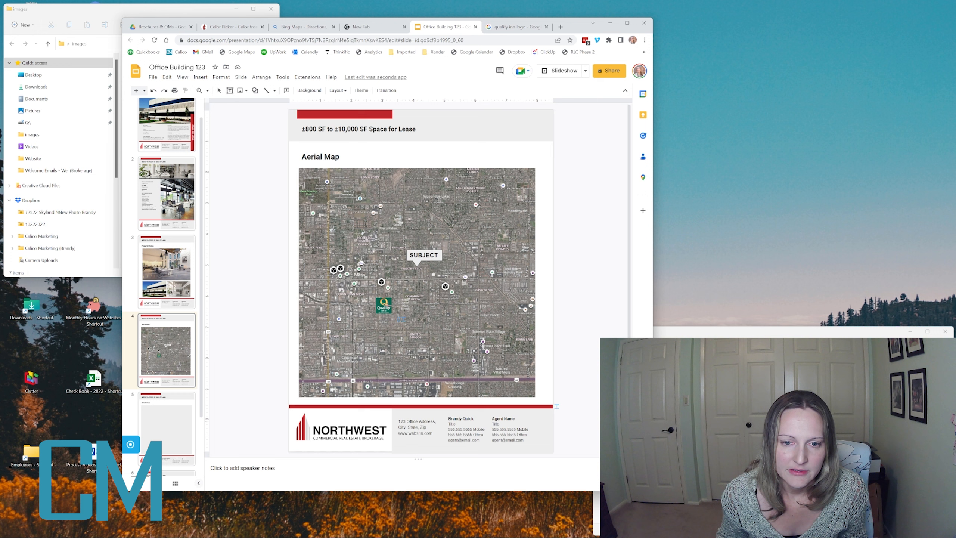
drag(398, 317, 371, 297)
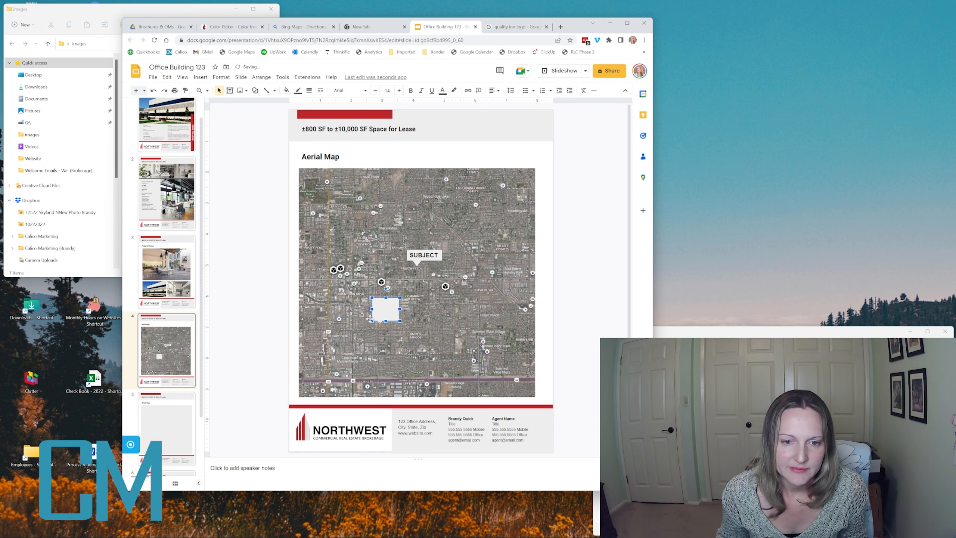
drag(386, 288, 385, 346)
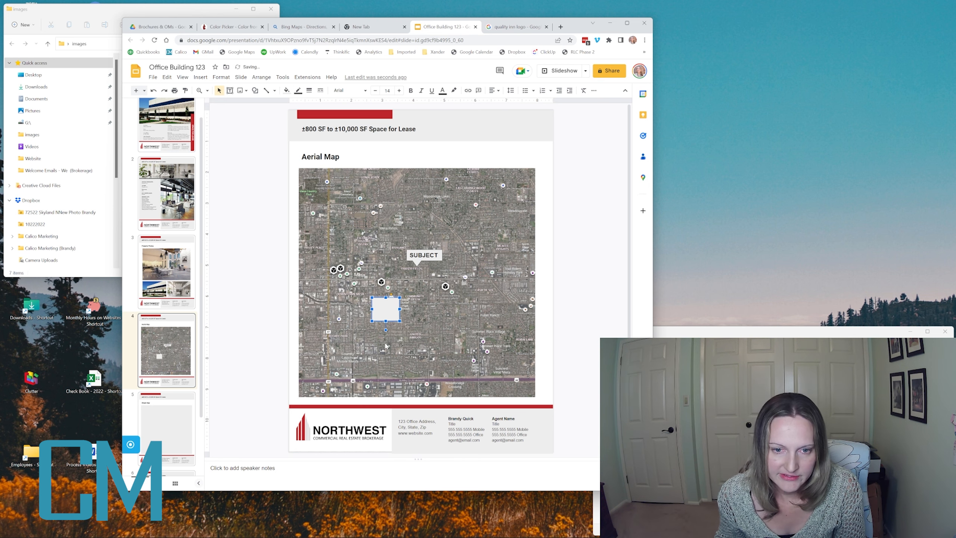
click(258, 207)
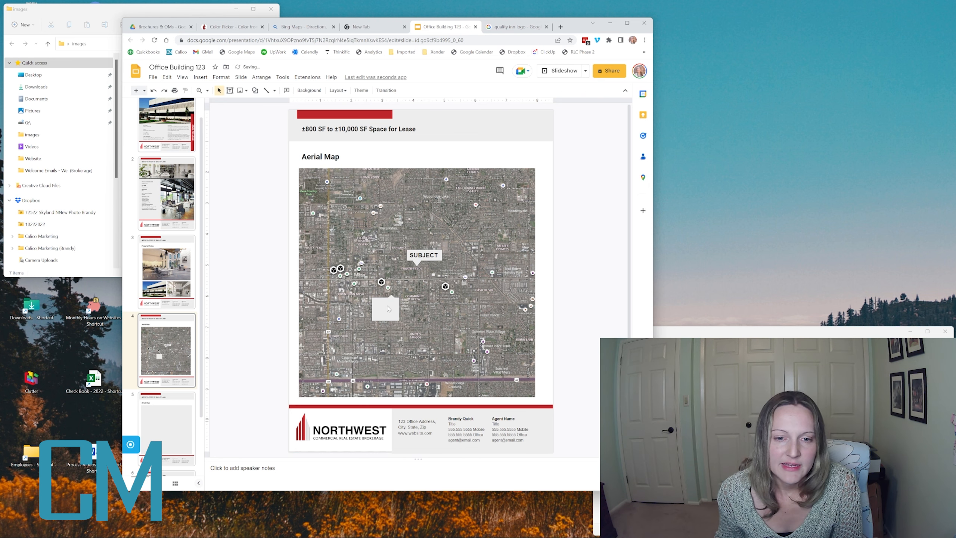
- Bring the logo in front of the callout and realign the callout behind it
drag(389, 308, 433, 308)
click(383, 309)
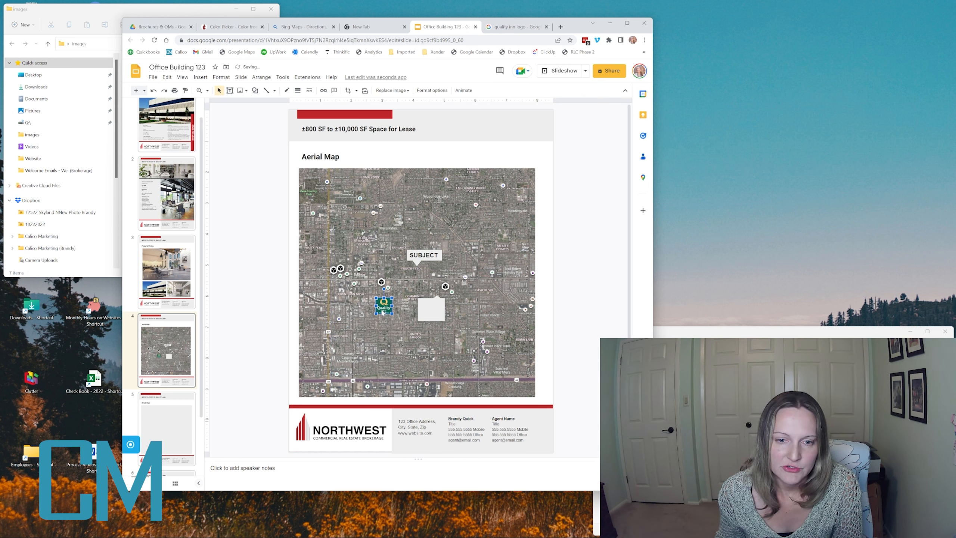
right_click(384, 309)
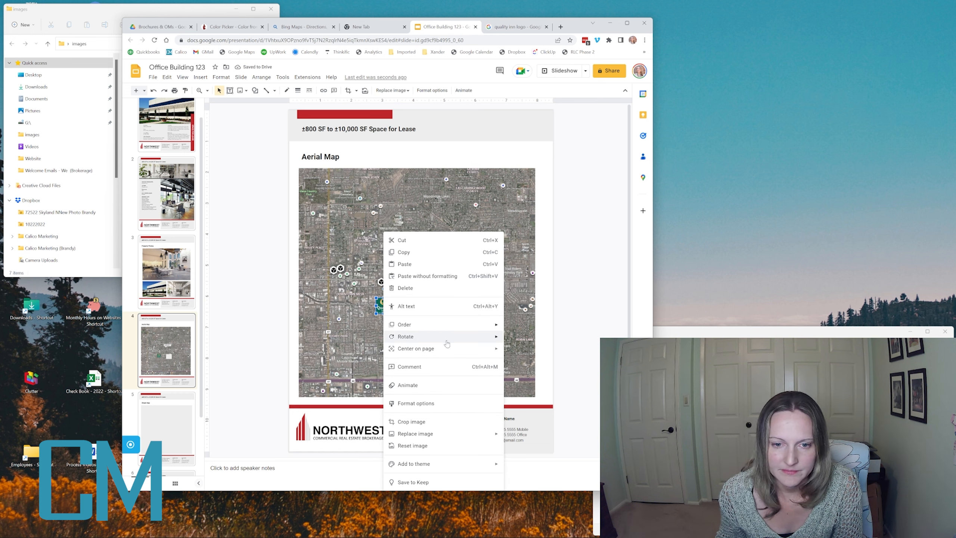
mouse_move(453, 327)
click(515, 327)
drag(436, 306, 394, 306)
key(Left)
key(Right)
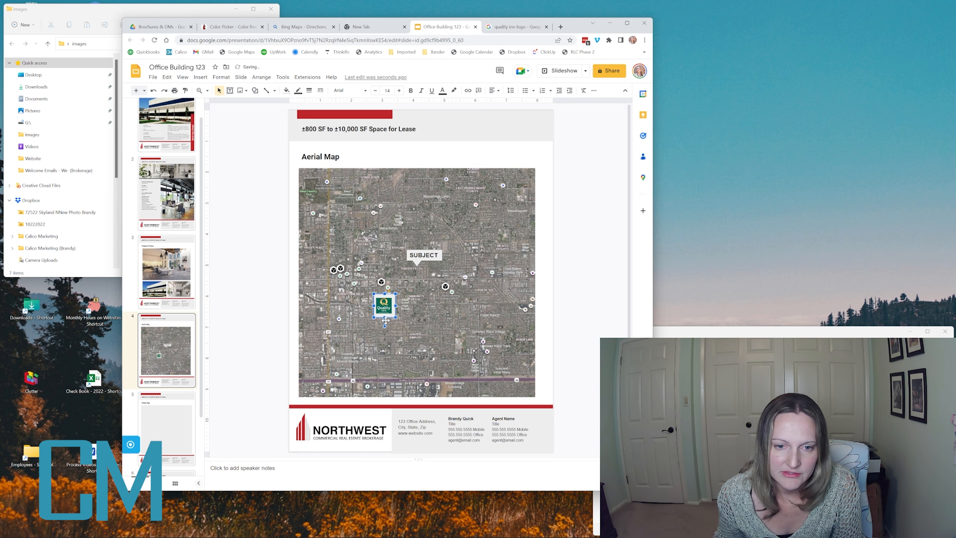
click(383, 305)
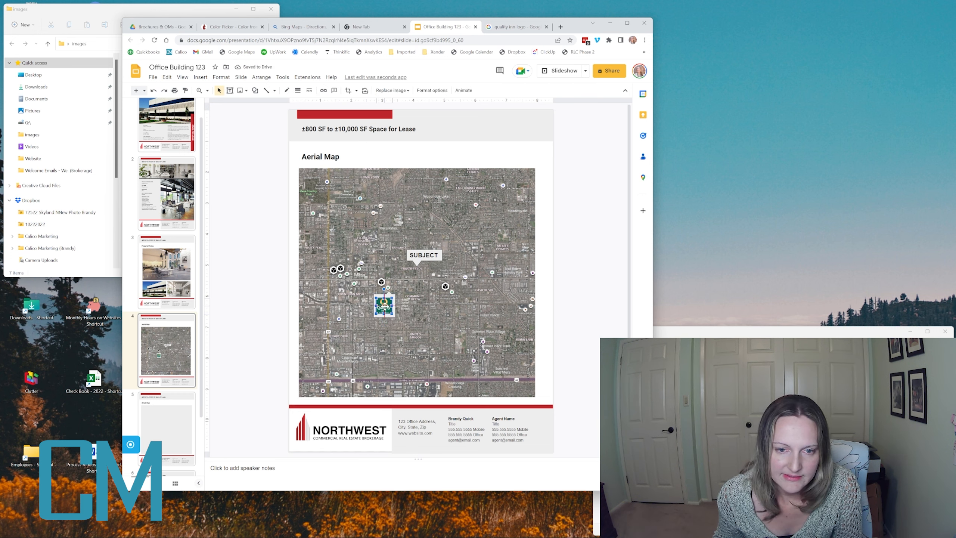
- Deselect the logo to review the framed marker, then scroll the filmstrip down
click(578, 316)
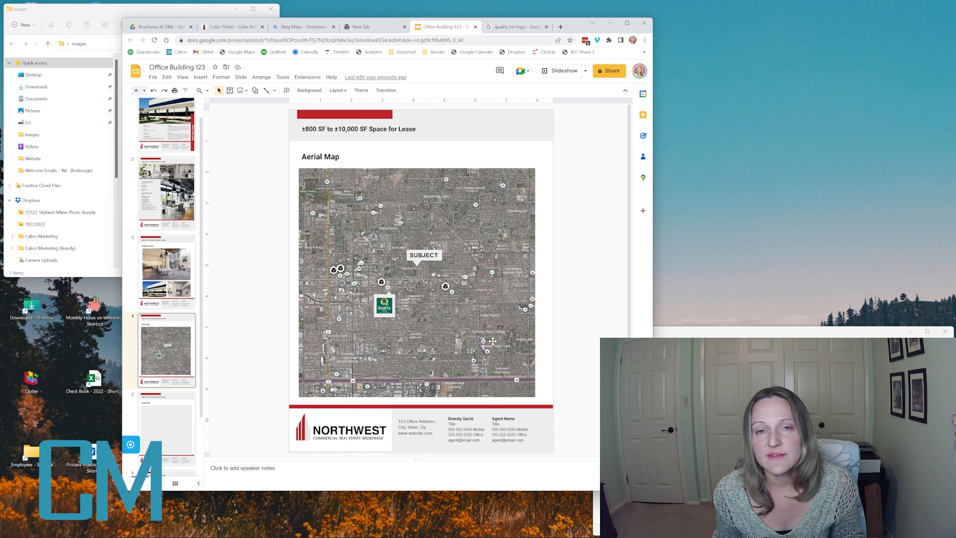
scroll(242, 311, down, 1)
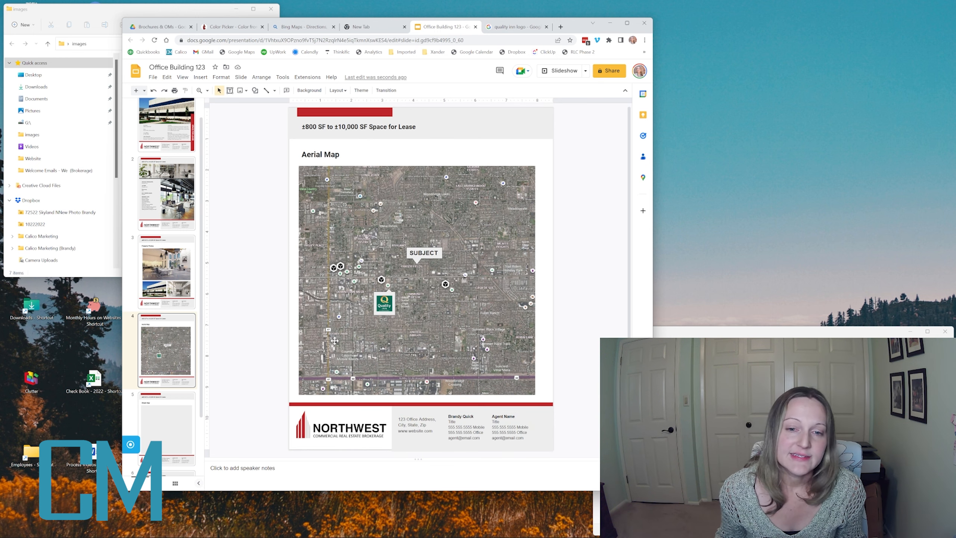
- With the Street Map slide showing, switch the Bing map of Mesa from aerial to Road style
click(169, 430)
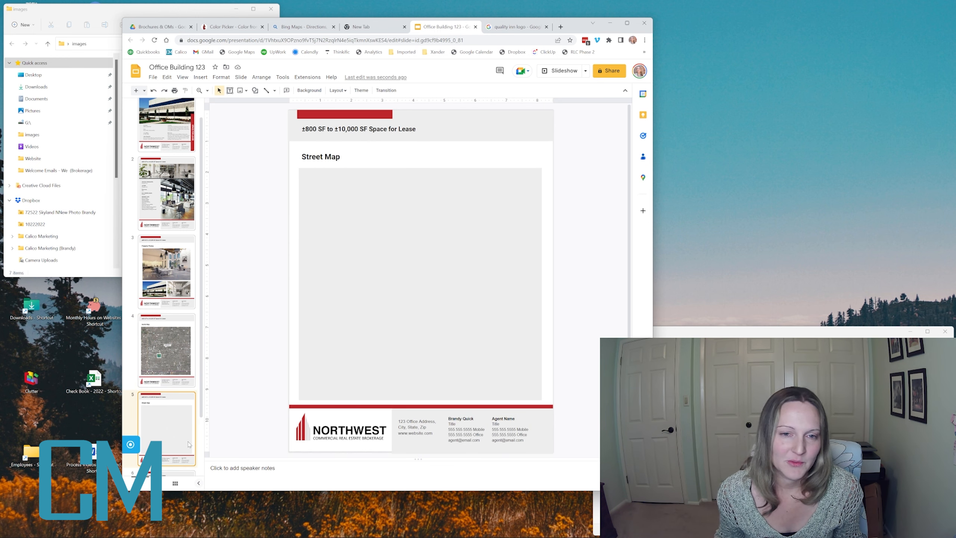
scroll(221, 400, down, 1)
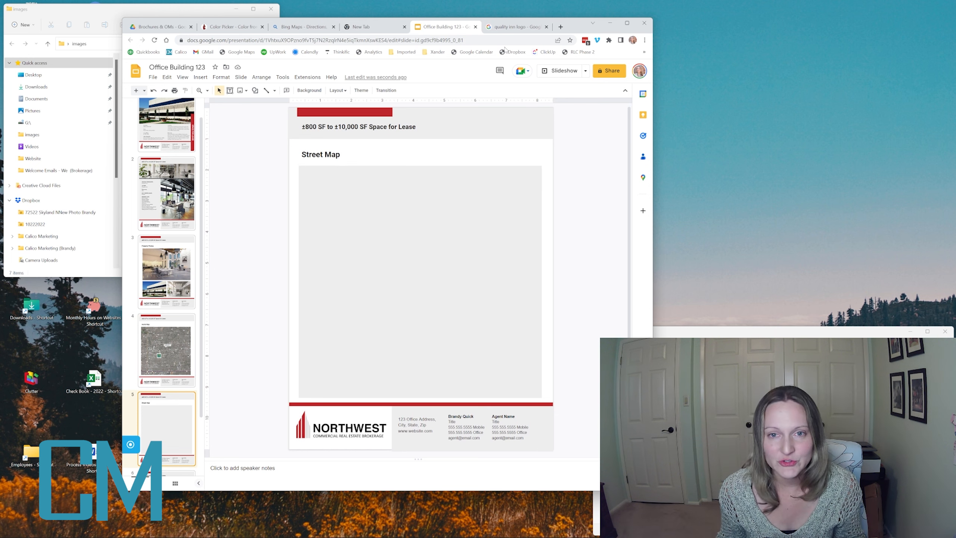
click(299, 26)
click(614, 115)
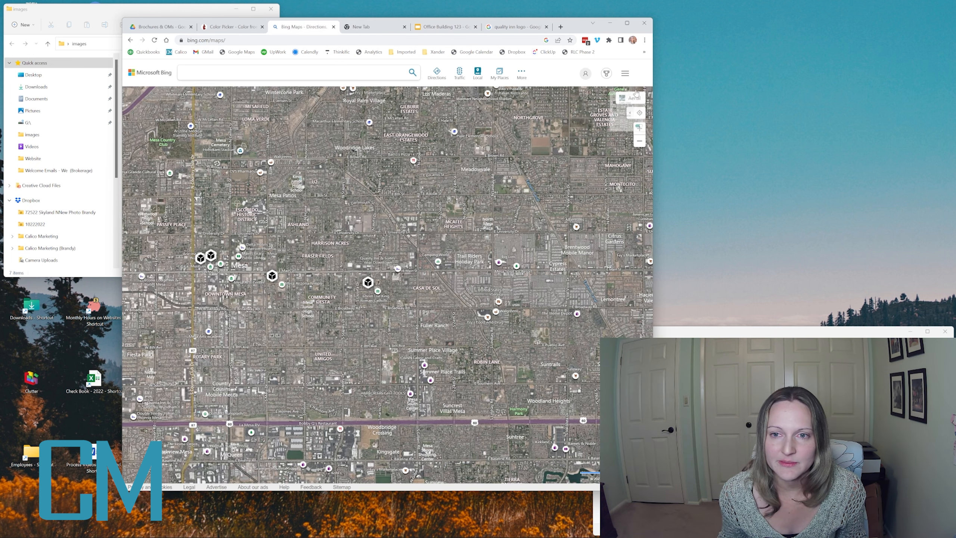
click(605, 100)
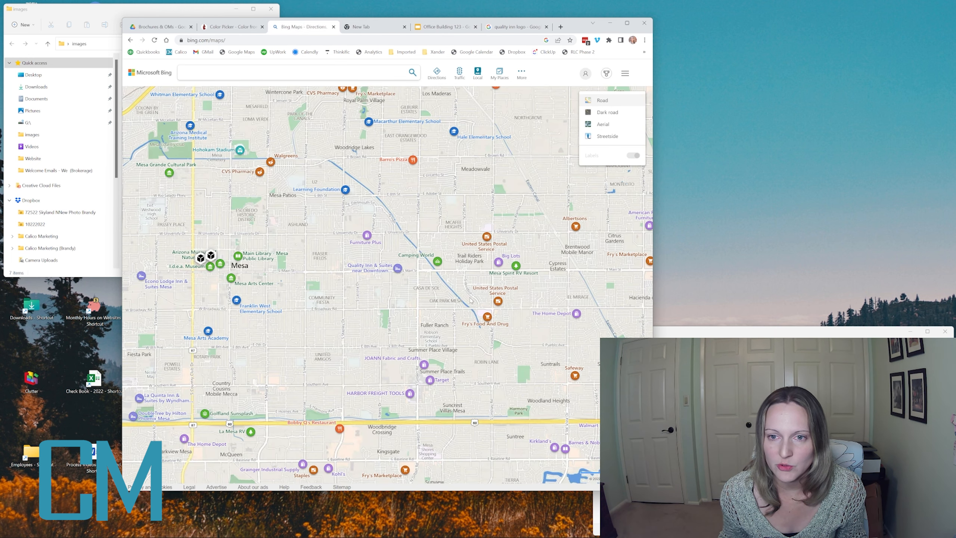
- Back in the Office Building 123 deck, select the grey map placeholder box
mouse_move(259, 537)
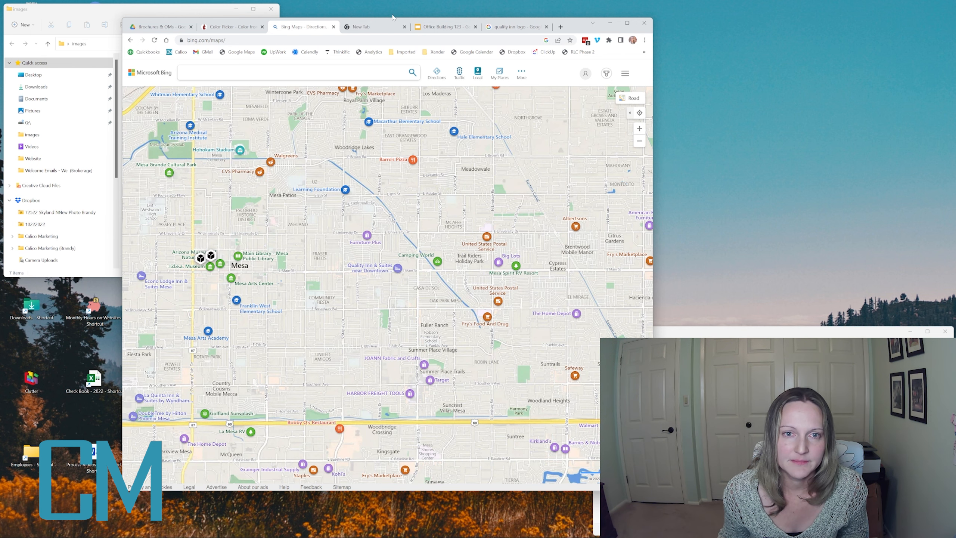
click(444, 30)
click(435, 300)
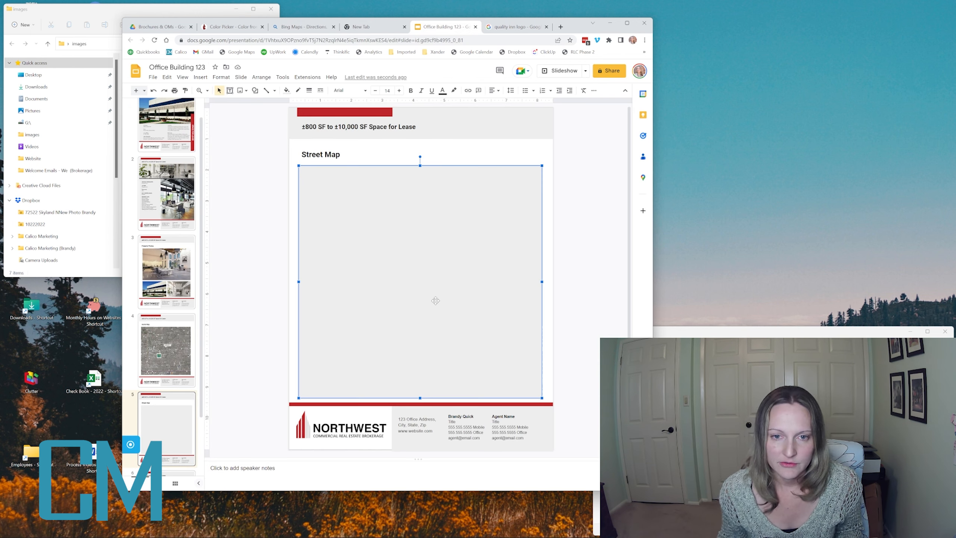
- Replace the grey placeholder with the pasted Bing road map, cropping away its left side
key(Delete)
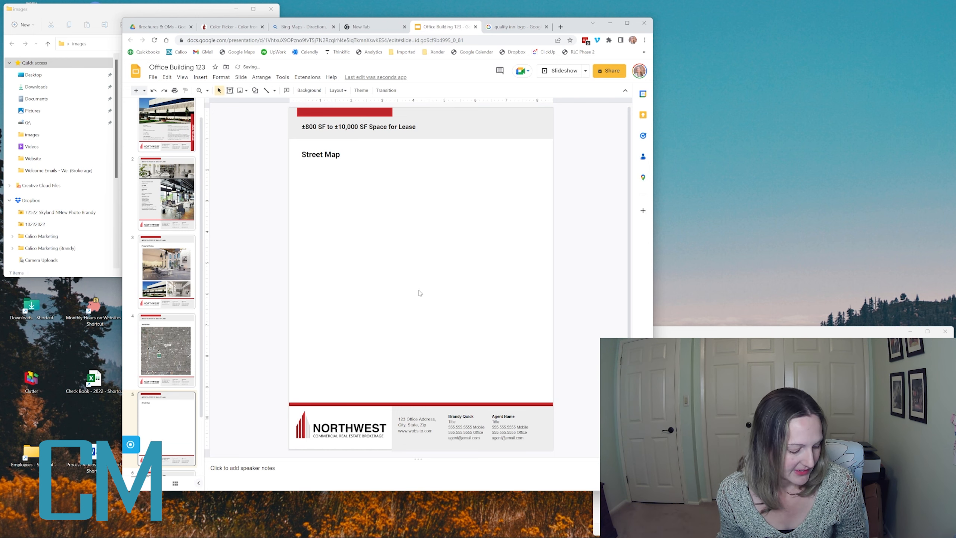
key(ctrl+v)
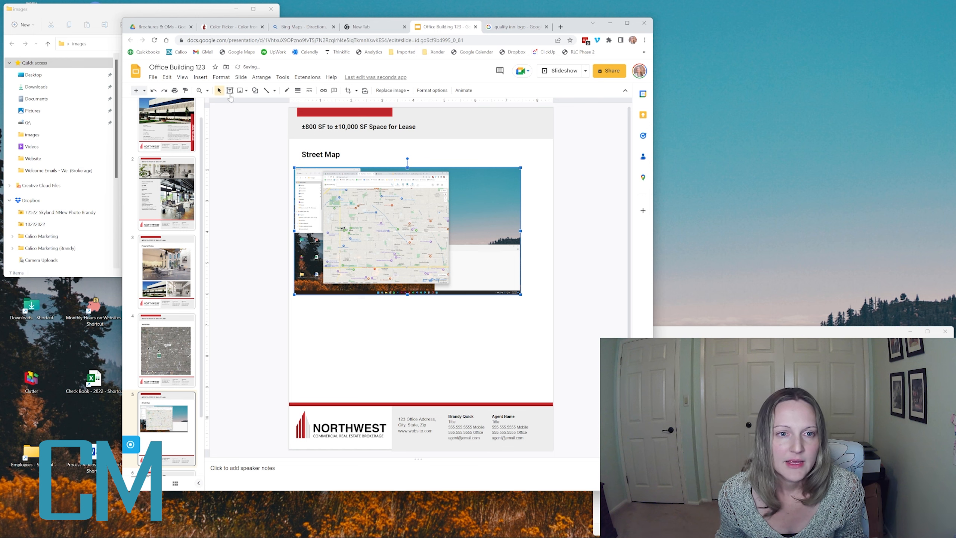
click(347, 91)
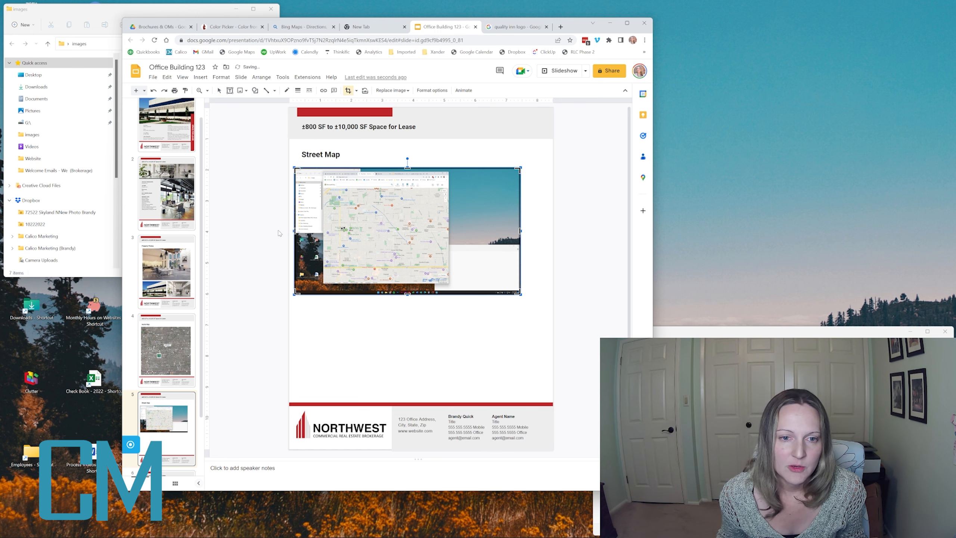
drag(295, 229, 328, 230)
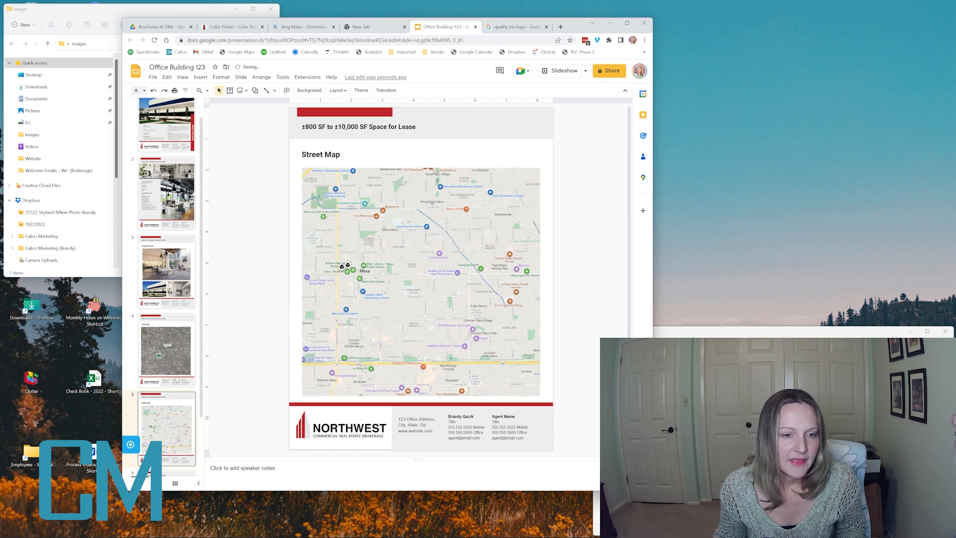
click(165, 352)
- Copy the SUBJECT callout from the aerial map onto the Street Map slide
click(417, 252)
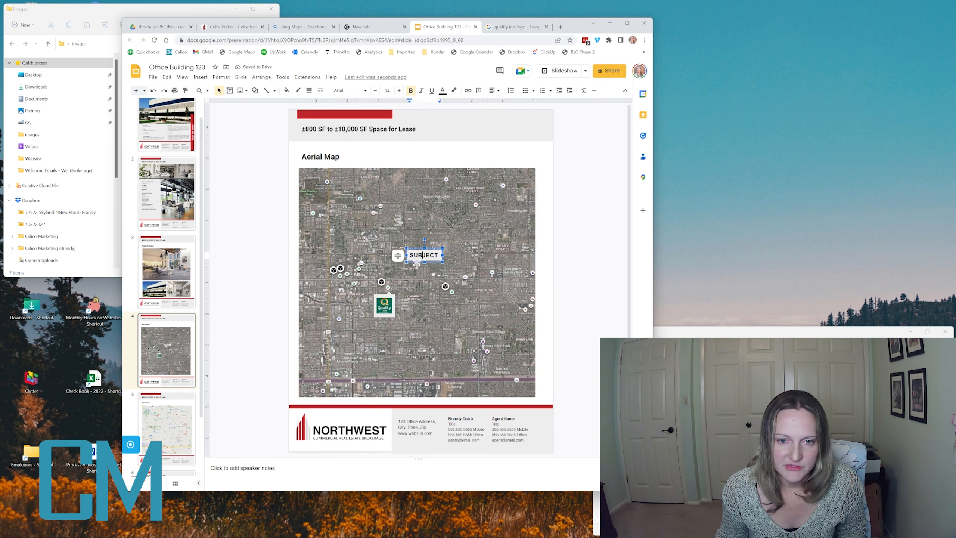
click(417, 265)
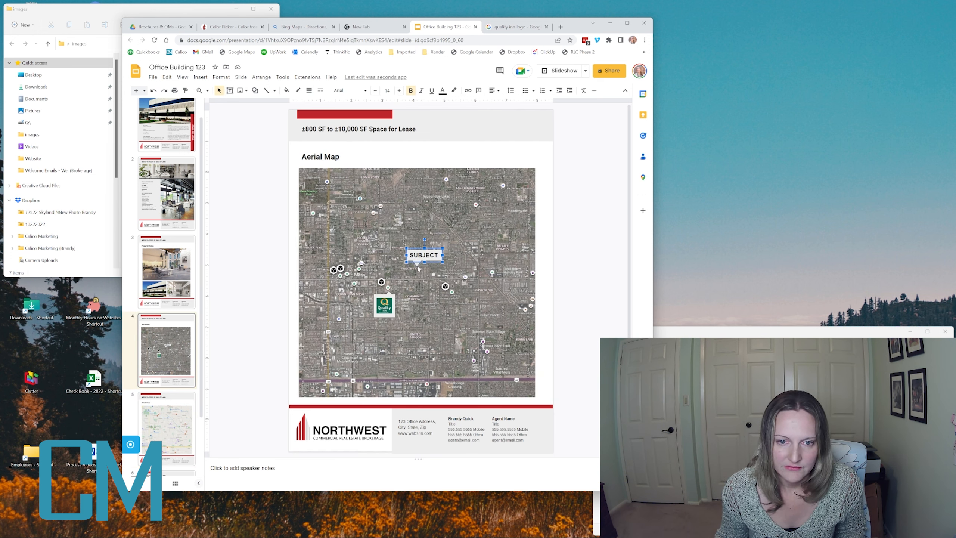
click(417, 270)
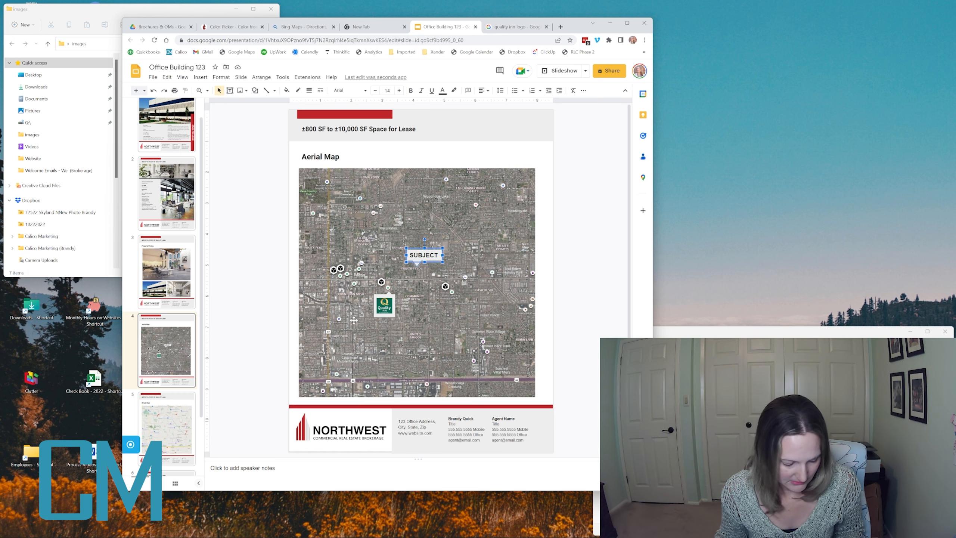
click(180, 428)
key(ctrl+v)
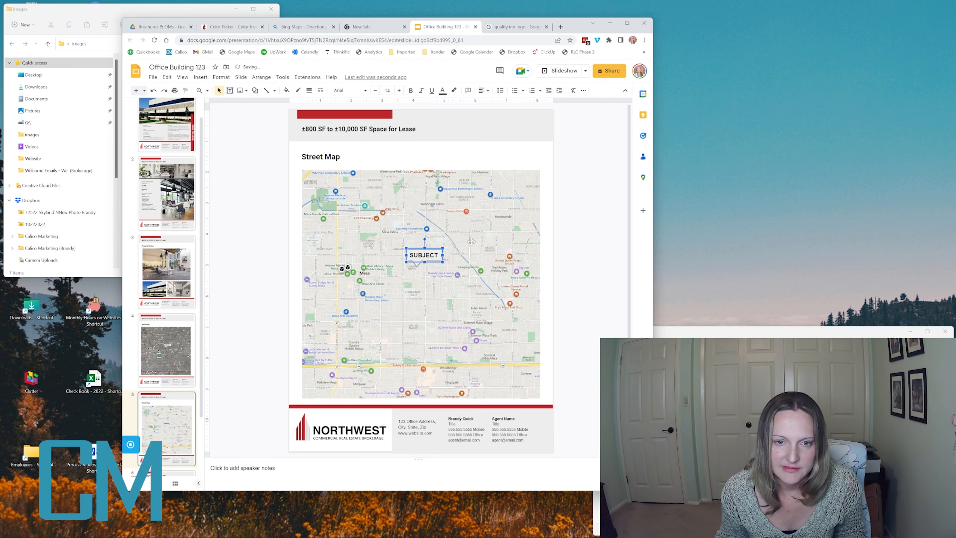
click(565, 263)
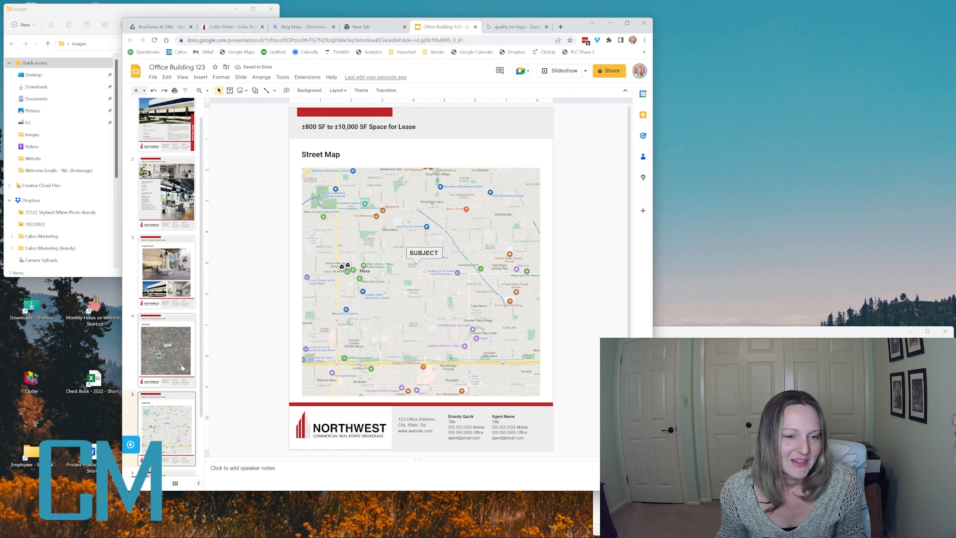
- Duplicate the Floor Plan / Site Map slide 6 as slide 7
scroll(157, 376, down, 2)
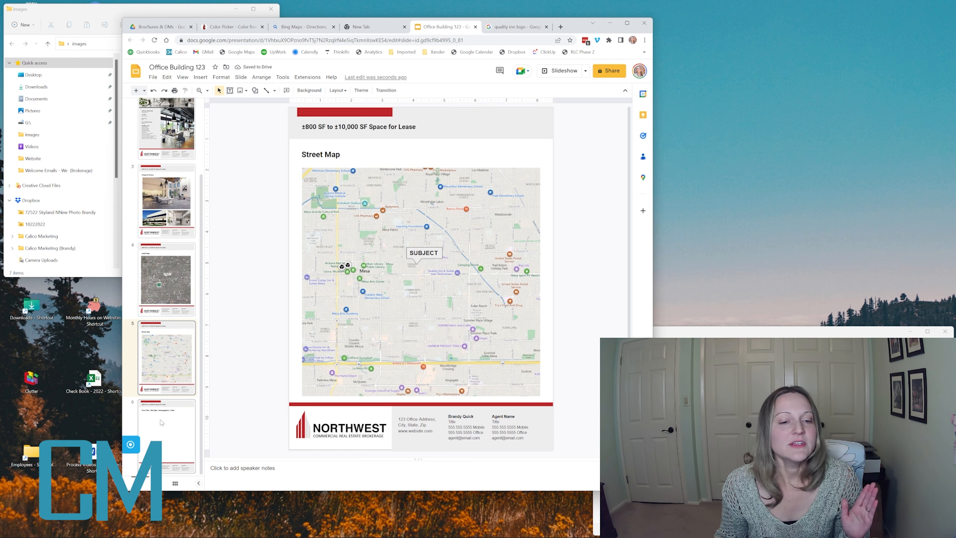
click(161, 421)
right_click(150, 434)
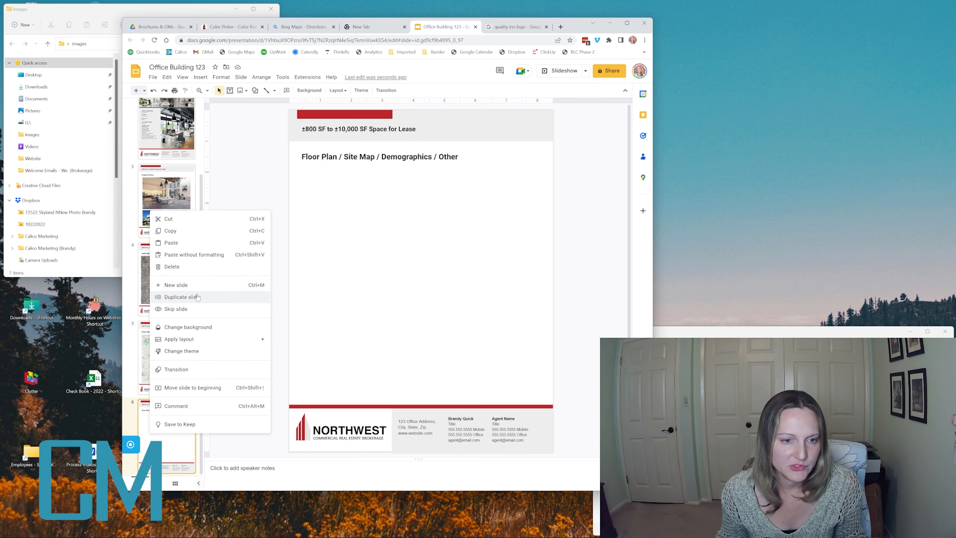
click(182, 297)
- Trim slide 6's title to just 'Floor Plan' and open Floor Plan.pdf from the images folder
right_click(174, 428)
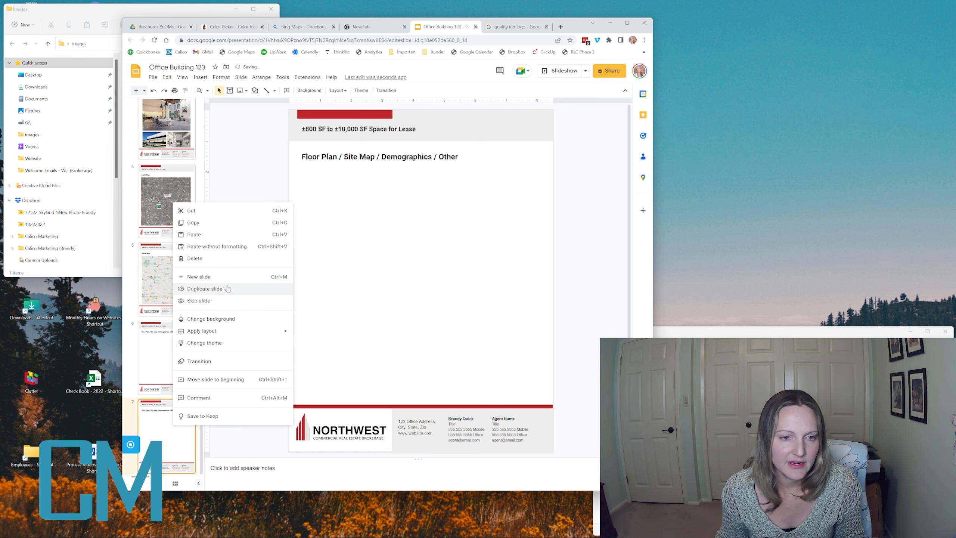
click(238, 167)
click(179, 342)
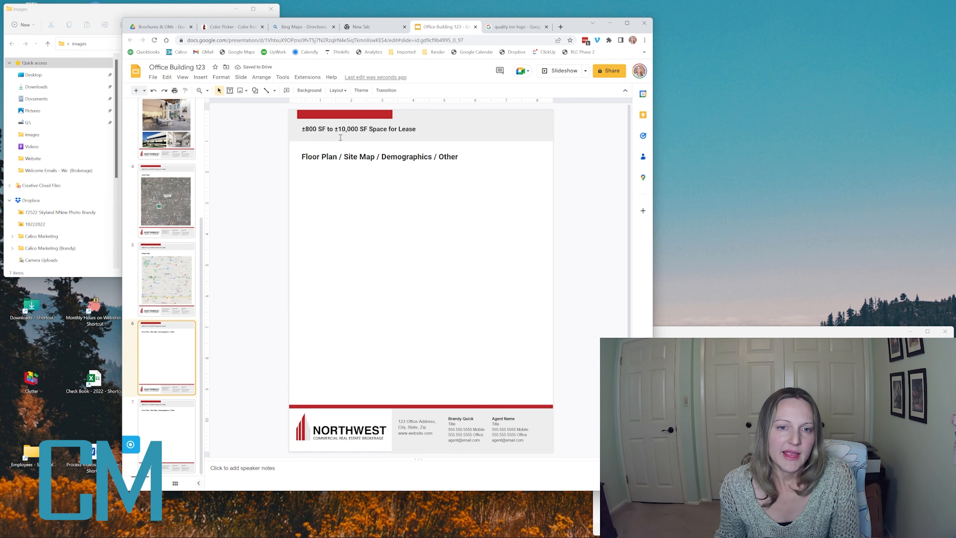
drag(338, 158, 463, 154)
key(BackSpace)
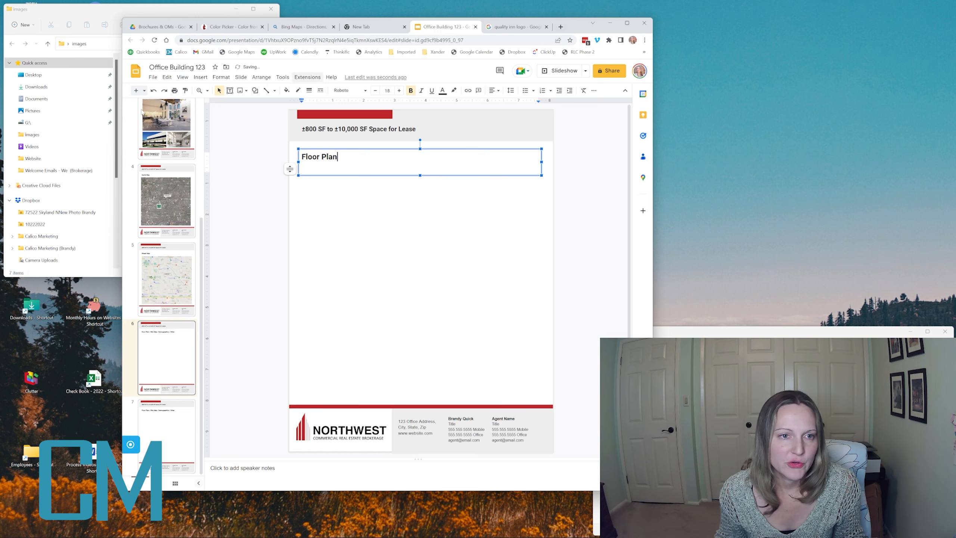
click(77, 6)
double_click(145, 80)
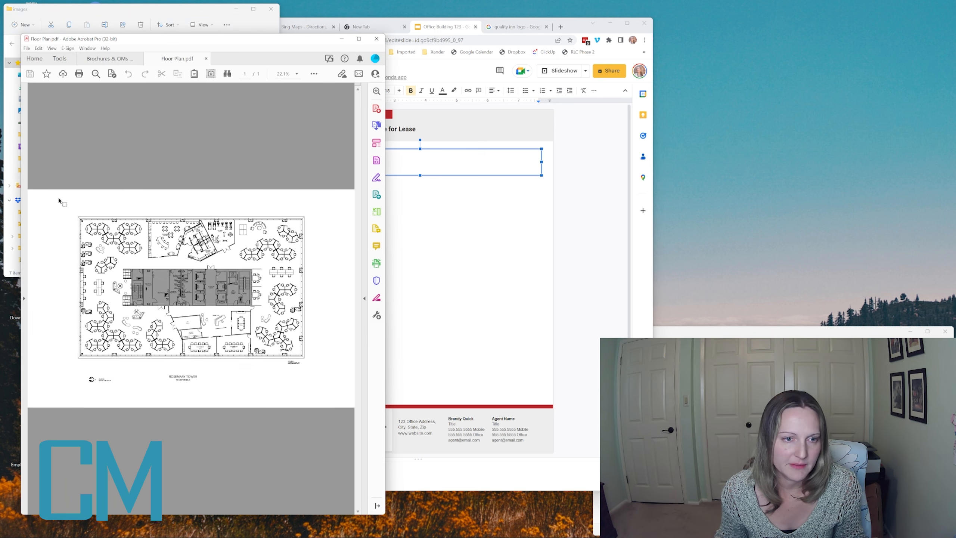
- Take an Acrobat snapshot of the floor plan drawing and return to the Slides presentation
click(38, 48)
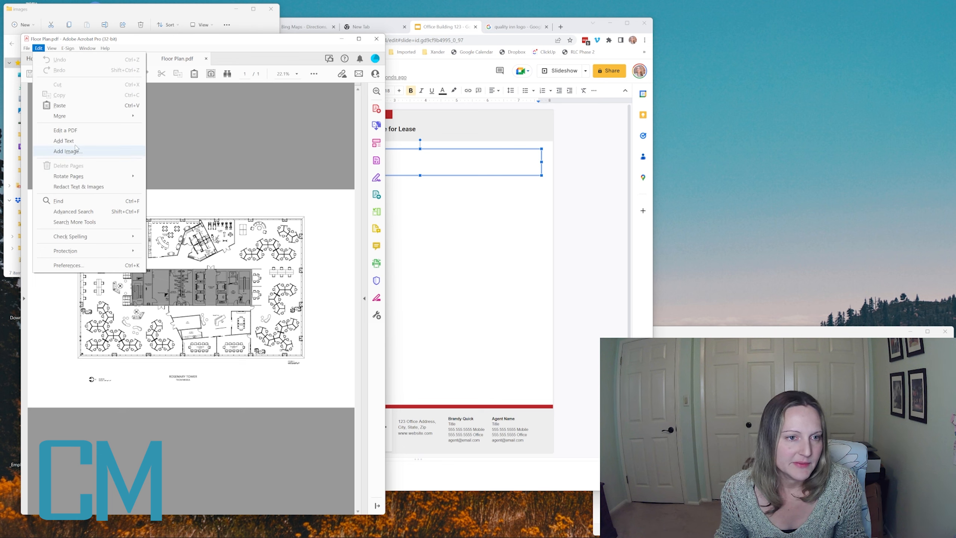
click(208, 155)
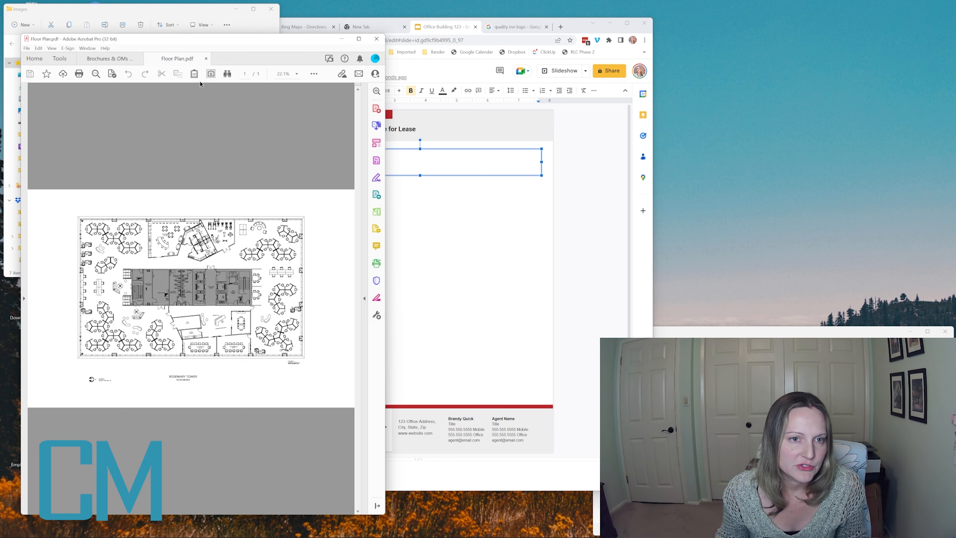
drag(73, 207, 310, 373)
click(283, 293)
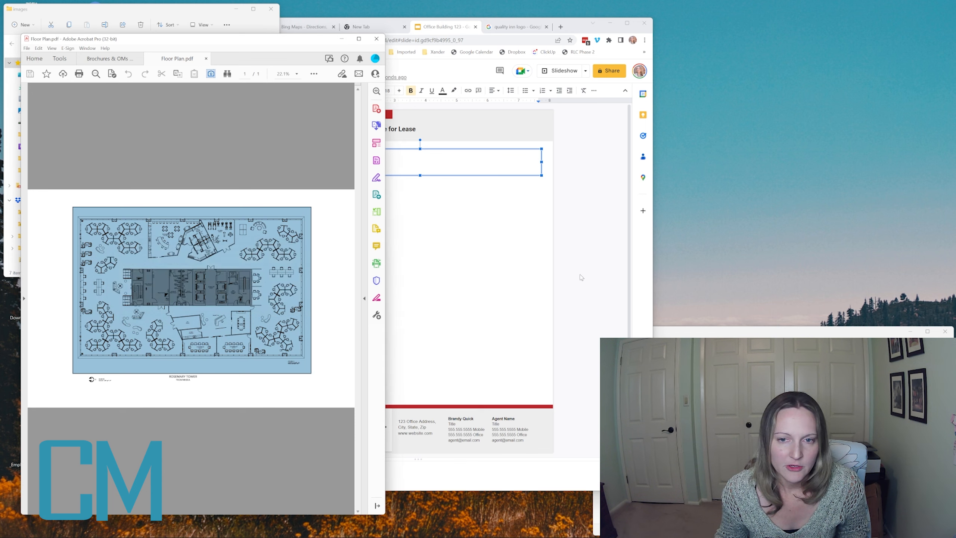
click(404, 247)
- Paste the floor plan snapshot on slide 6, enlarge it and nudge it into place below the title
key(ctrl+v)
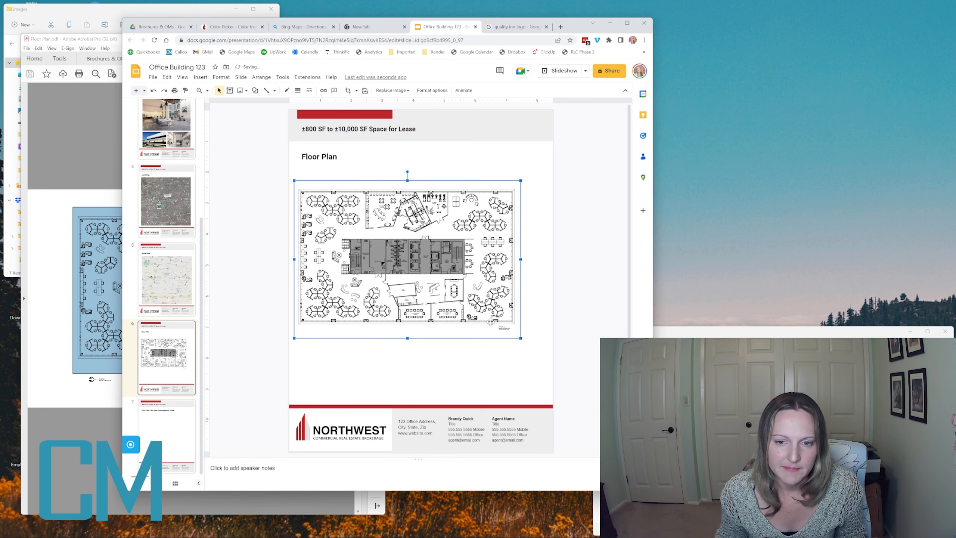
drag(520, 338, 545, 354)
key(Right)
key(Right)
key(Right)
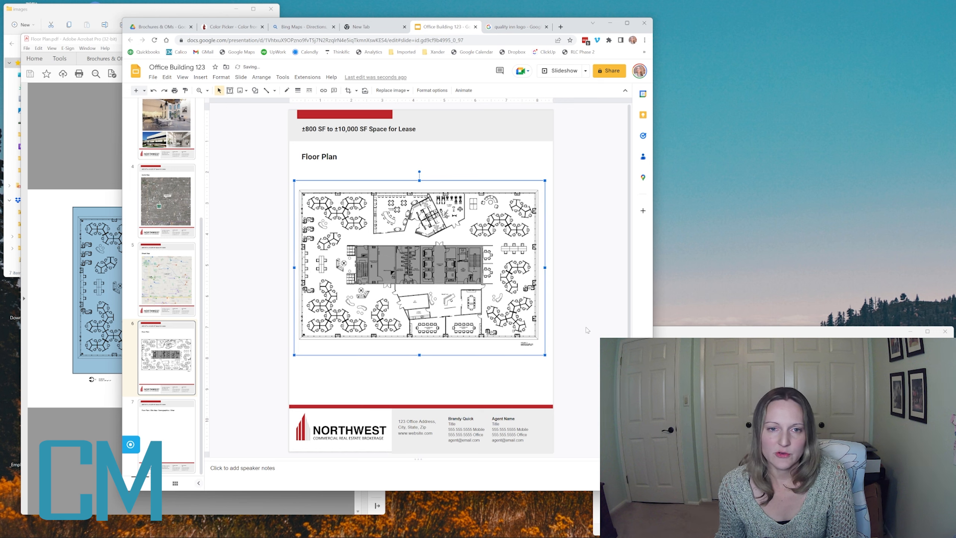
key(Down)
key(Down)
key(Down)
key(Down)
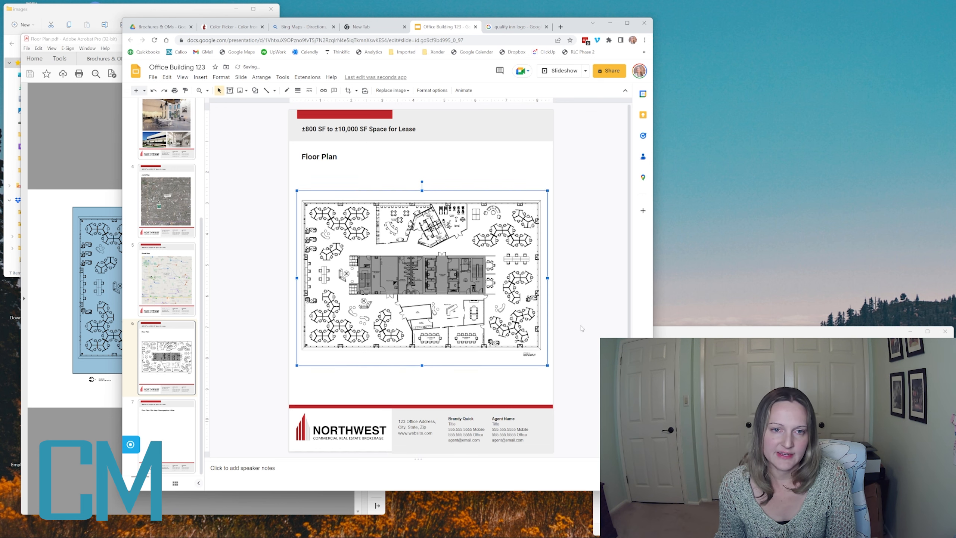
click(584, 329)
click(318, 156)
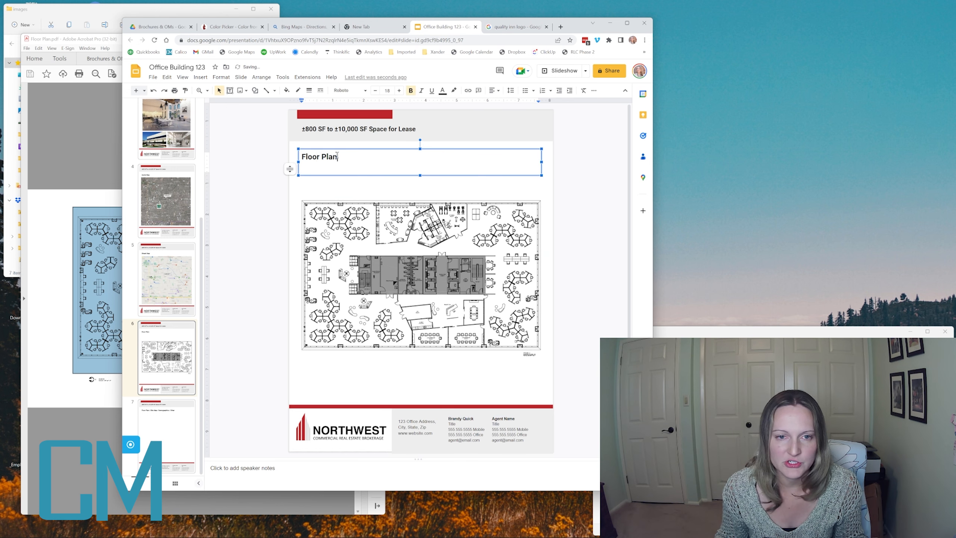
triple_click(376, 166)
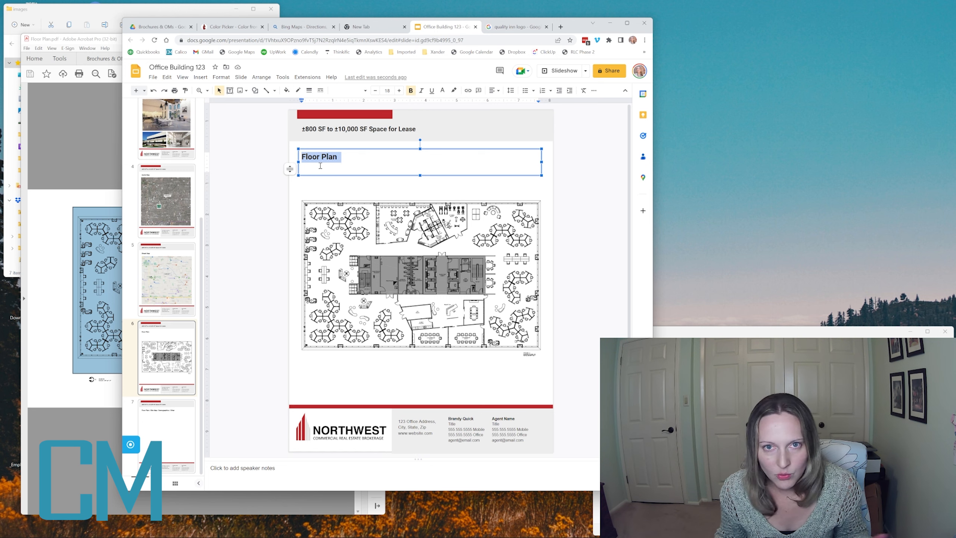
- Retitle slide 7 as just 'Site Map' and close the Floor Plan PDF in Acrobat
click(245, 384)
click(190, 426)
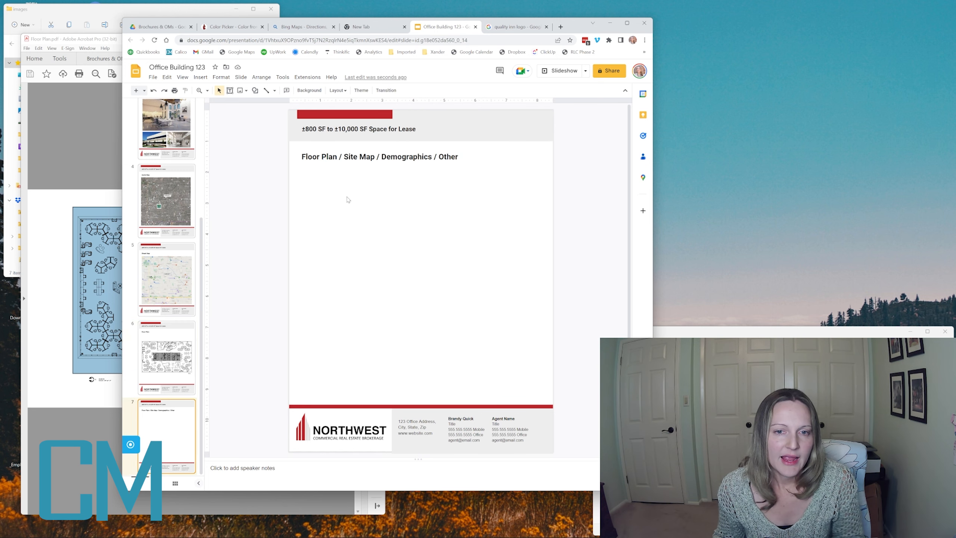
click(329, 158)
drag(343, 158, 417, 157)
key(BackSpace)
key(BackSpace)
click(258, 186)
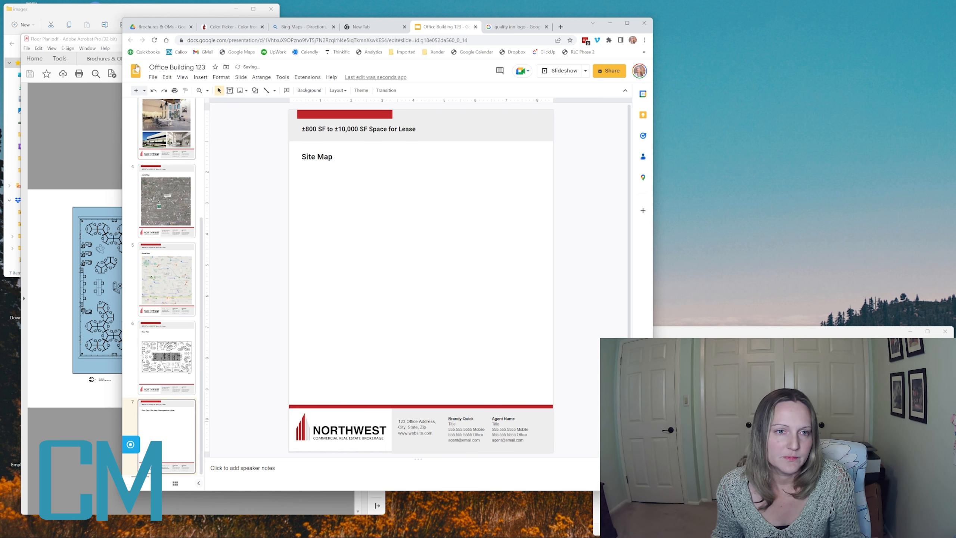
click(50, 43)
click(376, 39)
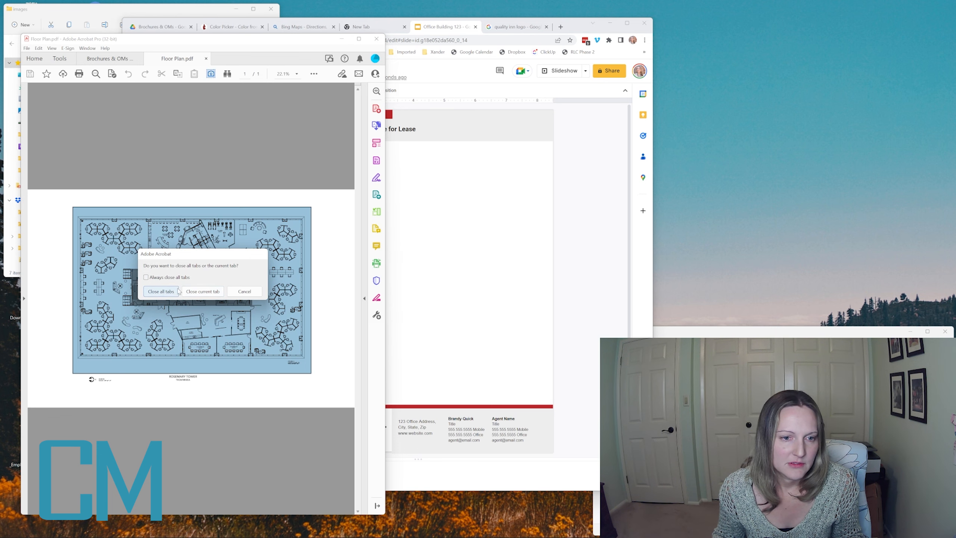
- Close only the Floor Plan PDF and open the Site Plan PDF
click(205, 297)
click(96, 9)
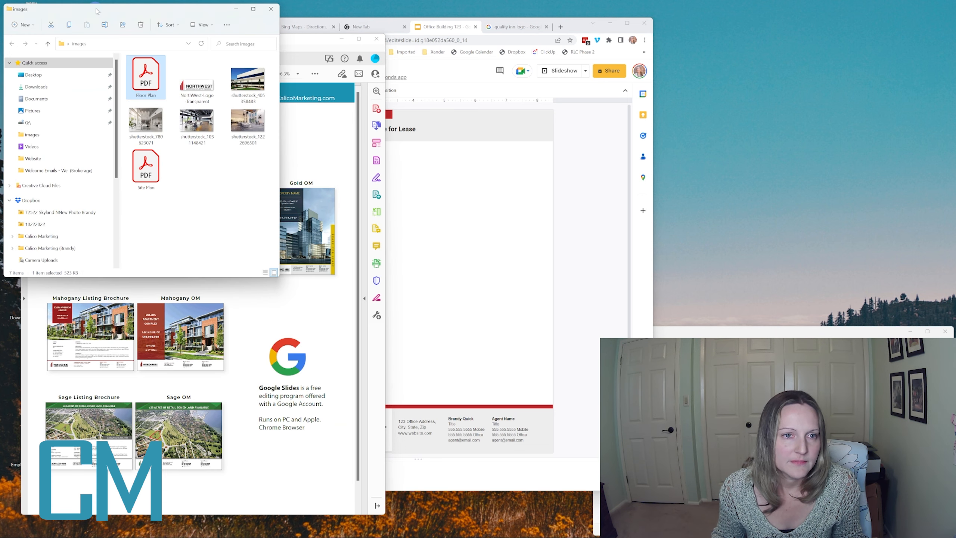
double_click(146, 168)
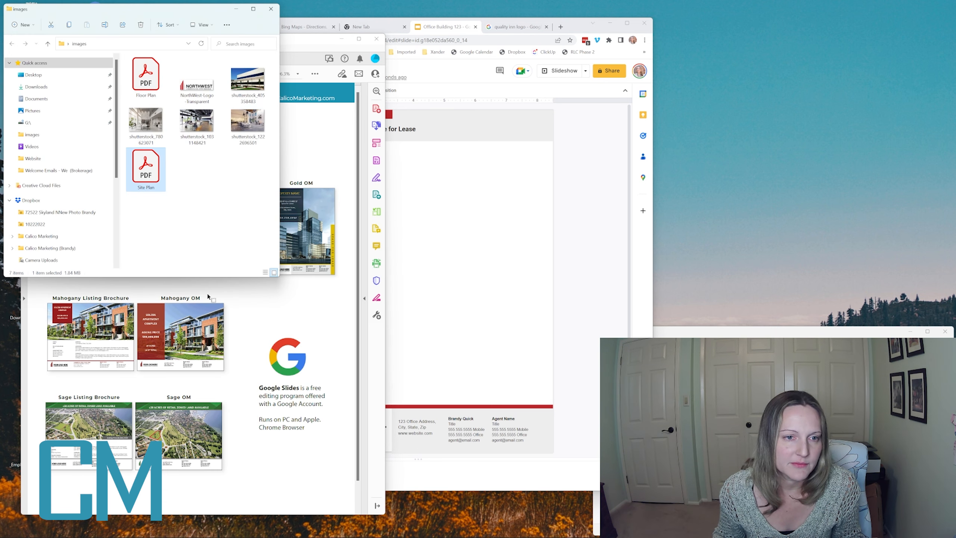
- Snapshot the whole site plan in Acrobat and paste it onto the Site Map slide
click(39, 48)
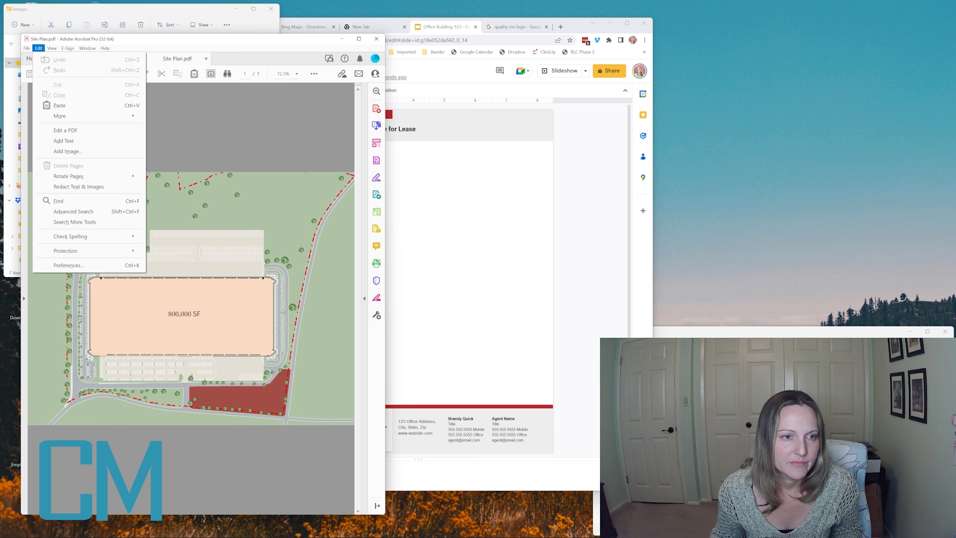
click(191, 92)
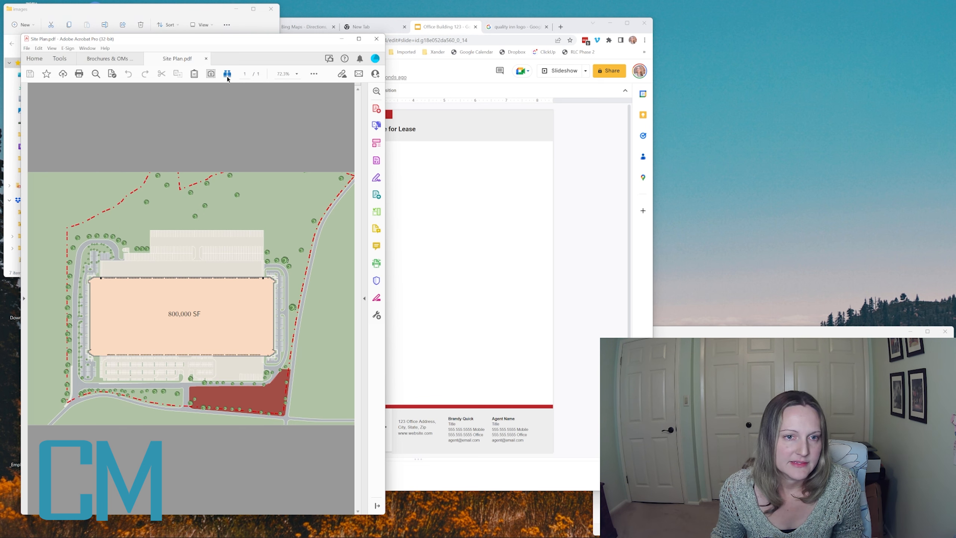
drag(36, 173, 354, 423)
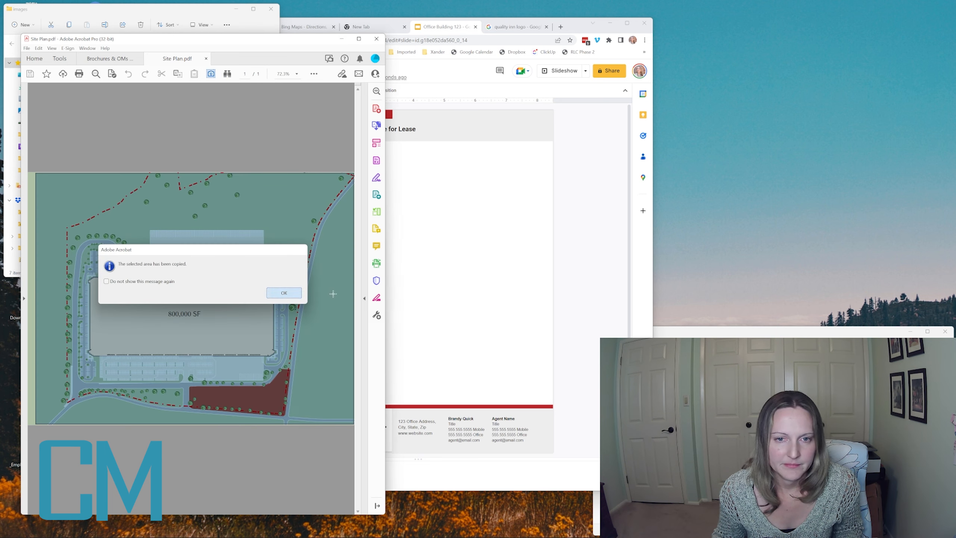
key(Return)
click(493, 280)
key(ctrl+v)
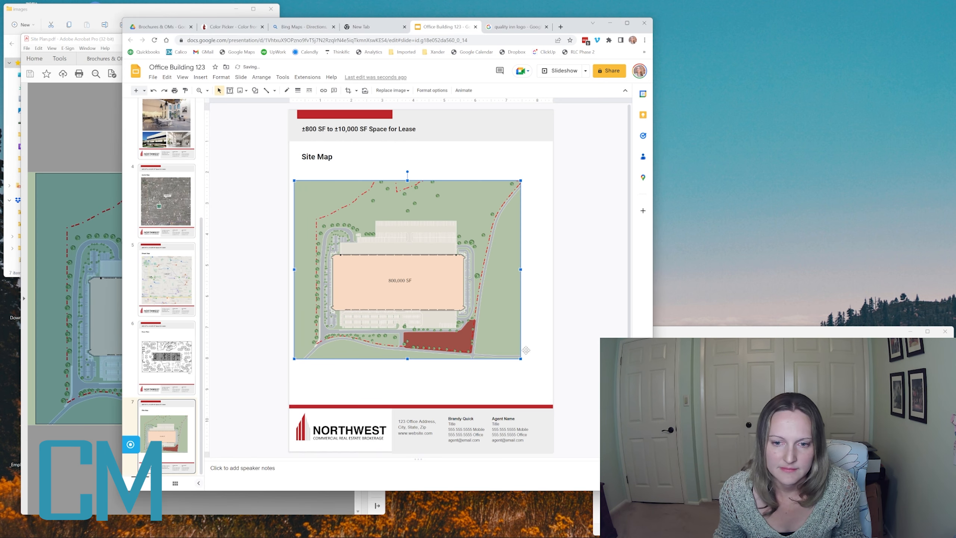
- Move the pasted site plan image beneath the 'Site Map' heading on slide 7
drag(486, 343, 537, 369)
click(598, 346)
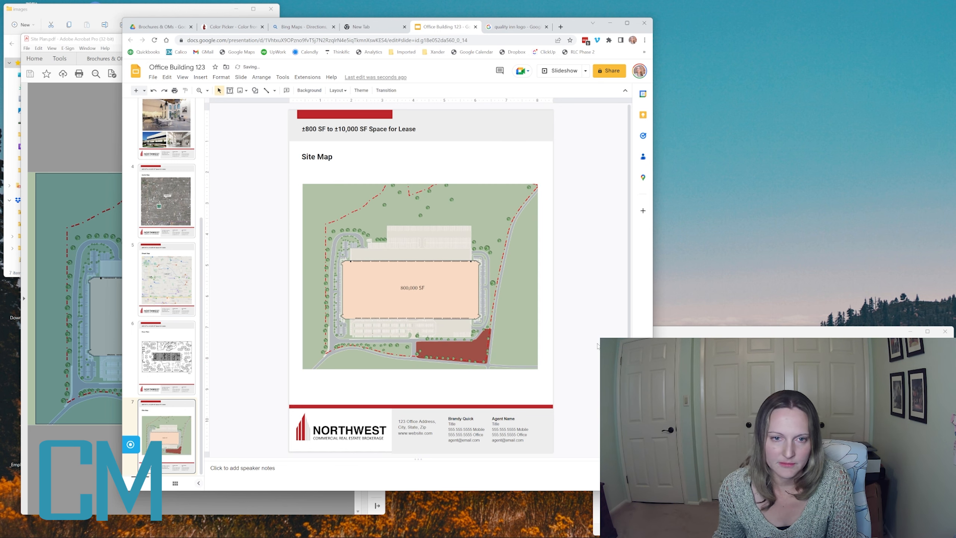
click(317, 156)
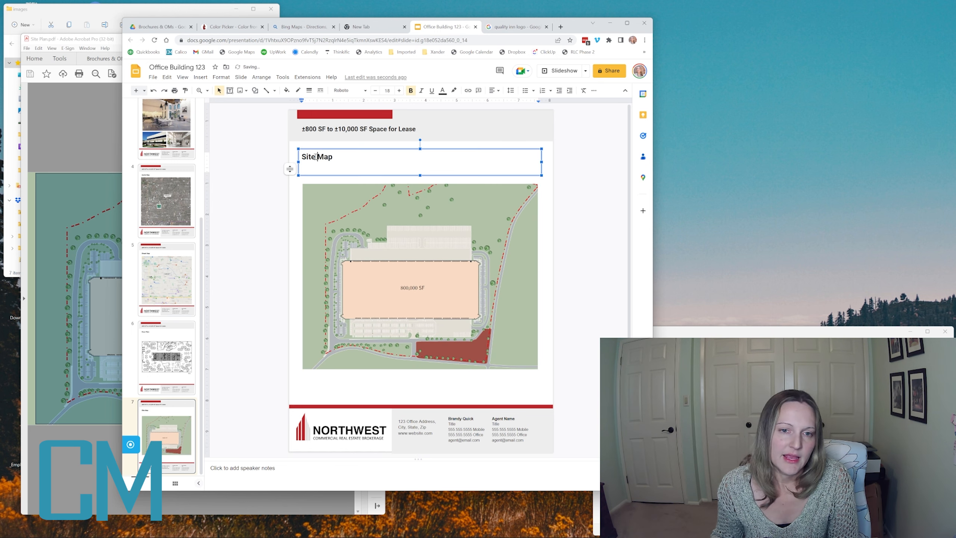
click(265, 221)
scroll(165, 285, up, 3)
scroll(166, 286, down, 3)
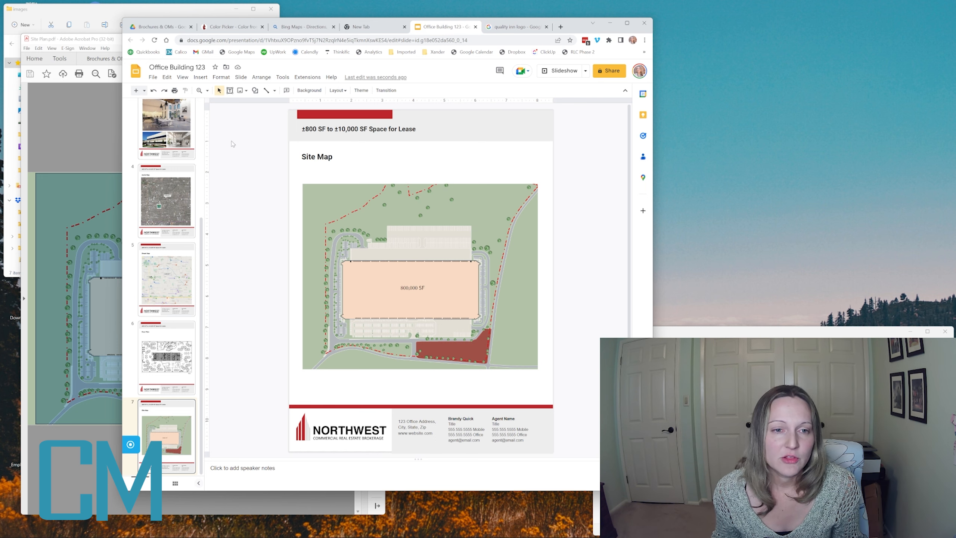
- Download the presentation as a PDF Document (.pdf)
click(166, 77)
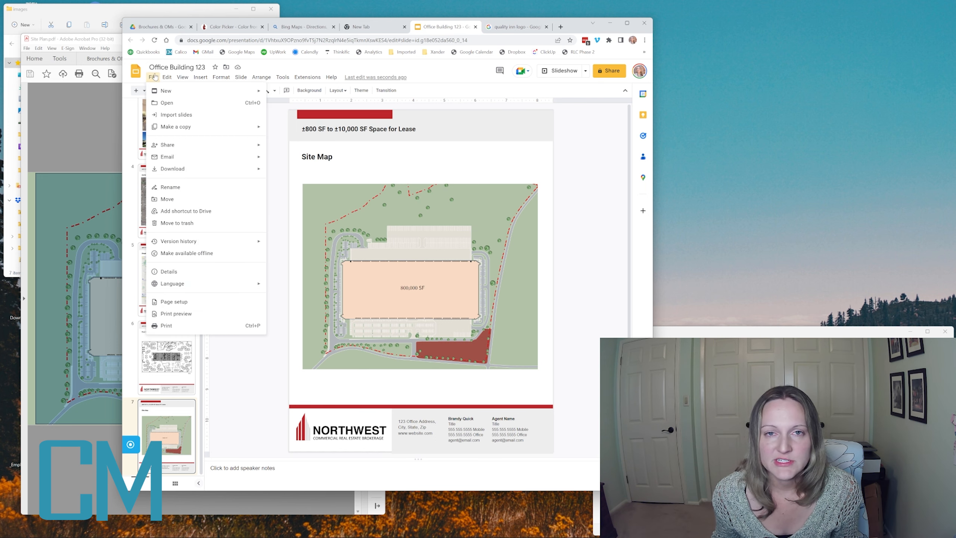
click(153, 76)
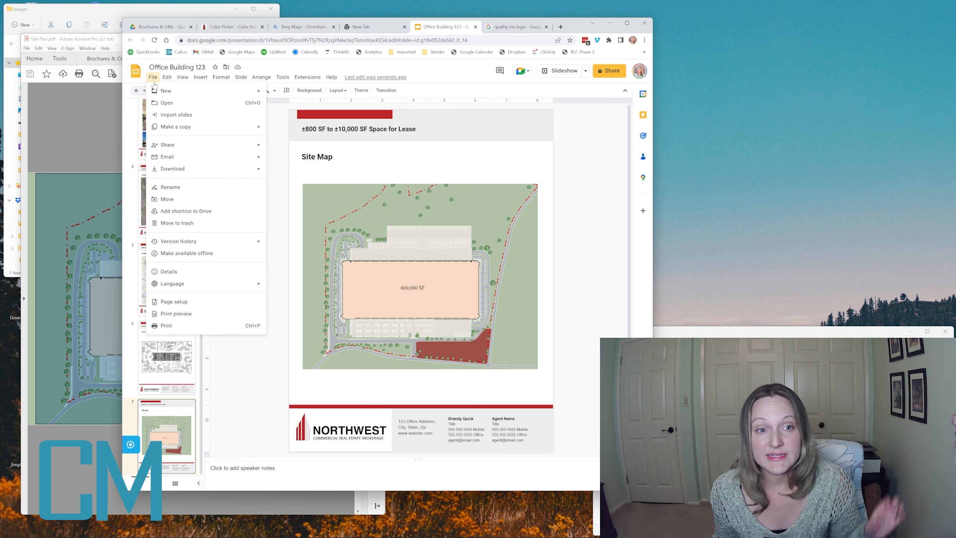
mouse_move(186, 170)
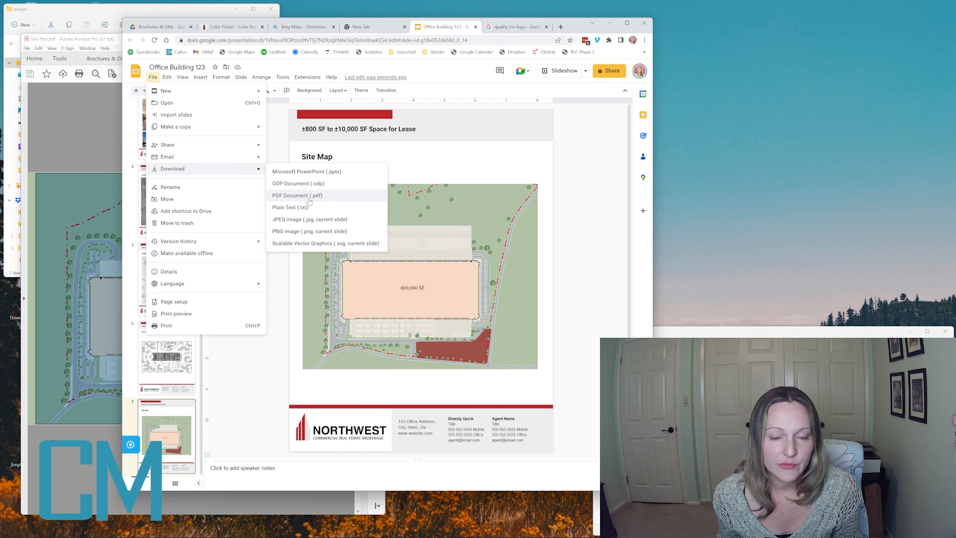
click(364, 196)
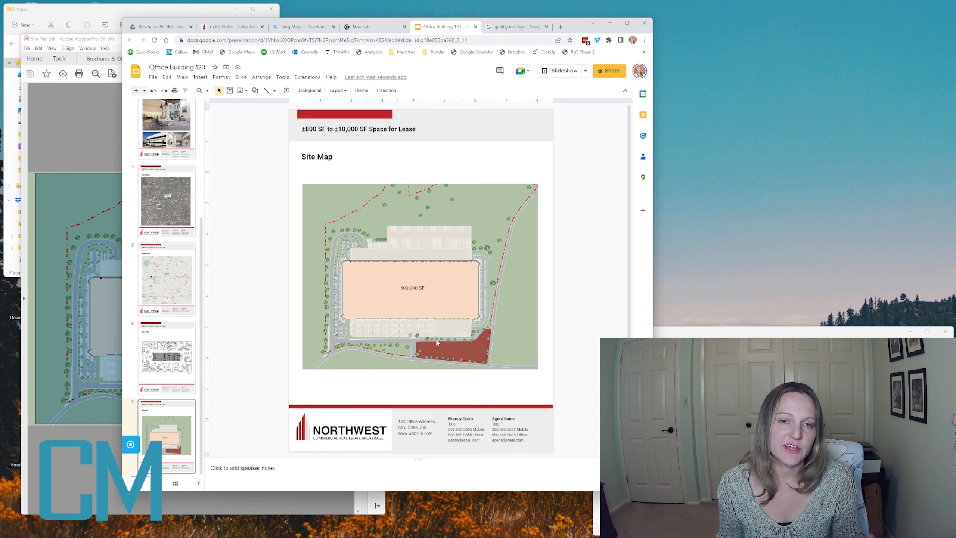
- Return to the Office Building 123 cover slide and select its building photo
key(Up)
scroll(167, 144, up, 5)
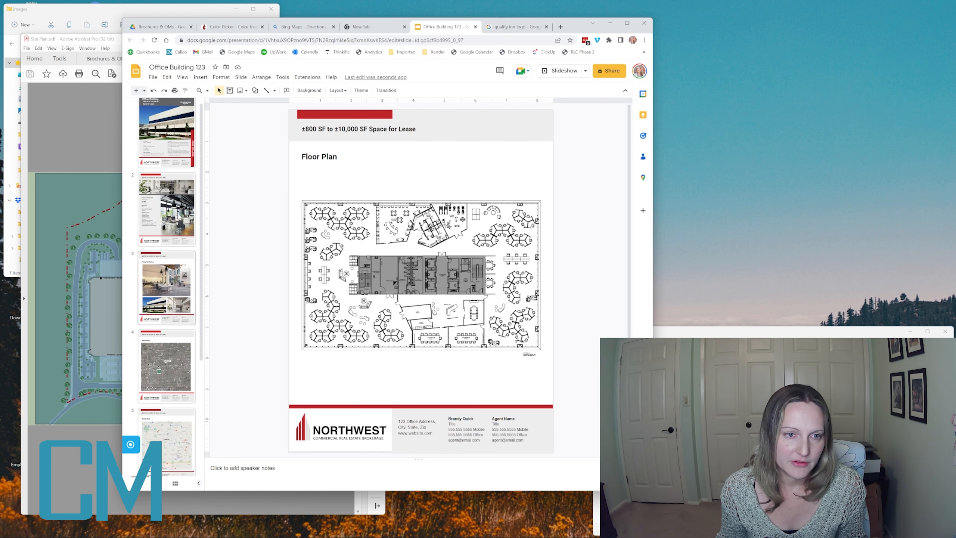
click(168, 144)
click(297, 166)
- Look through the File menu's Make a copy options without making a copy
click(154, 77)
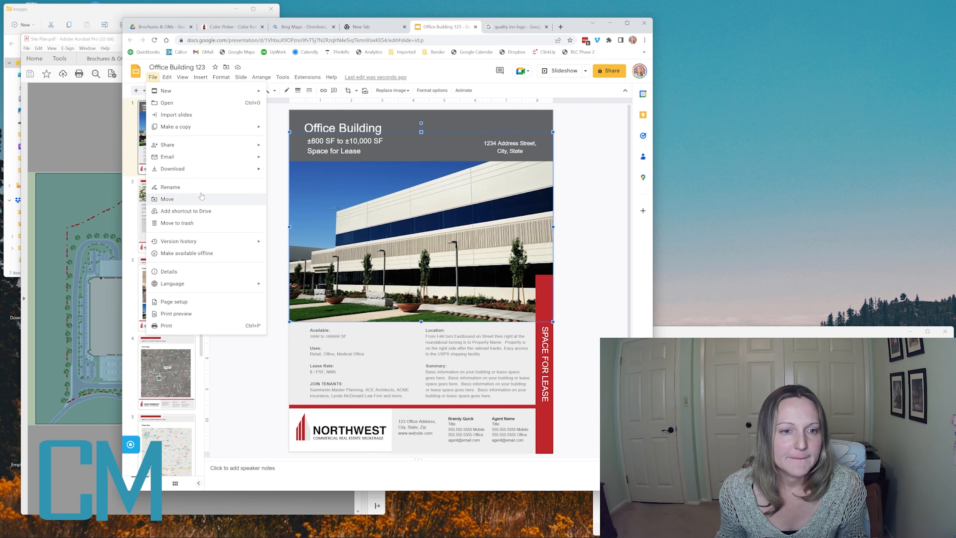
mouse_move(207, 169)
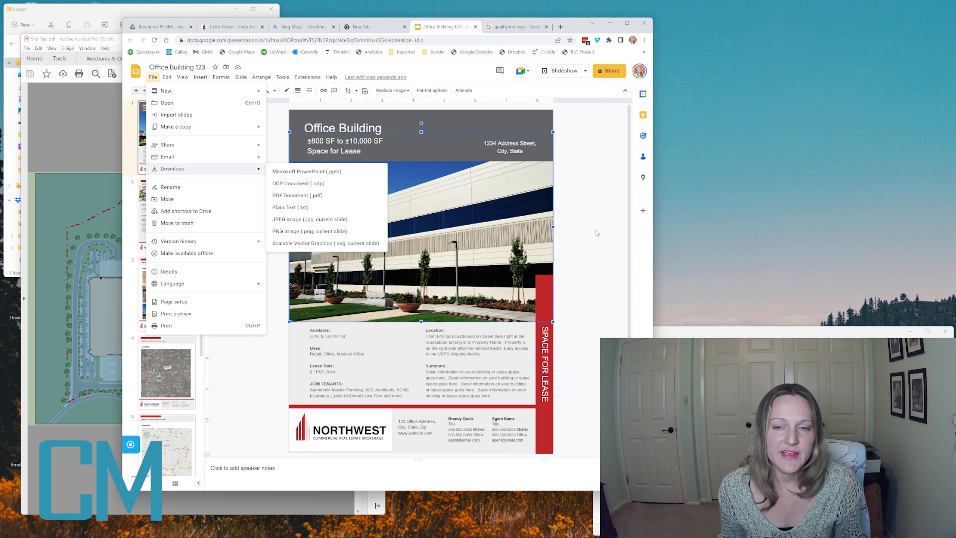
click(580, 232)
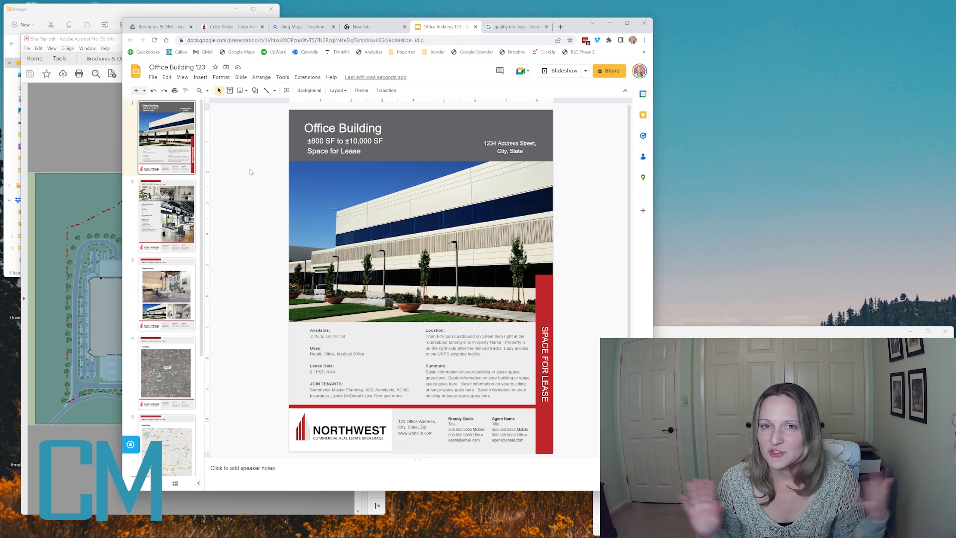
click(152, 77)
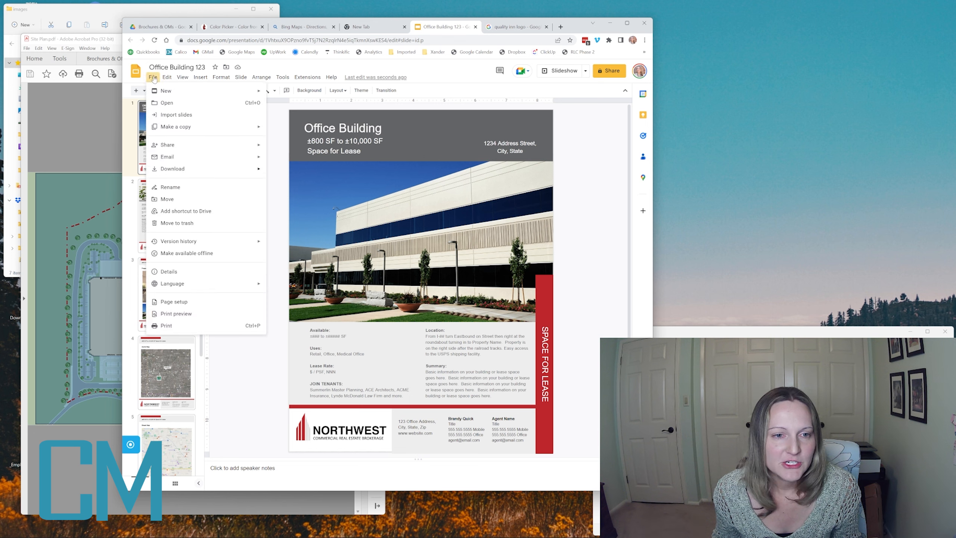
click(262, 380)
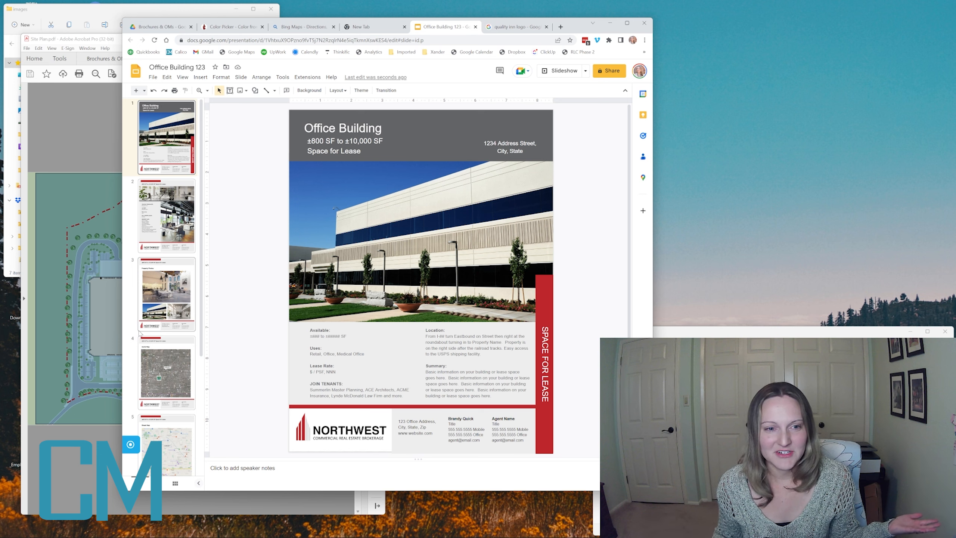
scroll(165, 331, down, 3)
scroll(166, 286, up, 3)
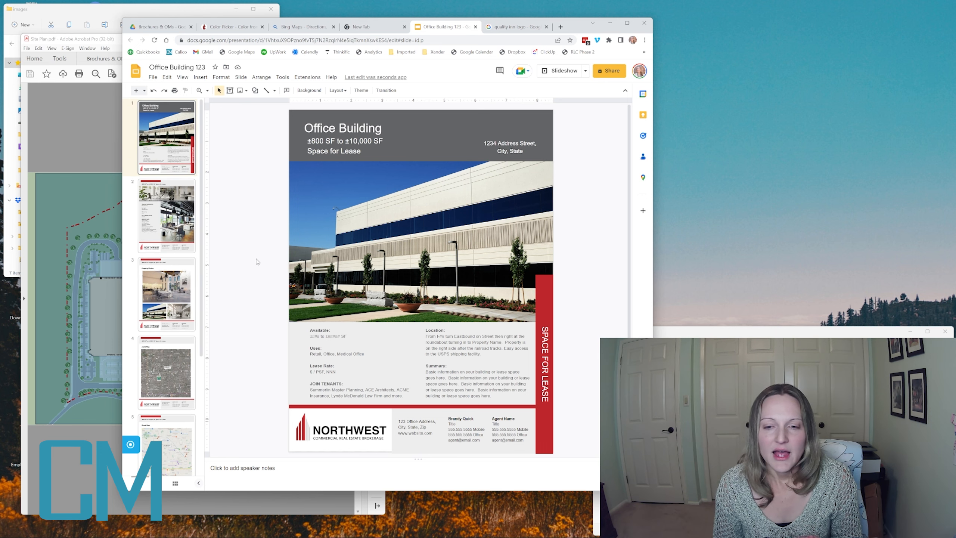
click(153, 77)
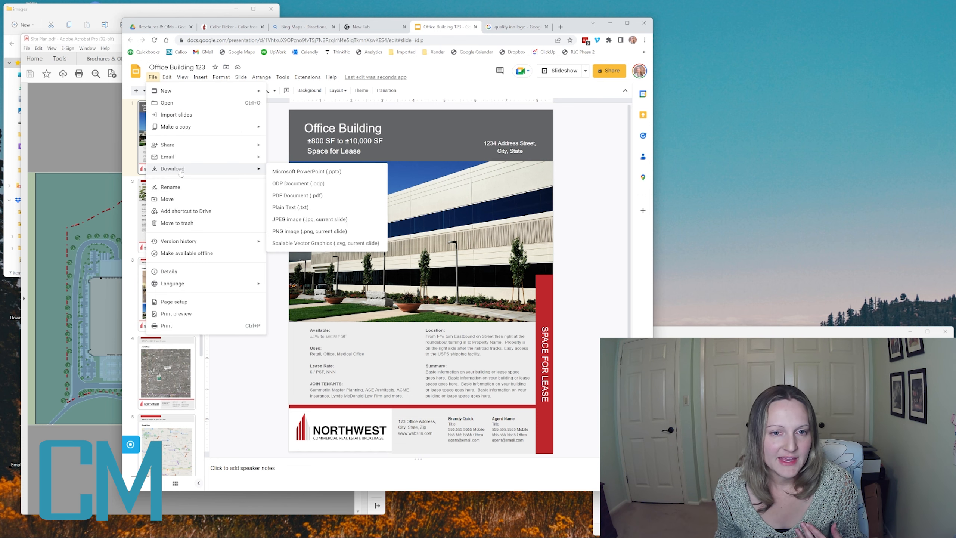
mouse_move(191, 131)
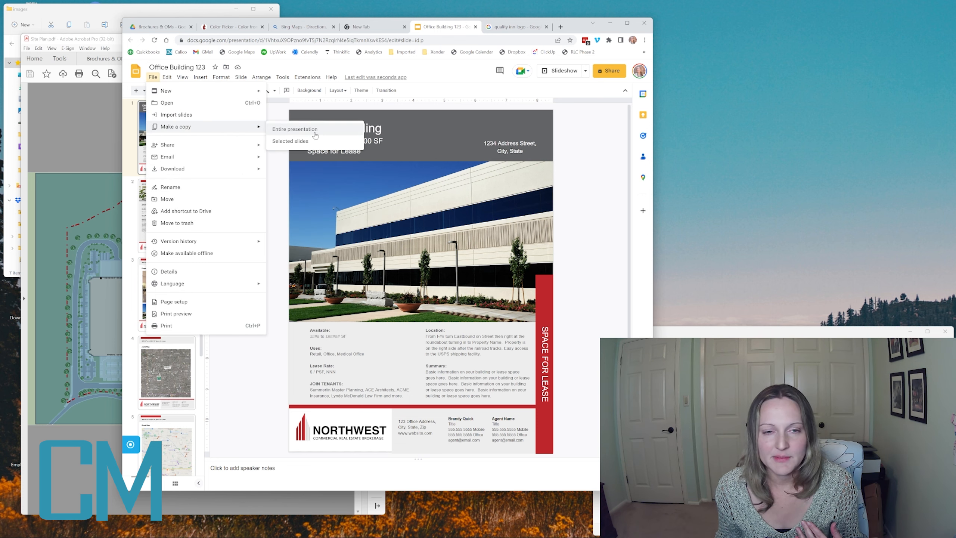
click(282, 198)
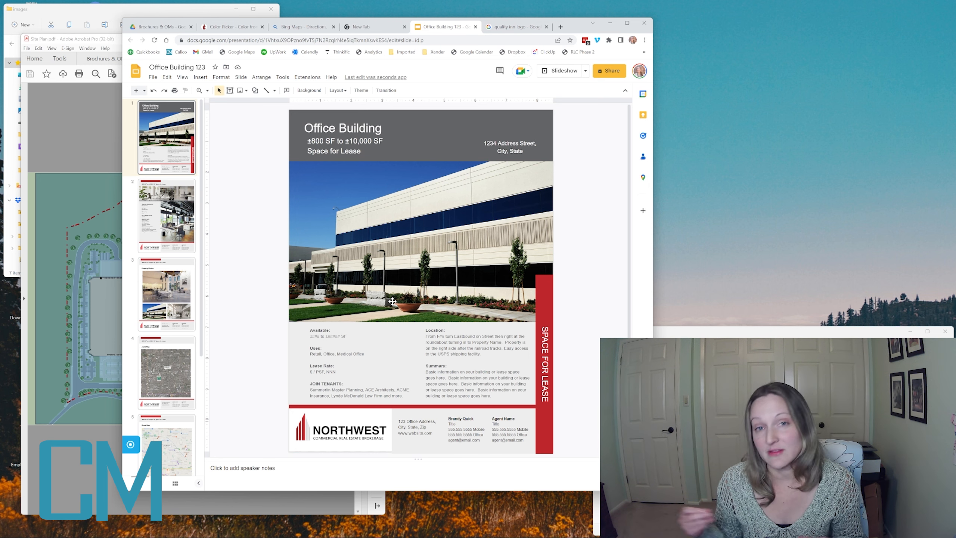
- Locate the brochure files in the Brochures & OMs folder in Drive
click(155, 26)
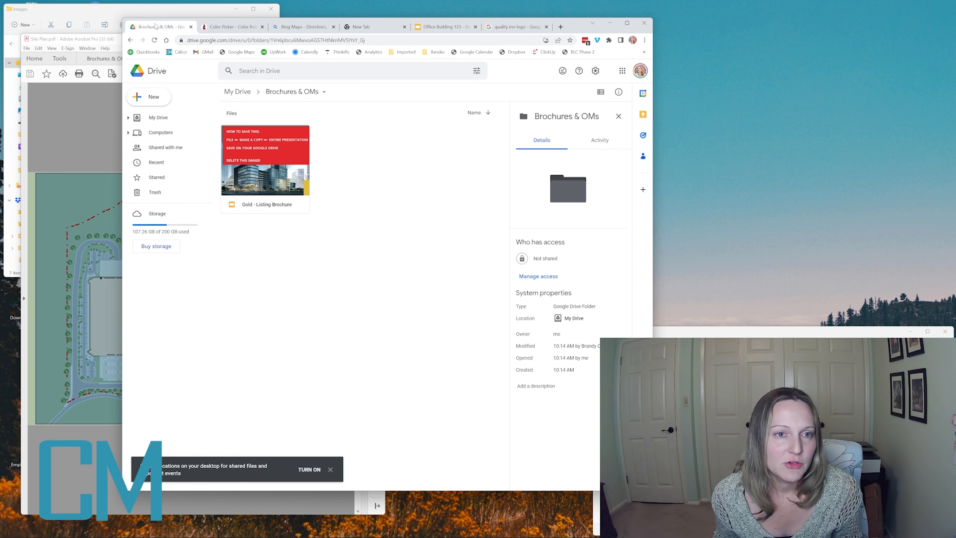
right_click(367, 164)
click(343, 228)
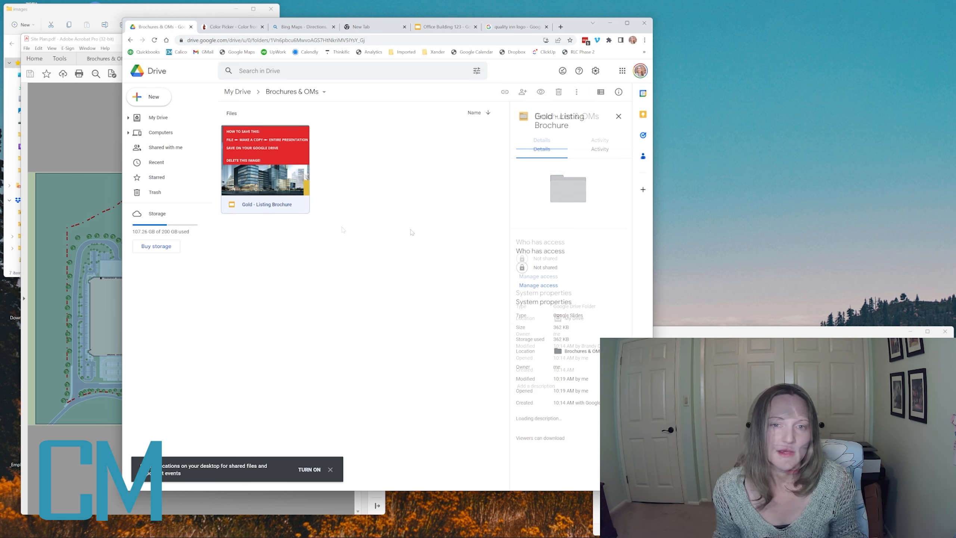
click(412, 230)
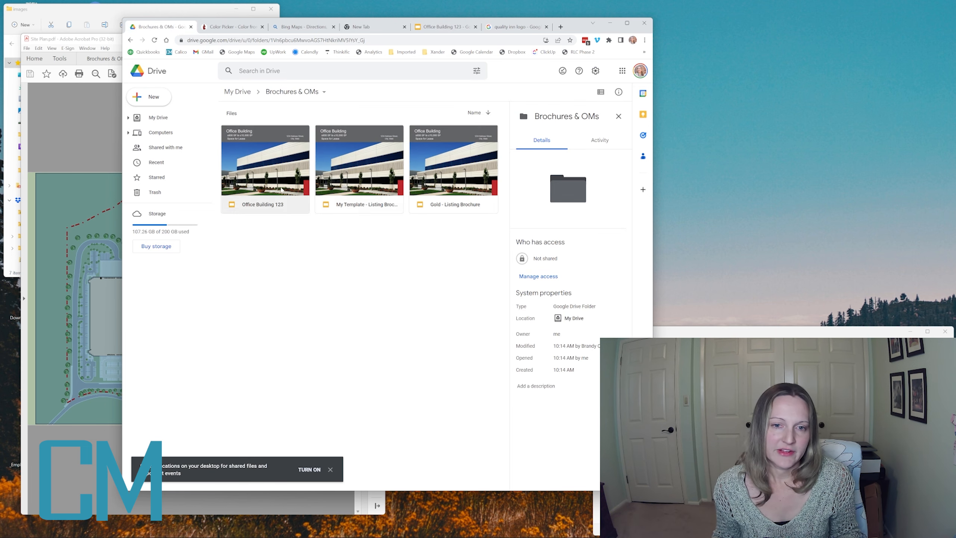
click(360, 181)
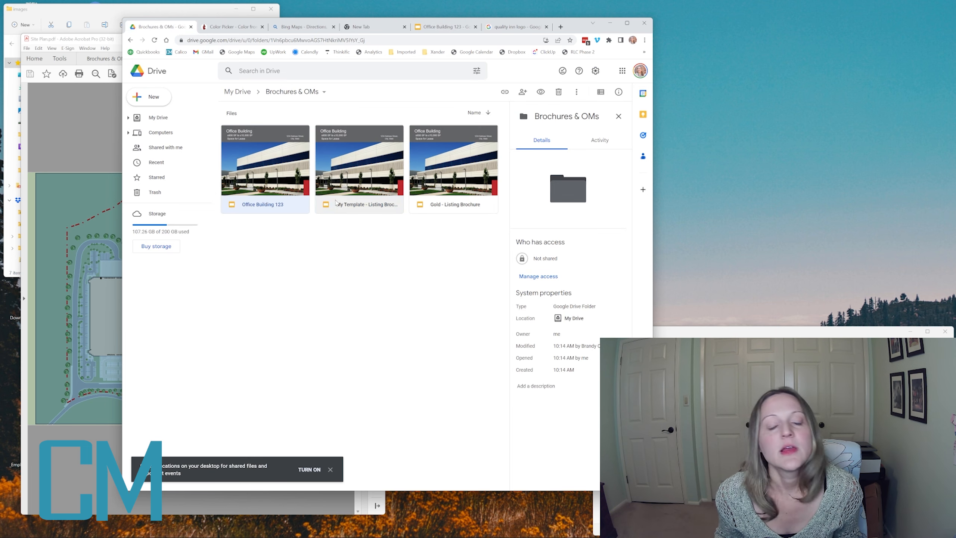
- Make Office Building 123 available offline and go back to its presentation
right_click(304, 209)
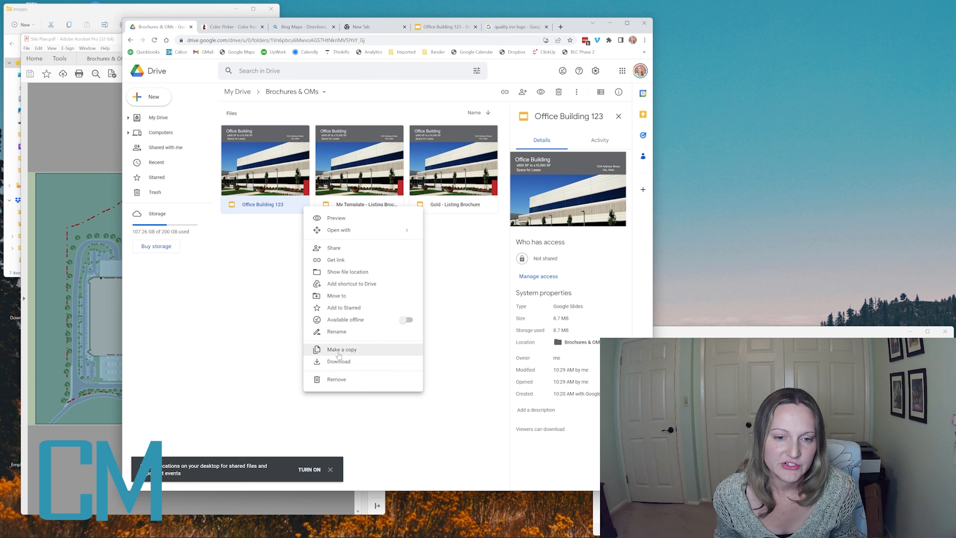
click(306, 320)
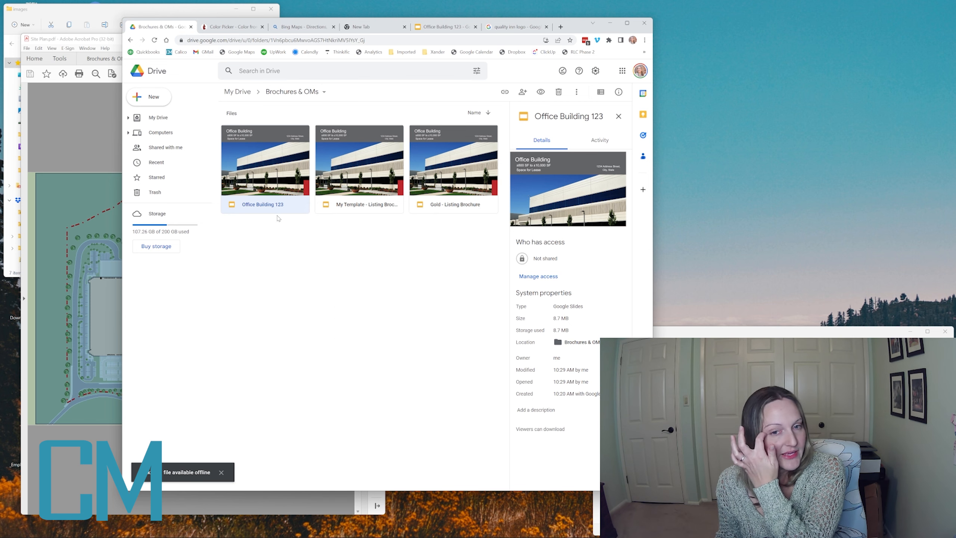
click(374, 252)
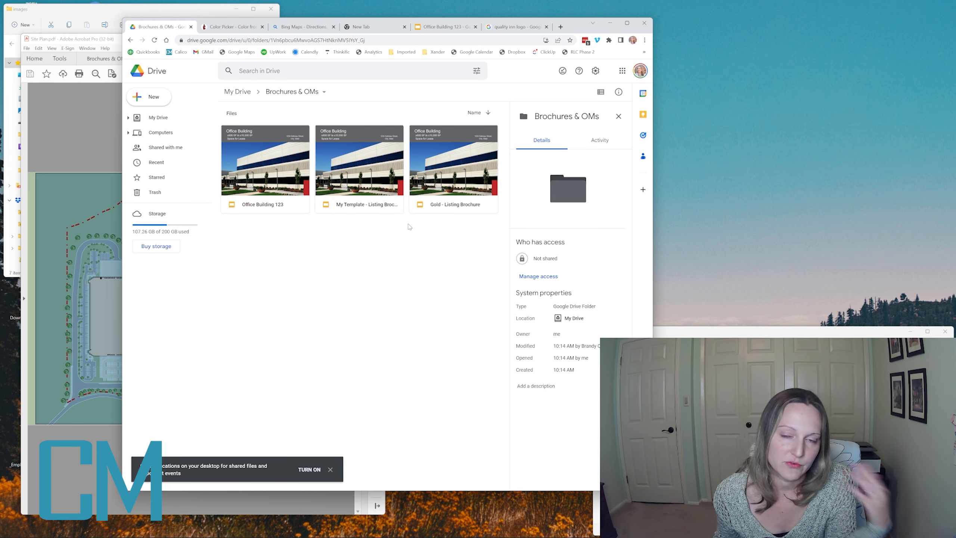
click(440, 28)
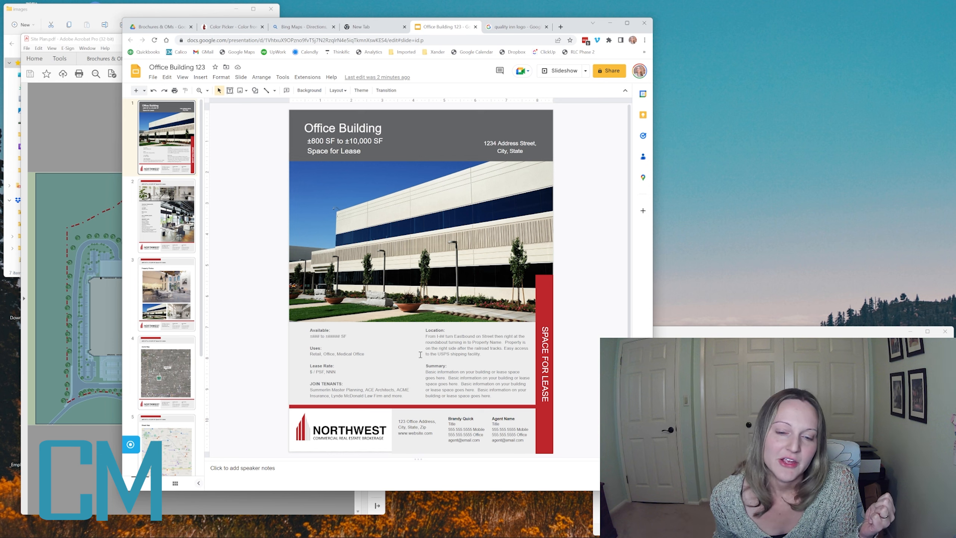